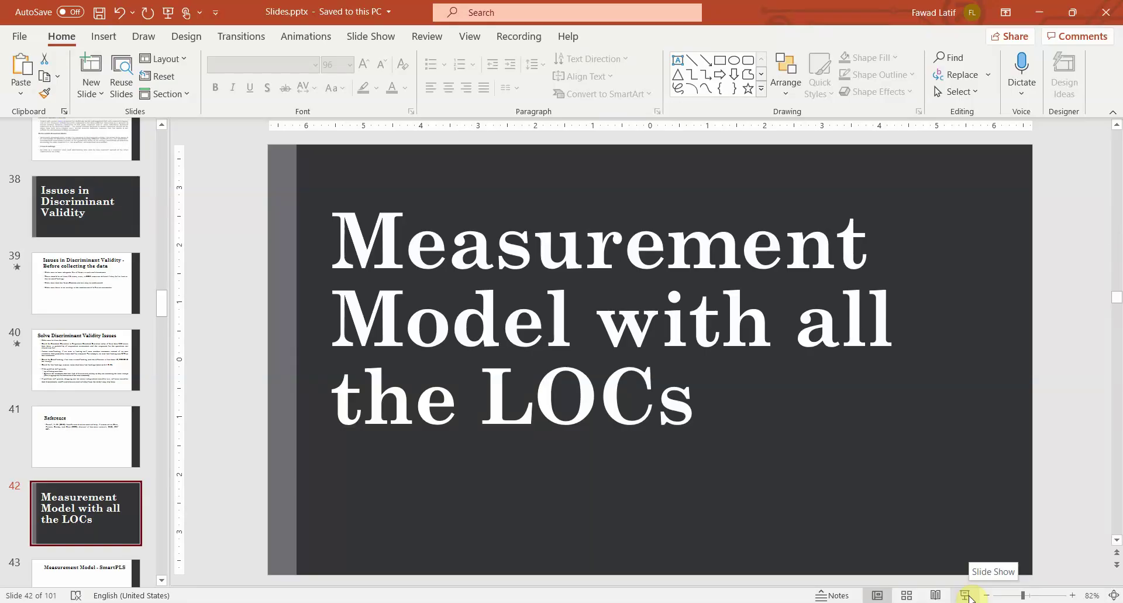
Display the Example Model slide near the start of the deck and look over the slides that follow it
{"action": "left_click", "coordinate": [76, 216]}
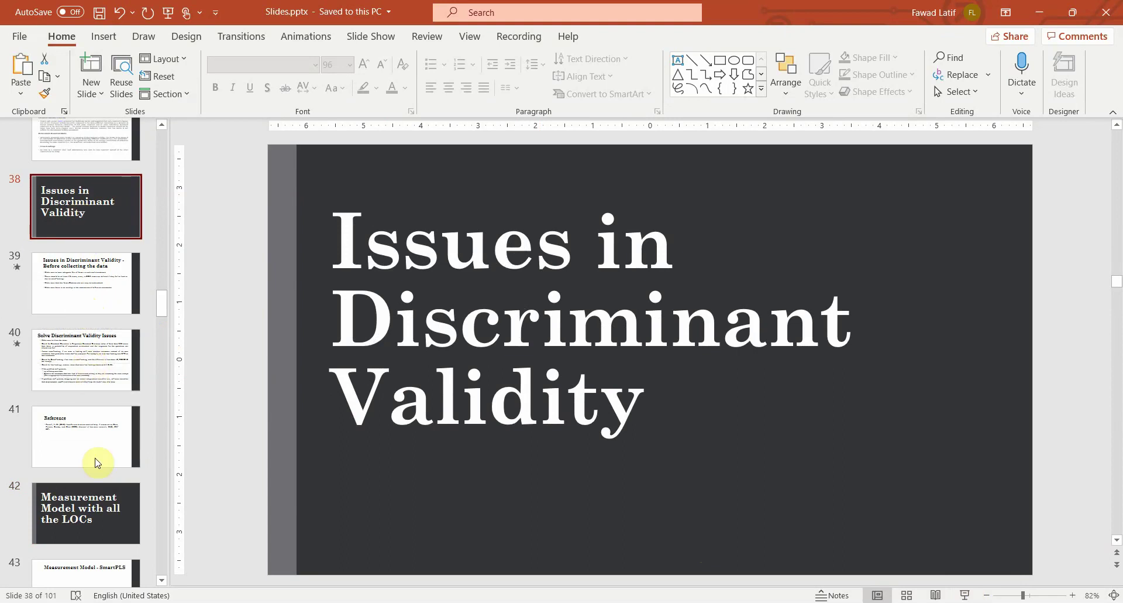
{"action": "left_click", "coordinate": [96, 508]}
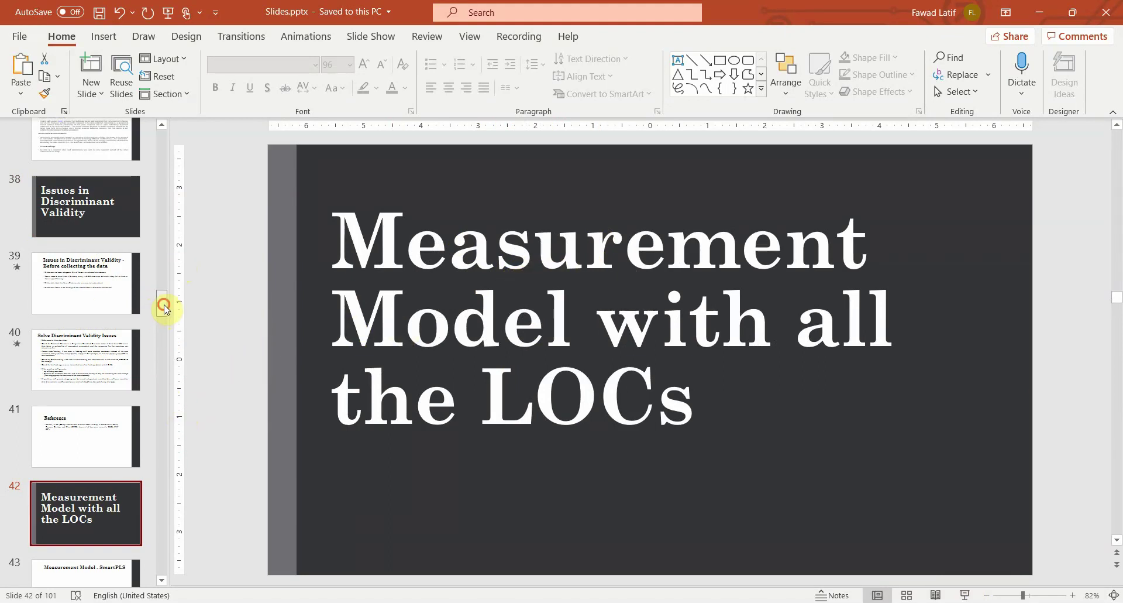
{"action": "left_click_drag", "start_coordinate": [165, 309], "coordinate": [164, 133]}
{"action": "left_click", "coordinate": [69, 218]}
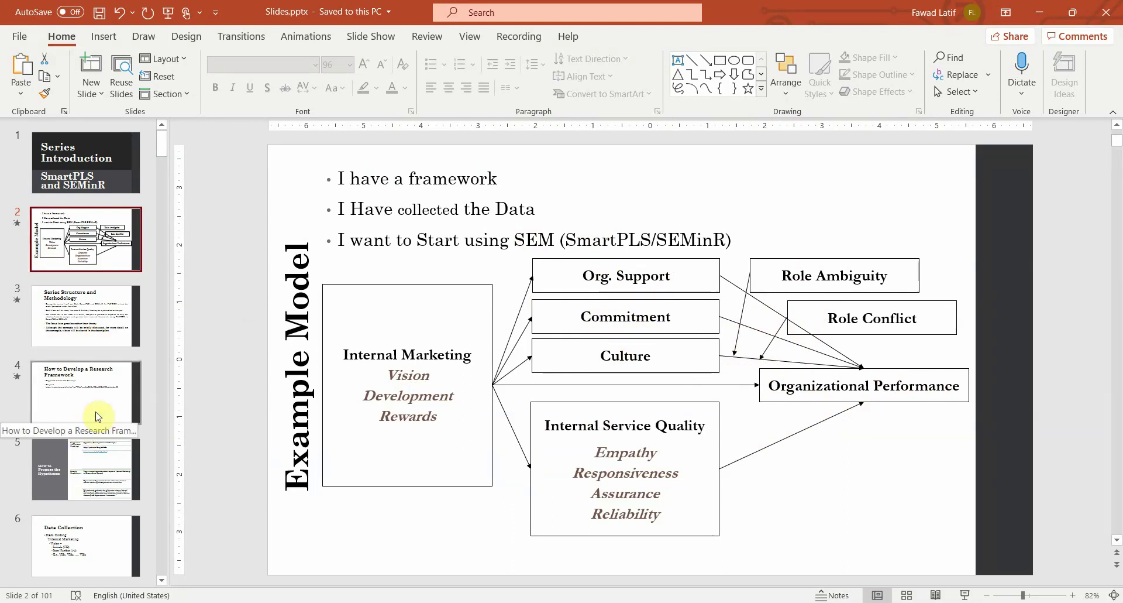
{"action": "scroll", "coordinate": [93, 413], "scroll_direction": "down", "scroll_amount": 2}
{"action": "scroll", "coordinate": [93, 412], "scroll_direction": "down", "scroll_amount": 6}
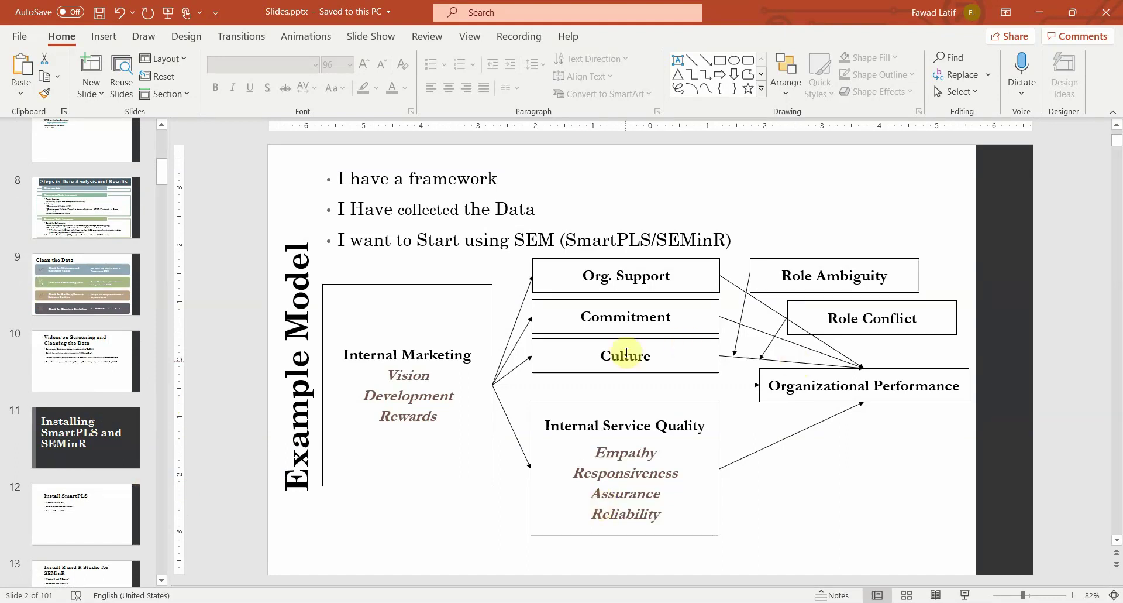
{"action": "scroll", "coordinate": [205, 435], "scroll_direction": "down", "scroll_amount": 3}
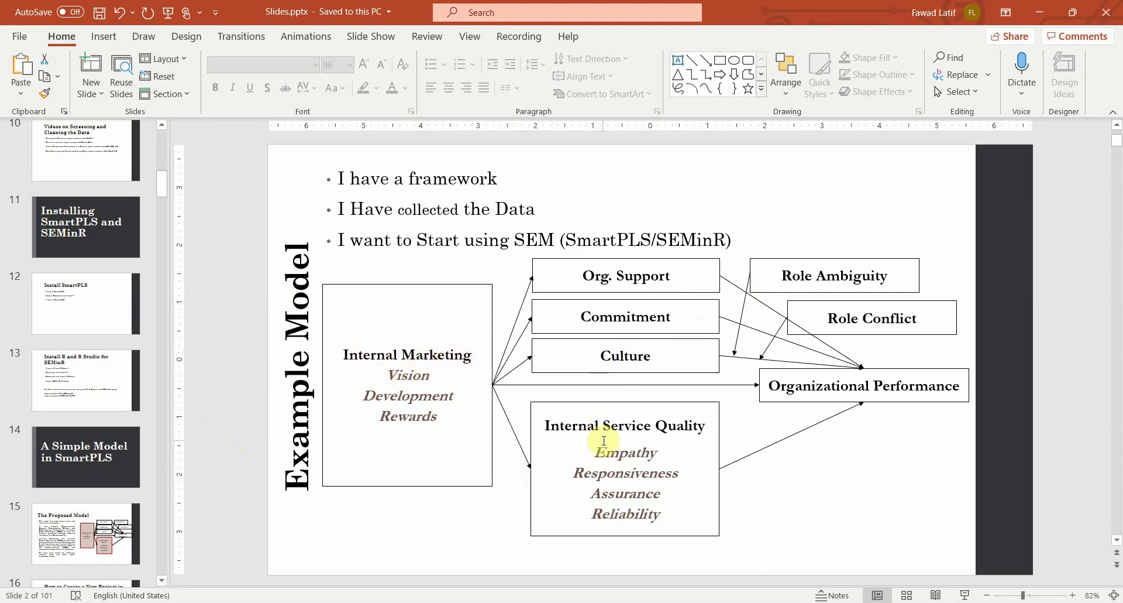
Examine the Internal Marketing construct in the example model and its dimensions Vision, Development and Rewards
{"action": "left_click", "coordinate": [383, 375]}
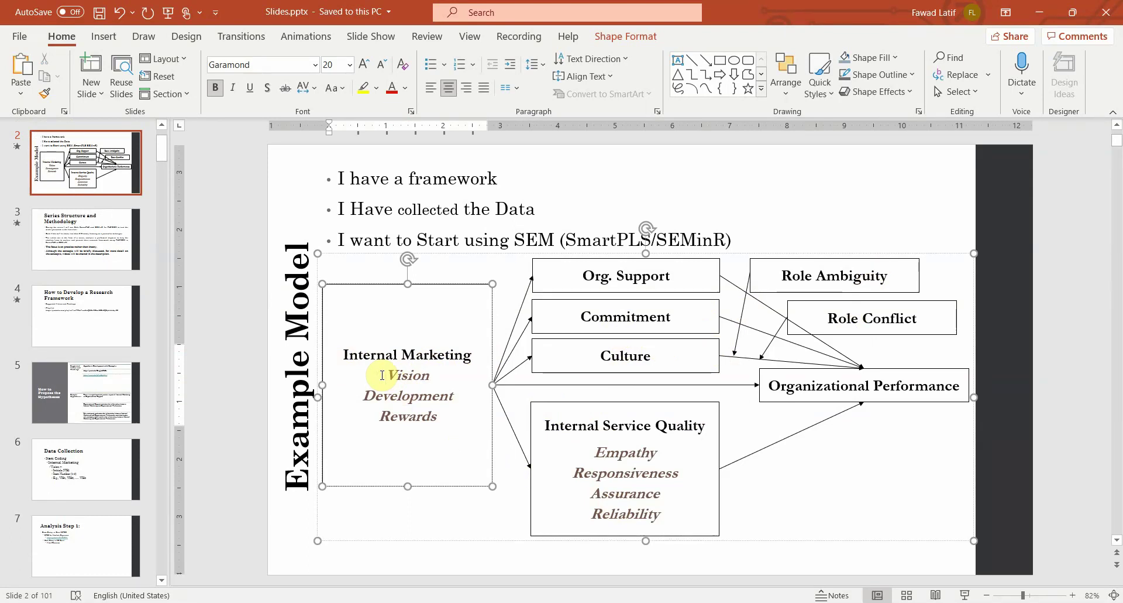
{"action": "left_click_drag", "start_coordinate": [387, 371], "coordinate": [433, 376]}
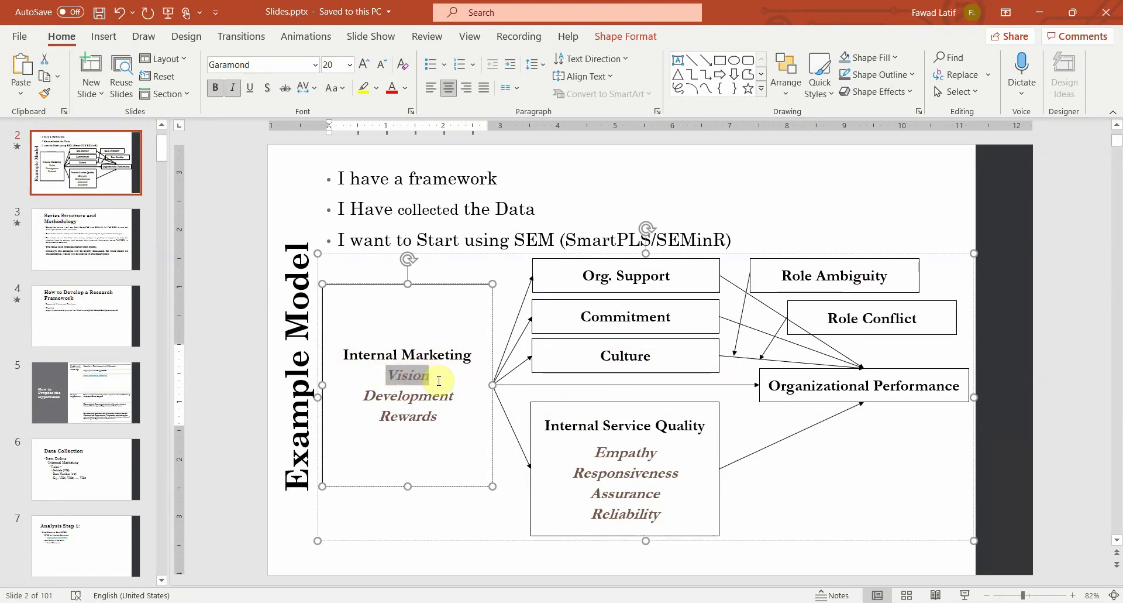
{"action": "left_click_drag", "start_coordinate": [365, 396], "coordinate": [452, 398]}
{"action": "left_click_drag", "start_coordinate": [379, 415], "coordinate": [438, 415]}
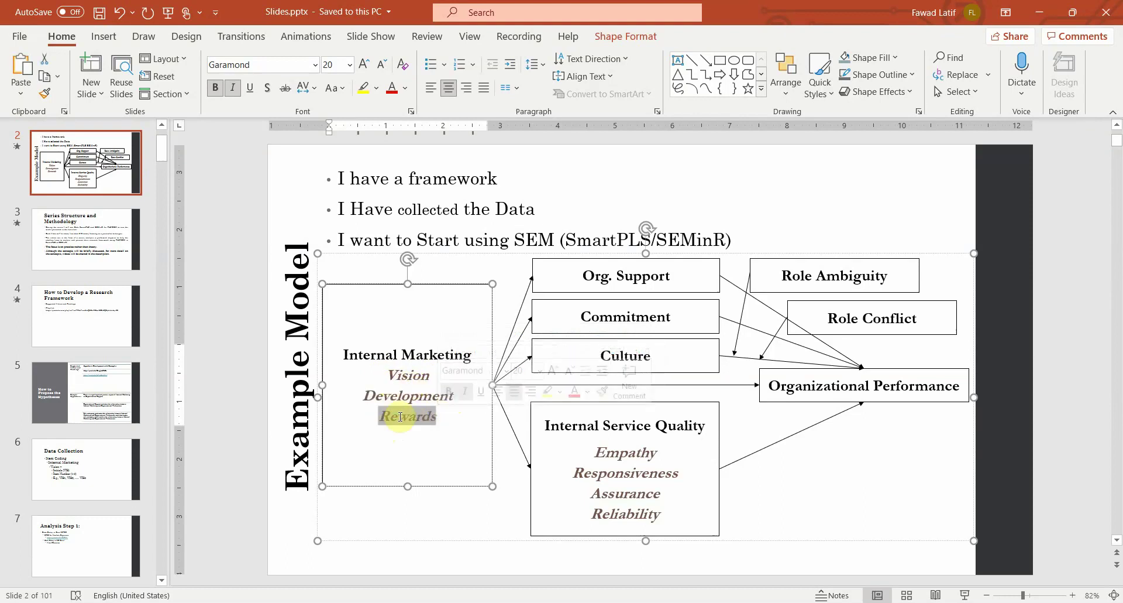
{"action": "left_click", "coordinate": [341, 354]}
{"action": "left_click", "coordinate": [391, 357]}
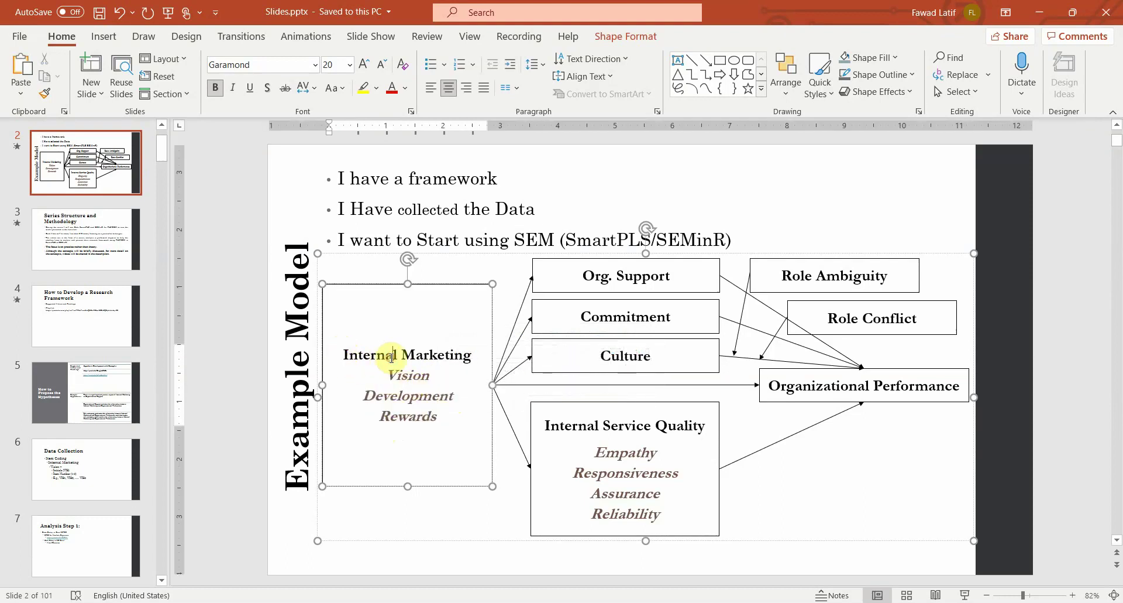
{"action": "double_click", "coordinate": [389, 376]}
{"action": "double_click", "coordinate": [401, 396]}
{"action": "left_click", "coordinate": [407, 413]}
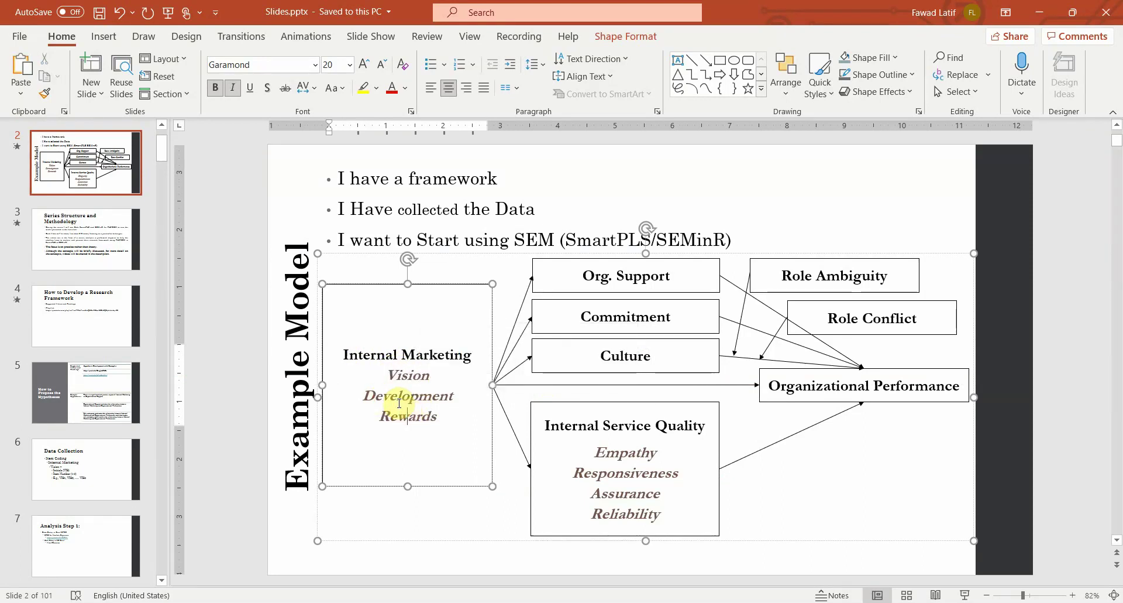
{"action": "left_click_drag", "start_coordinate": [343, 353], "coordinate": [449, 358]}
{"action": "left_click_drag", "start_coordinate": [585, 426], "coordinate": [693, 428]}
{"action": "left_click_drag", "start_coordinate": [596, 449], "coordinate": [625, 473]}
{"action": "left_click", "coordinate": [623, 487]}
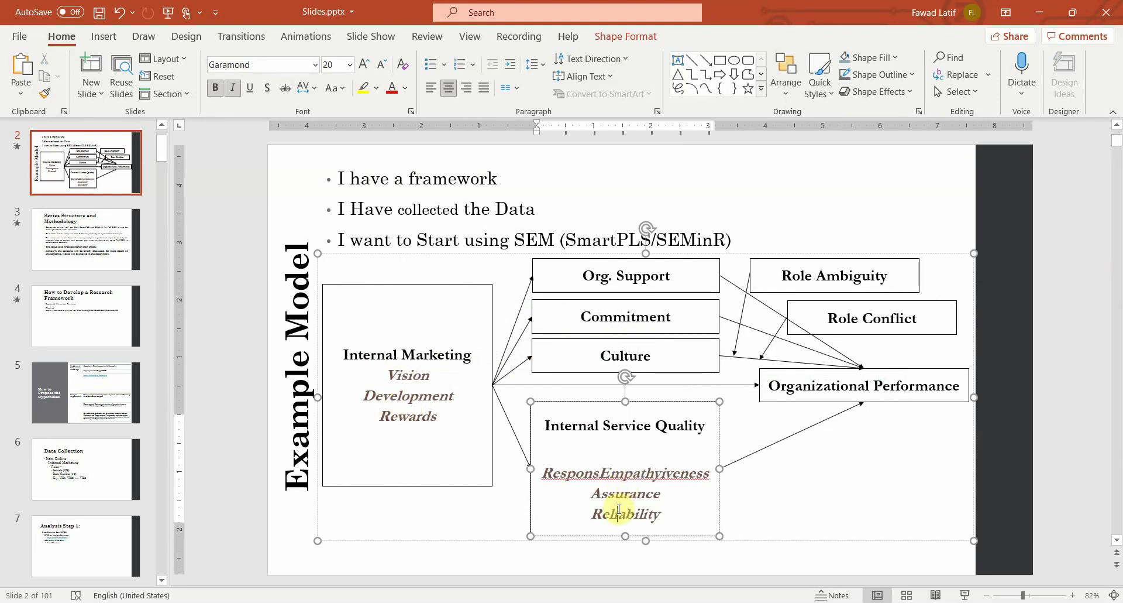
{"action": "key", "text": "ctrl+z"}
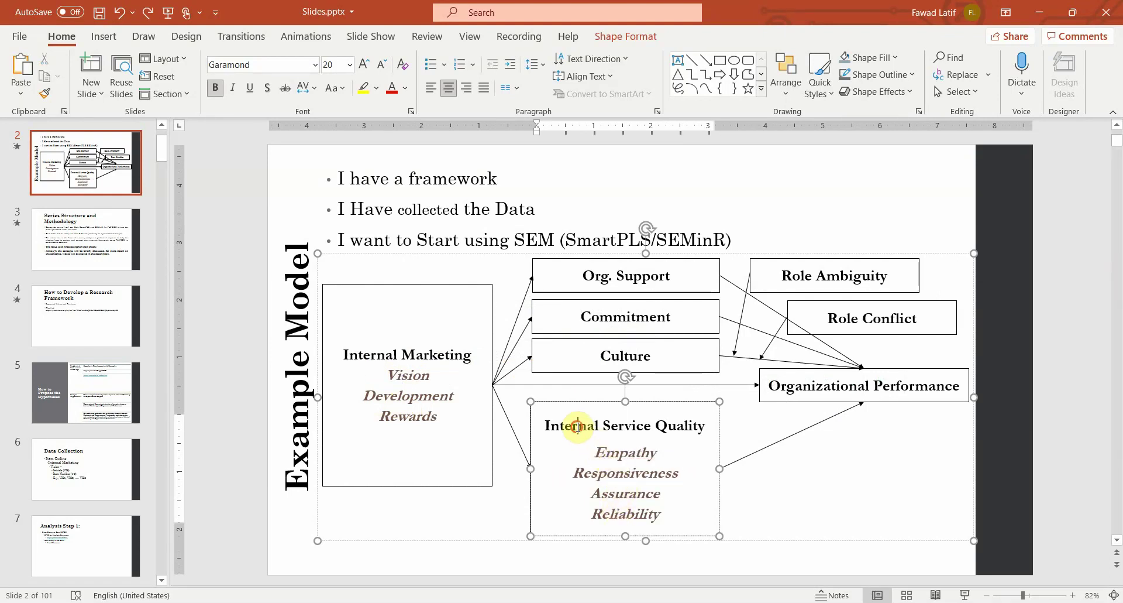
Examine the Internal Service Quality construct and its dimensions from Empathy to Reliability
{"action": "left_click_drag", "start_coordinate": [575, 427], "coordinate": [685, 433]}
{"action": "left_click", "coordinate": [612, 448]}
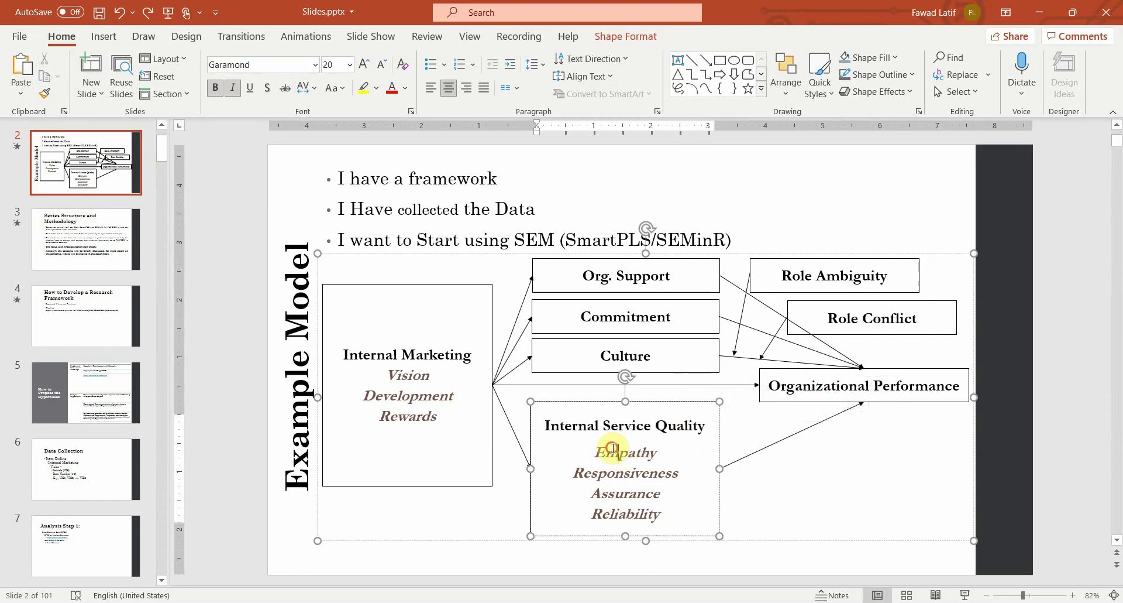
{"action": "left_click", "coordinate": [609, 518]}
{"action": "left_click_drag", "start_coordinate": [599, 459], "coordinate": [677, 509]}
{"action": "left_click_drag", "start_coordinate": [567, 430], "coordinate": [682, 439]}
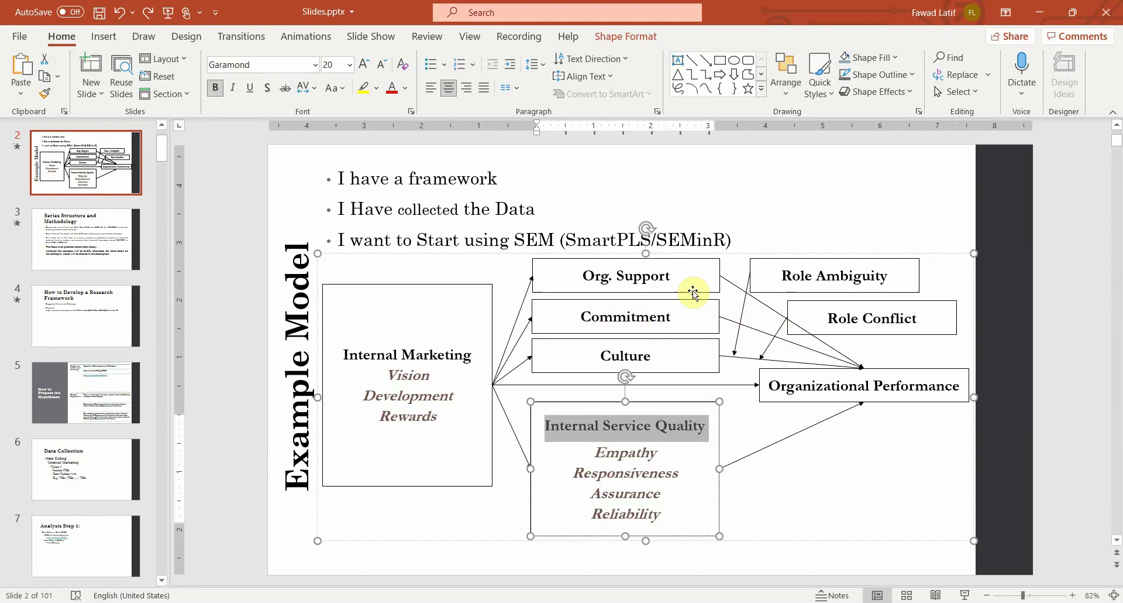
Review Org. Support, Culture, Role Conflict, Role Ambiguity and Organizational Performance in the model, then return to the Vision dimension of Internal Marketing
{"action": "left_click", "coordinate": [608, 272]}
{"action": "left_click", "coordinate": [612, 356]}
{"action": "left_click", "coordinate": [822, 318]}
{"action": "left_click", "coordinate": [825, 276]}
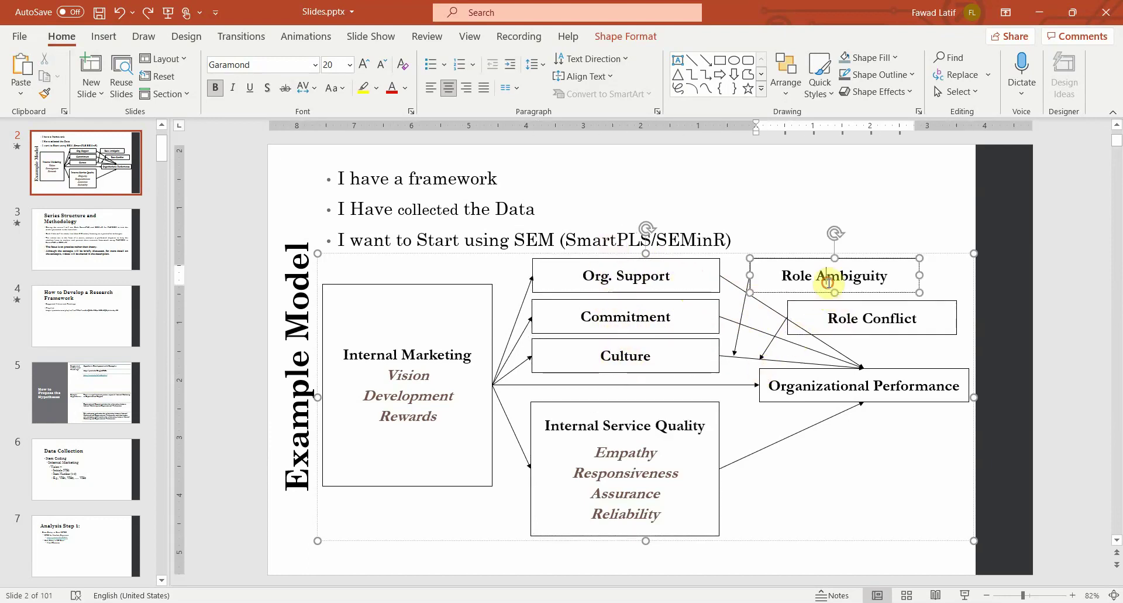
{"action": "left_click", "coordinate": [839, 386]}
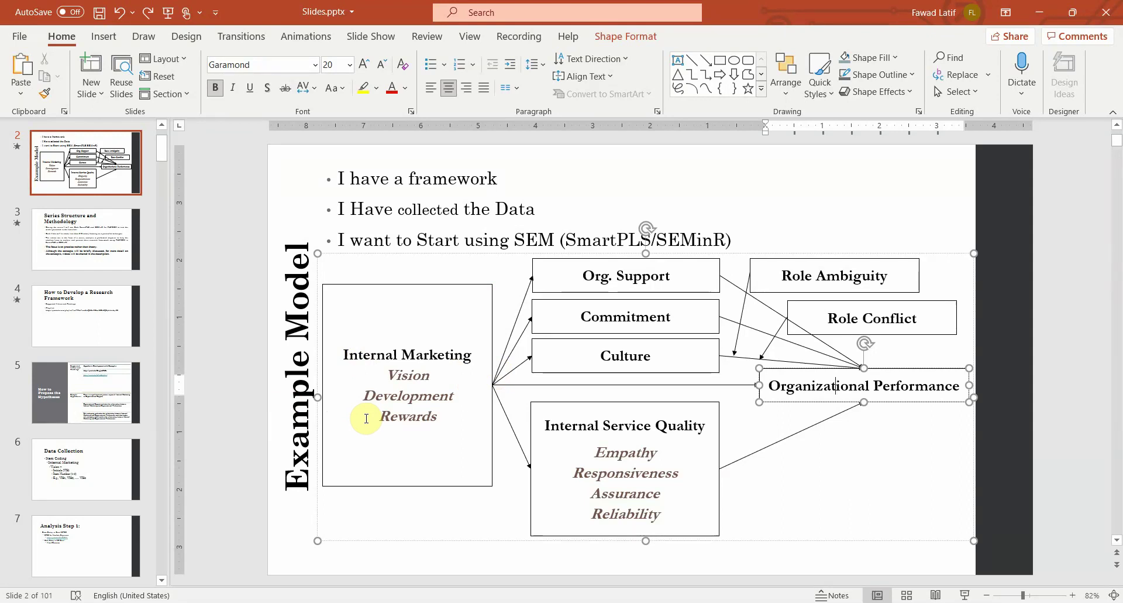
{"action": "left_click", "coordinate": [394, 367]}
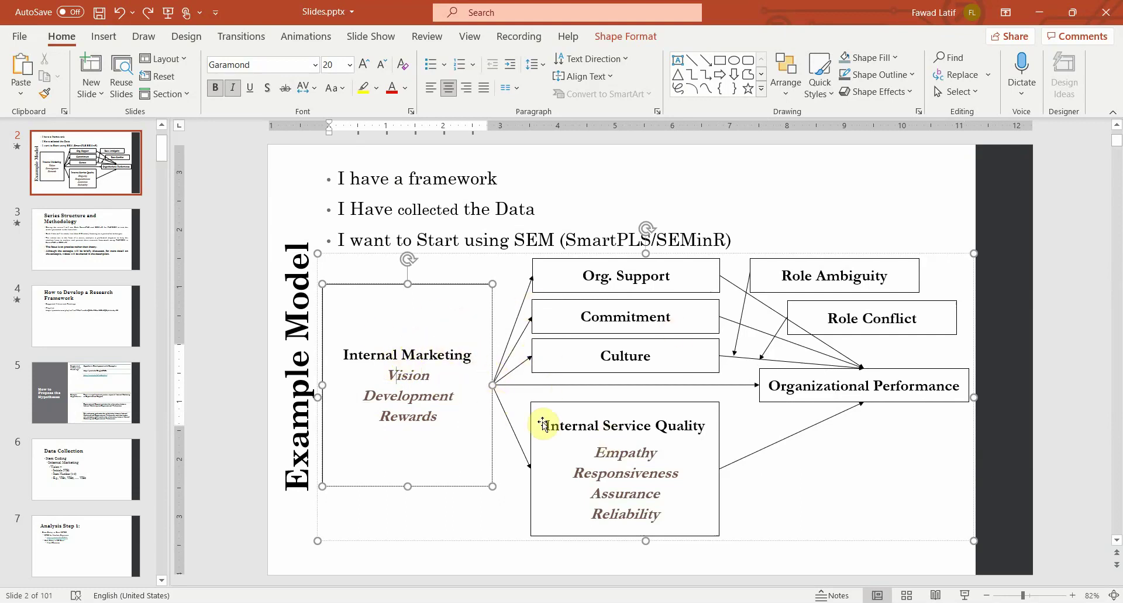
{"action": "left_click", "coordinate": [397, 376]}
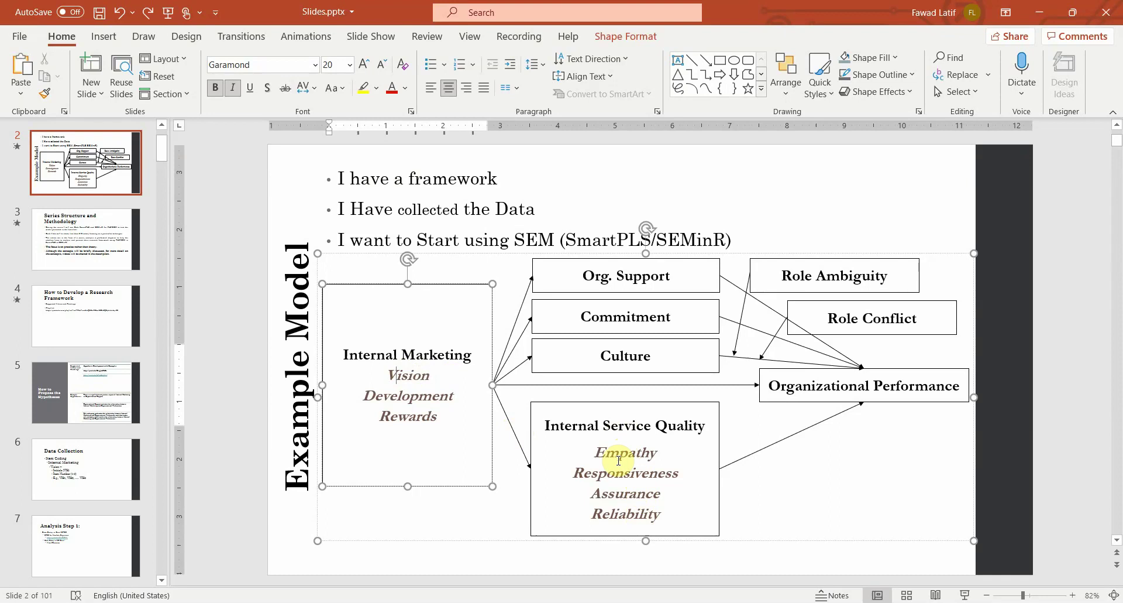
Look through the slides after the example model and display the Data Collection slide on item coding
{"action": "left_click", "coordinate": [110, 420]}
{"action": "scroll", "coordinate": [111, 419], "scroll_direction": "down", "scroll_amount": 8}
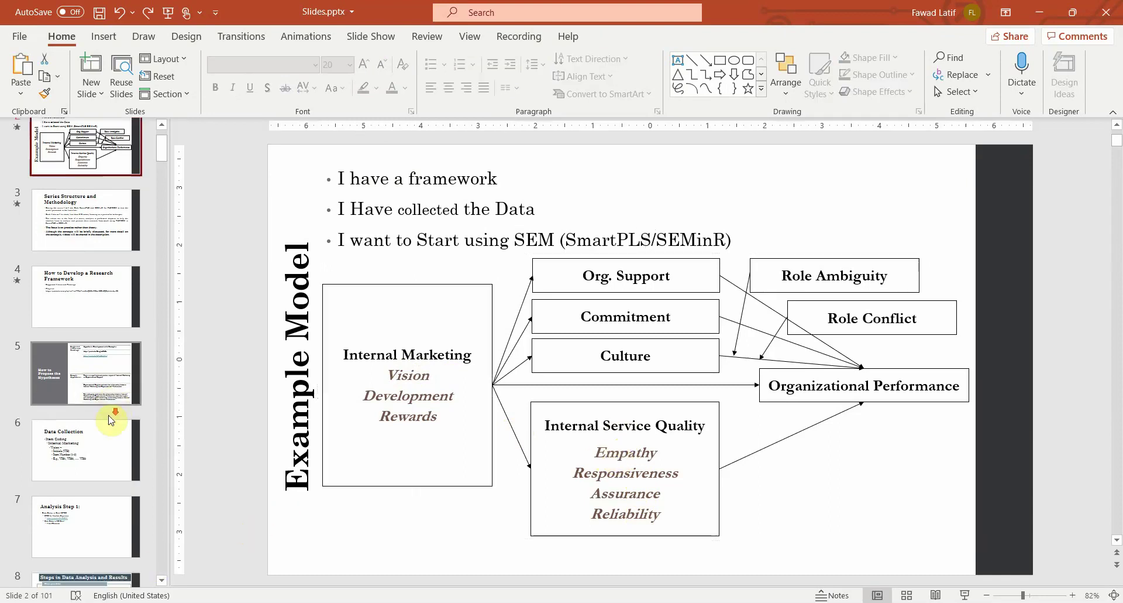
{"action": "scroll", "coordinate": [111, 419], "scroll_direction": "down", "scroll_amount": 4}
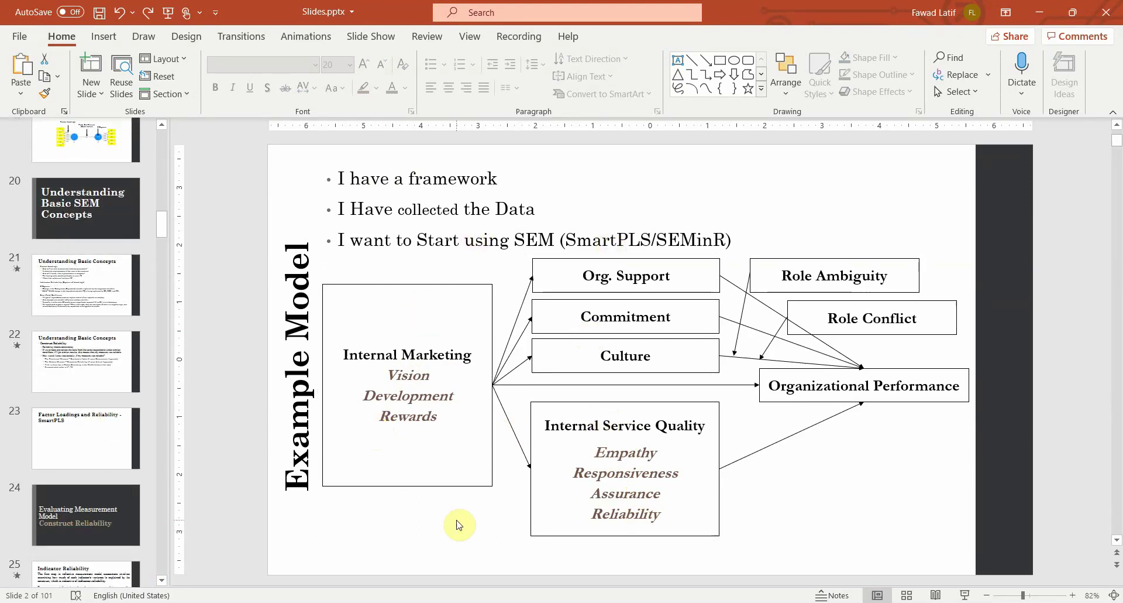
{"action": "scroll", "coordinate": [433, 319], "scroll_direction": "down", "scroll_amount": 4}
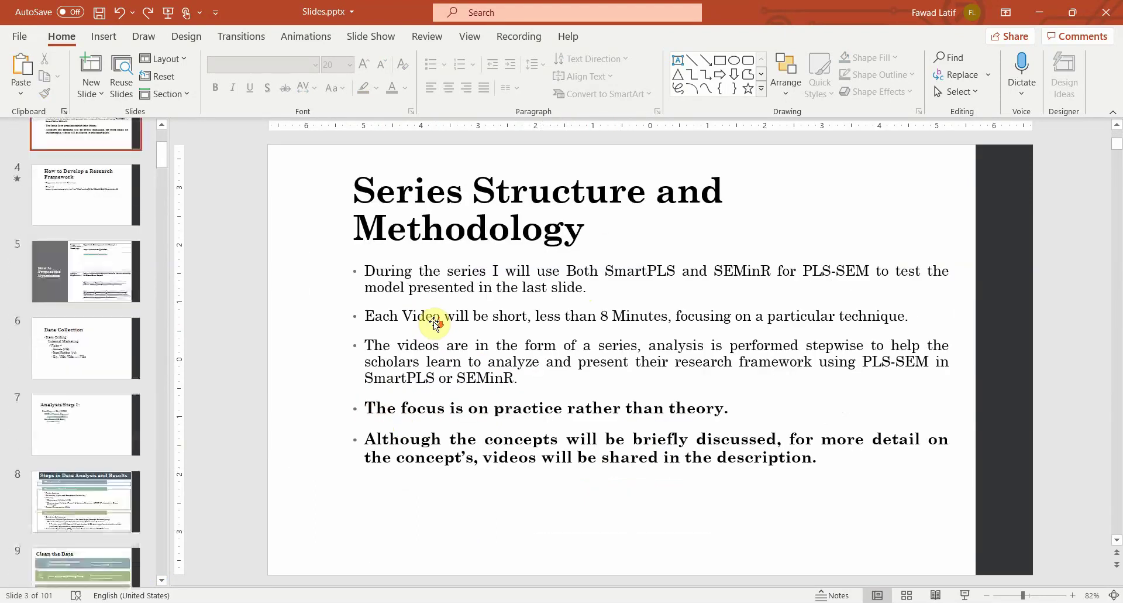
{"action": "scroll", "coordinate": [234, 340], "scroll_direction": "up", "scroll_amount": 1}
{"action": "left_click", "coordinate": [67, 379]}
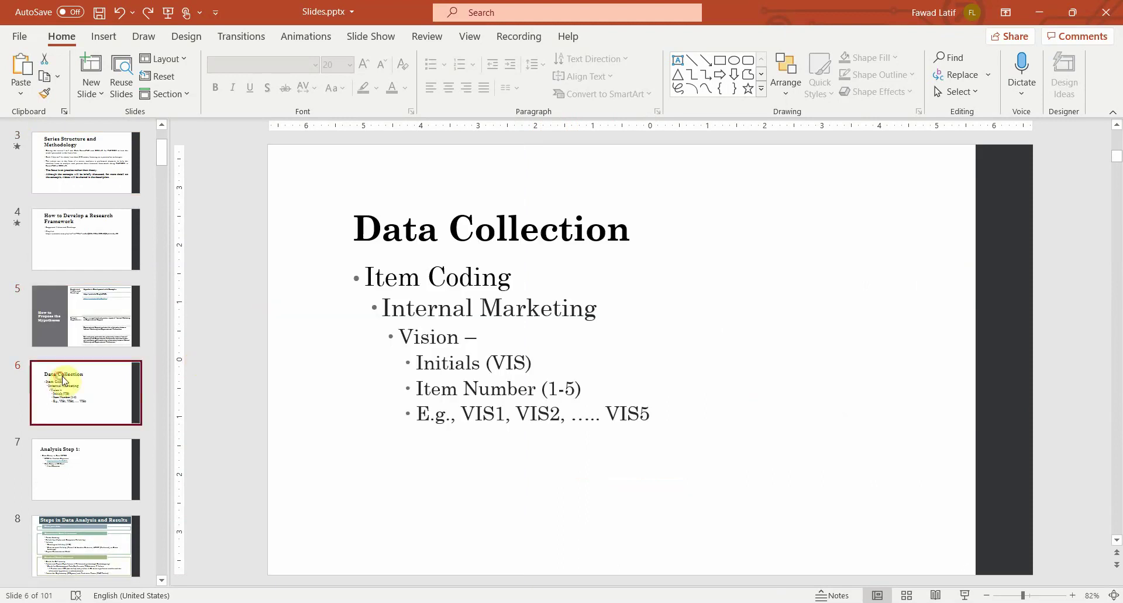
Display the section slide titled Measurement Model with all the LOCs
{"action": "scroll", "coordinate": [75, 386], "scroll_direction": "down", "scroll_amount": 6}
{"action": "scroll", "coordinate": [75, 391], "scroll_direction": "down", "scroll_amount": 10}
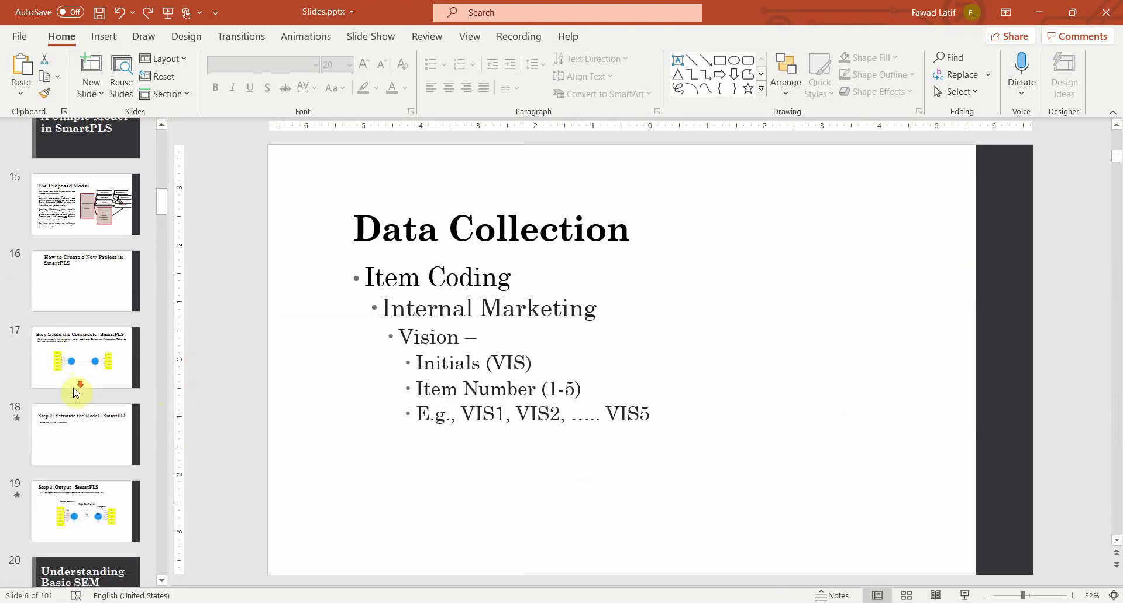
{"action": "scroll", "coordinate": [75, 392], "scroll_direction": "down", "scroll_amount": 8}
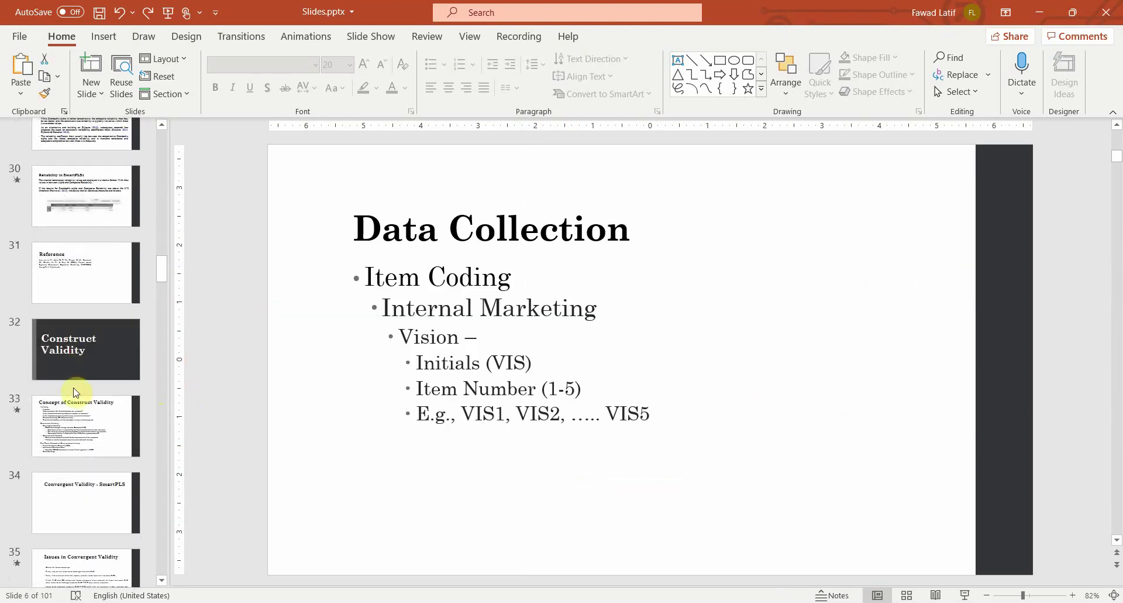
{"action": "scroll", "coordinate": [76, 403], "scroll_direction": "down", "scroll_amount": 4}
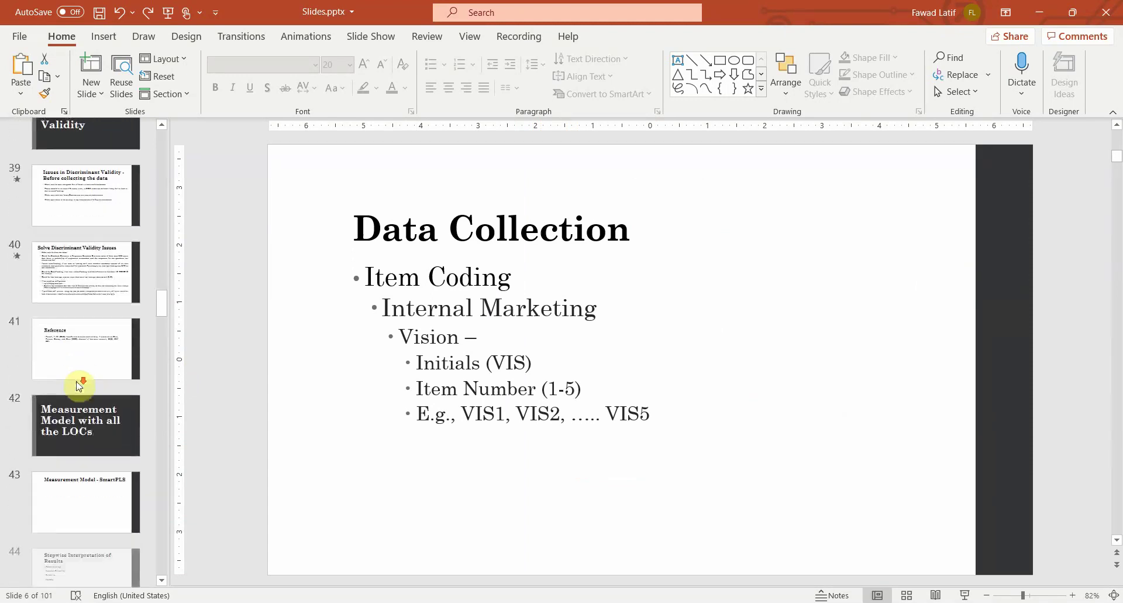
{"action": "left_click", "coordinate": [78, 419]}
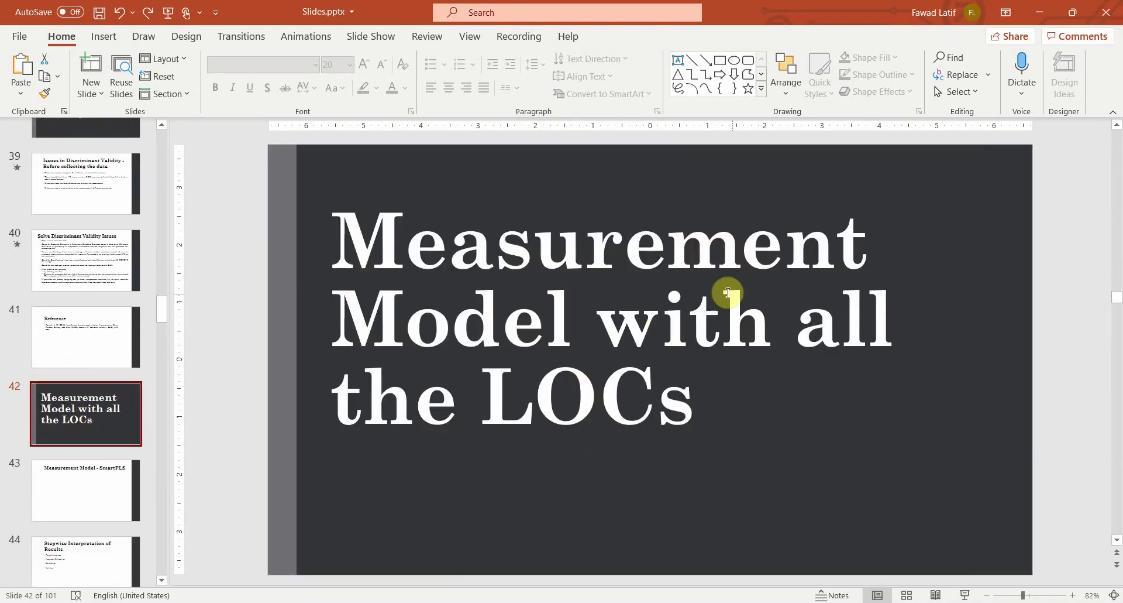
Return to the Example Model slide at the start of the deck
{"action": "left_click", "coordinate": [163, 310]}
{"action": "left_click_drag", "start_coordinate": [163, 310], "coordinate": [164, 125]}
{"action": "left_click", "coordinate": [88, 236]}
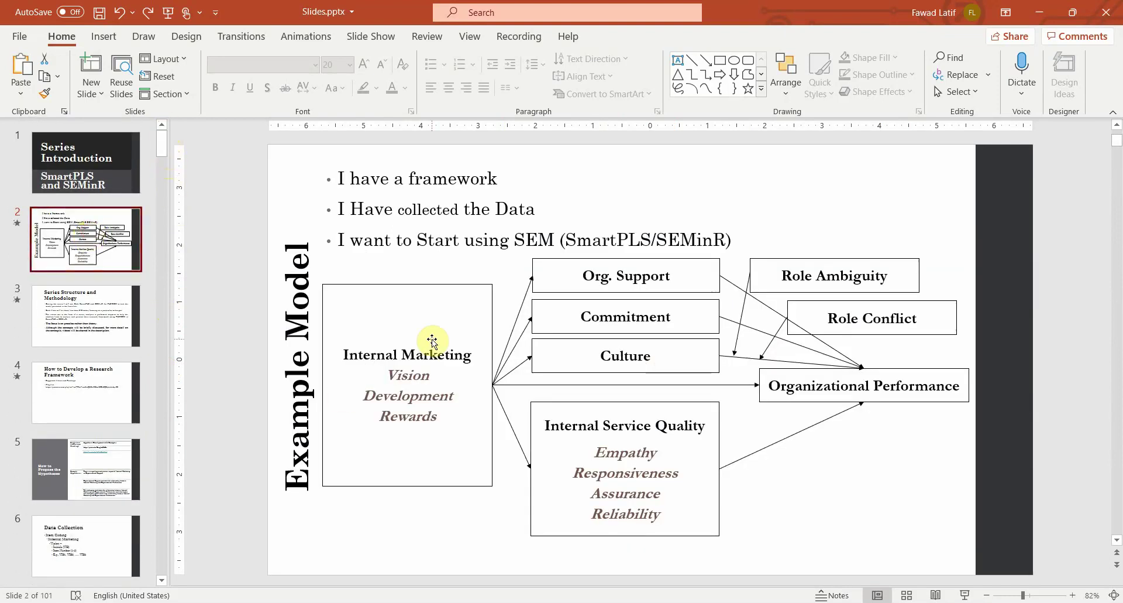
Switch to SmartPLS 4 and create a PLS-SEM model named "MM - LOCs" in the MyFirstModel project
{"action": "key", "text": "alt+Tab"}
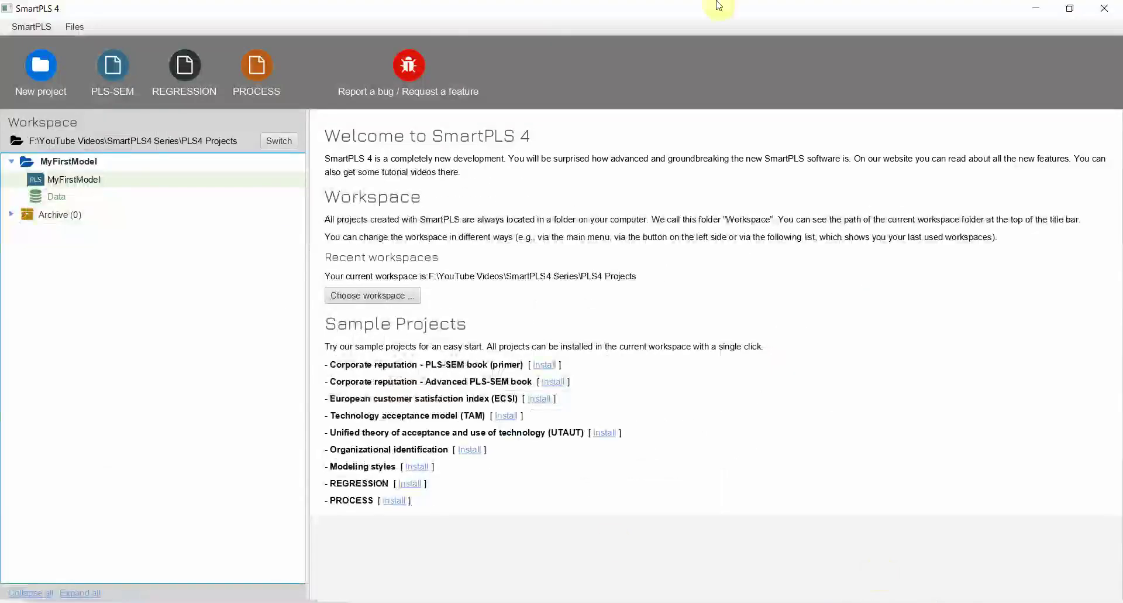
{"action": "right_click", "coordinate": [90, 186]}
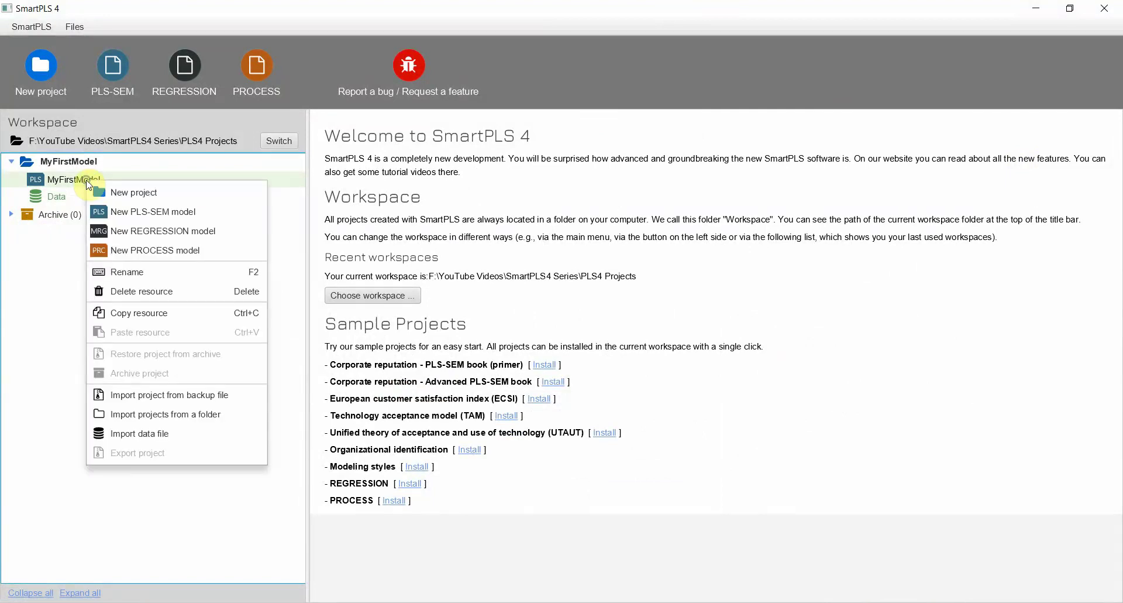
{"action": "left_click", "coordinate": [109, 216]}
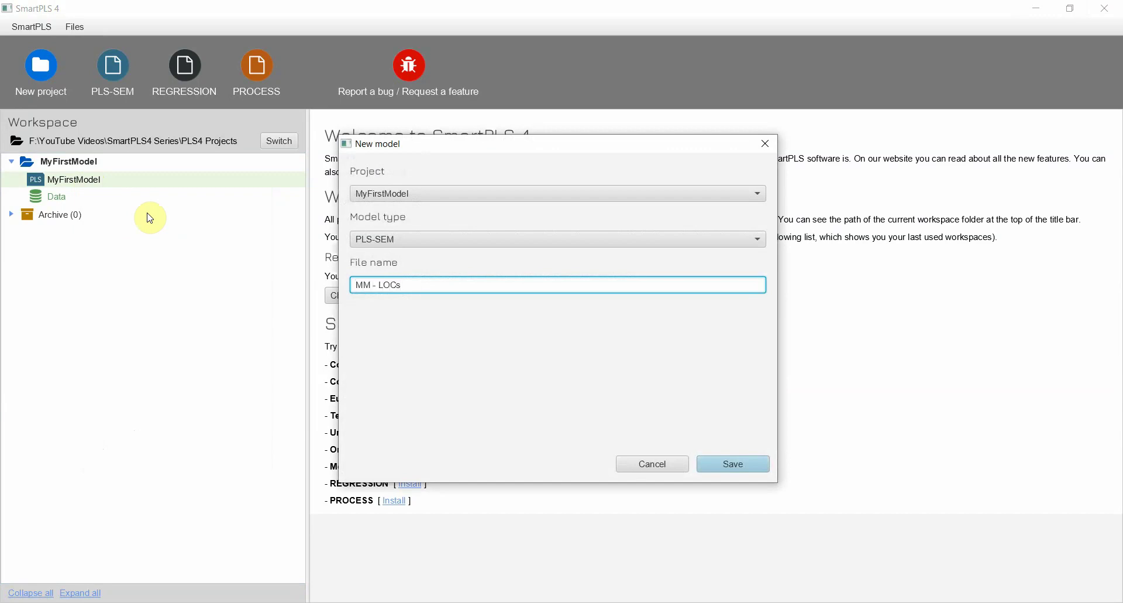
{"action": "left_click", "coordinate": [412, 205]}
{"action": "left_click", "coordinate": [410, 211]}
{"action": "left_click", "coordinate": [396, 240]}
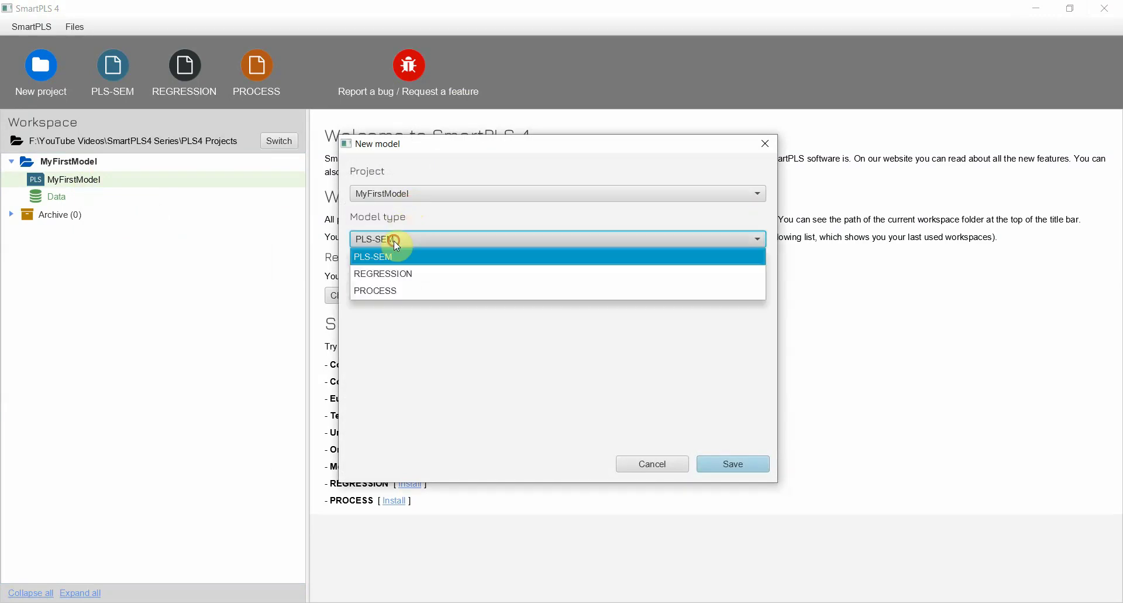
{"action": "left_click", "coordinate": [396, 245]}
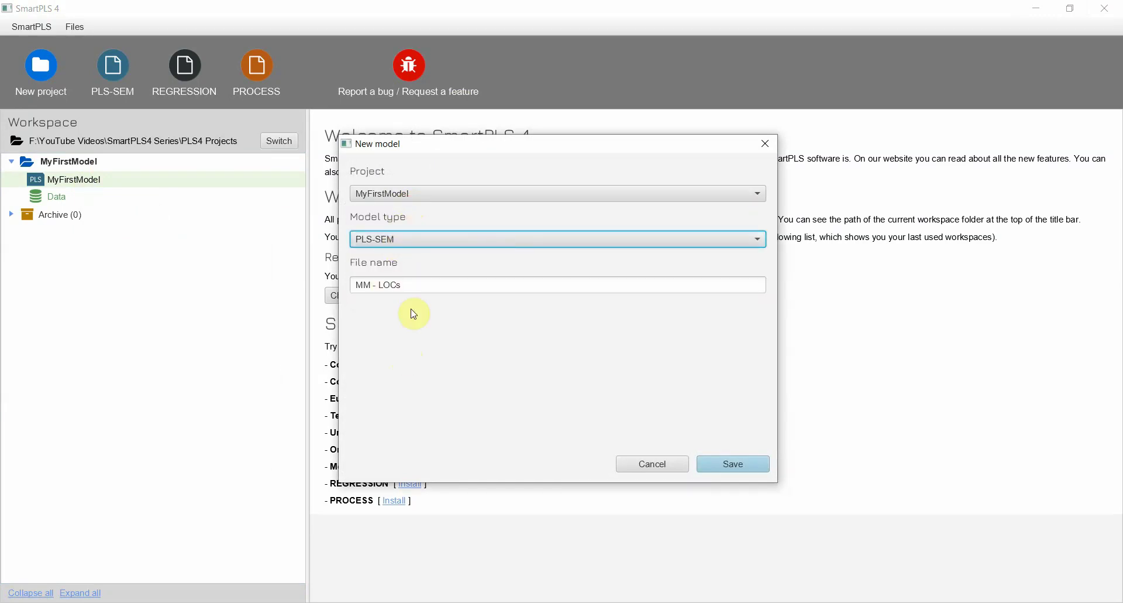
{"action": "left_click", "coordinate": [729, 462]}
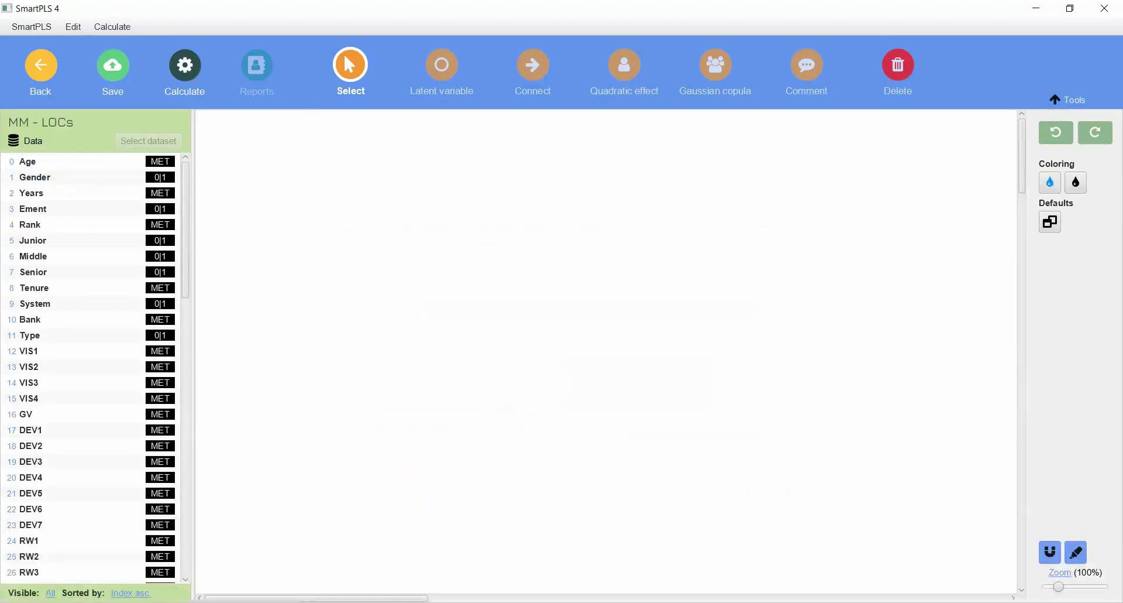
Check the Example Model slide in PowerPoint again and return to the empty MM - LOCs model in SmartPLS
{"action": "key", "text": "alt+Tab"}
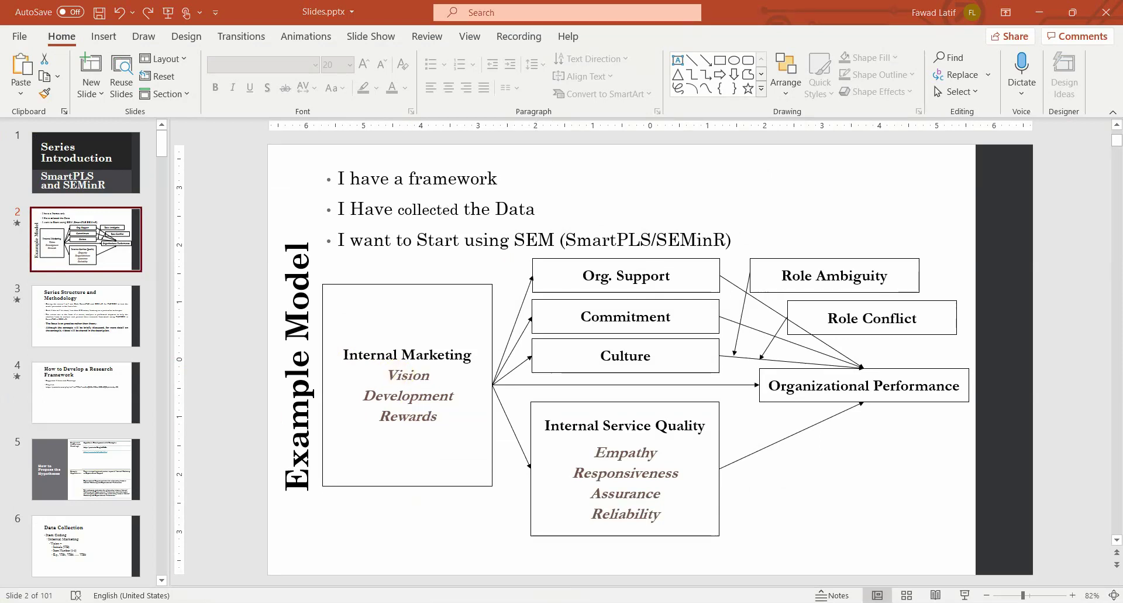
{"action": "key", "text": "alt+Tab"}
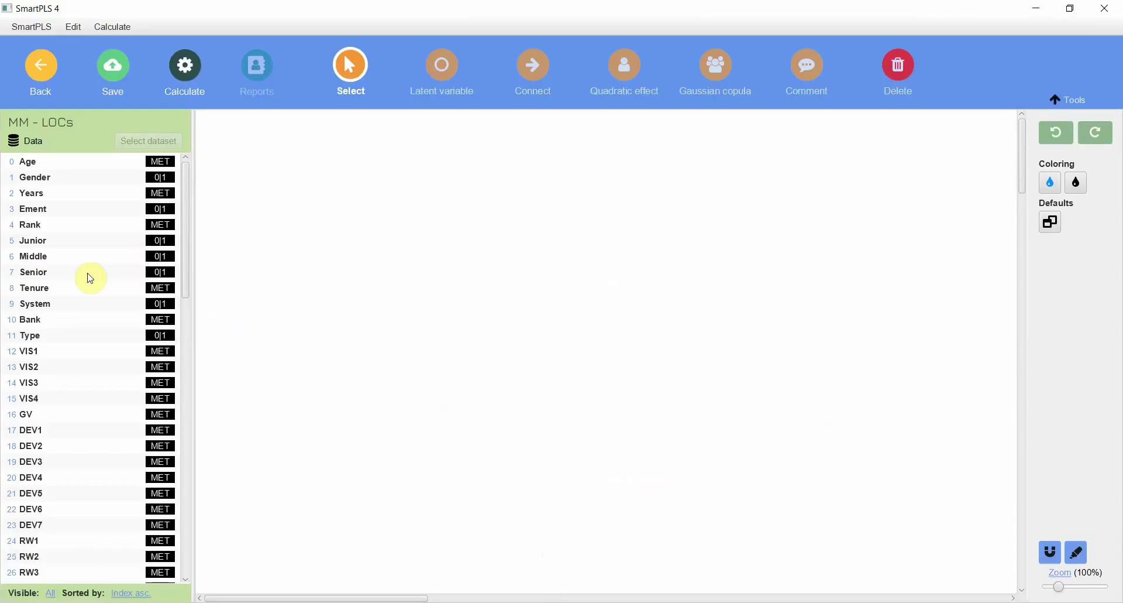
Create the latent variable VIS from indicators VIS1 to VIS4 and move it slightly down on the canvas
{"action": "left_click", "coordinate": [35, 350]}
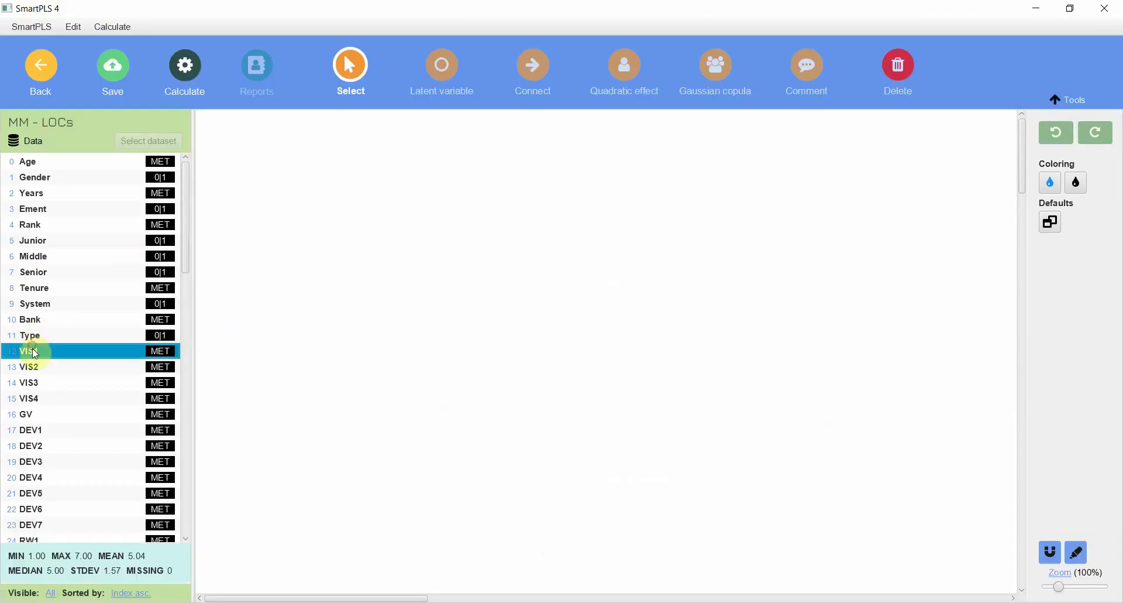
{"action": "left_click", "coordinate": [59, 401], "text": "shift"}
{"action": "left_click_drag", "start_coordinate": [47, 378], "coordinate": [286, 176]}
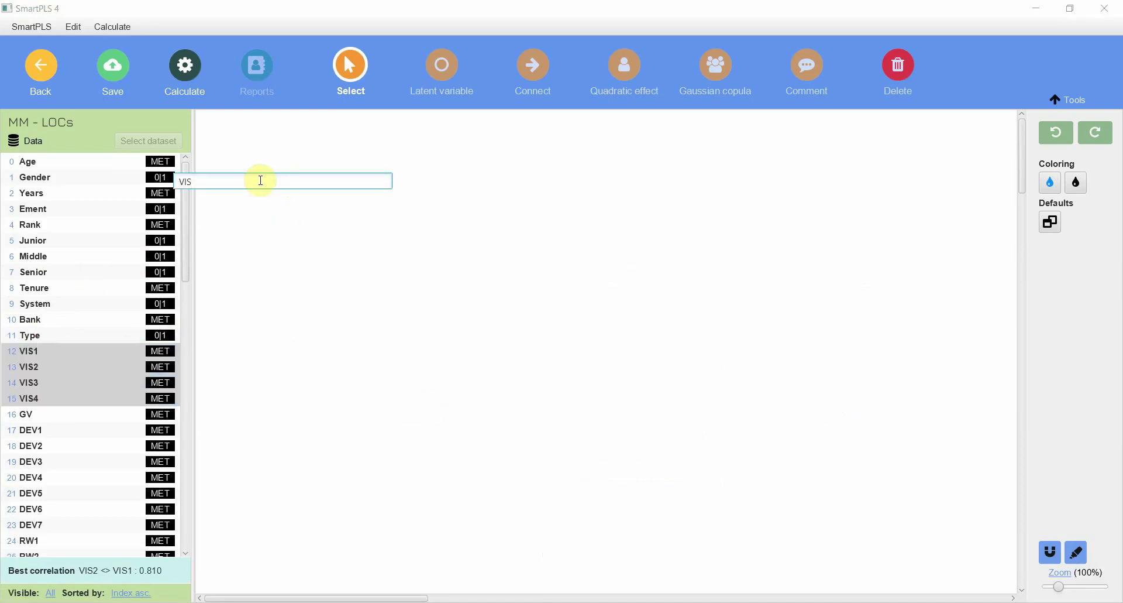
{"action": "key", "text": "Return"}
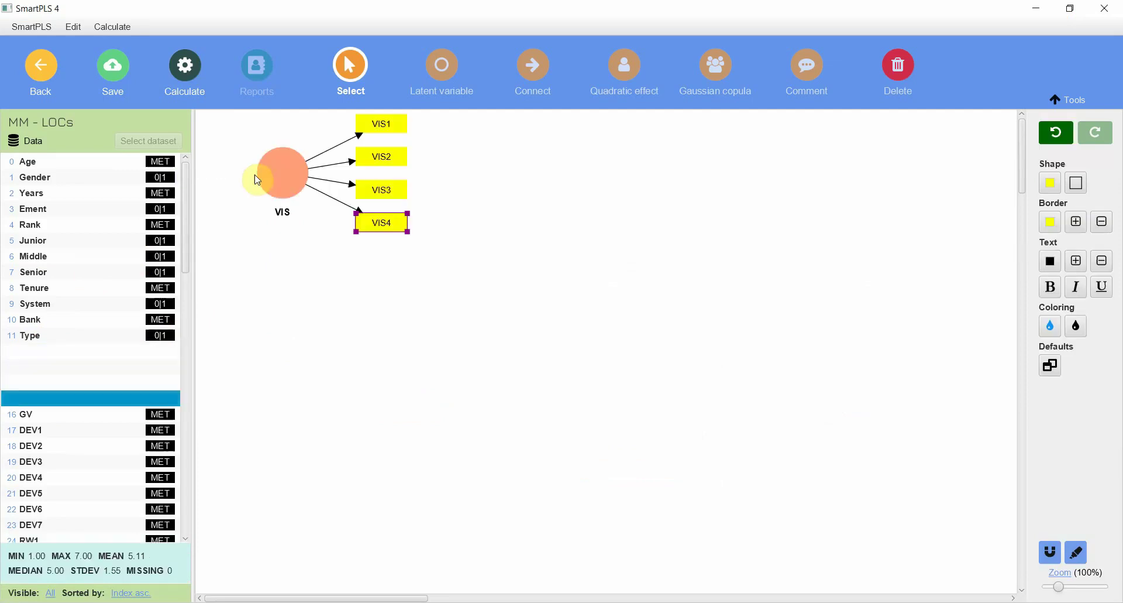
{"action": "left_click", "coordinate": [289, 174]}
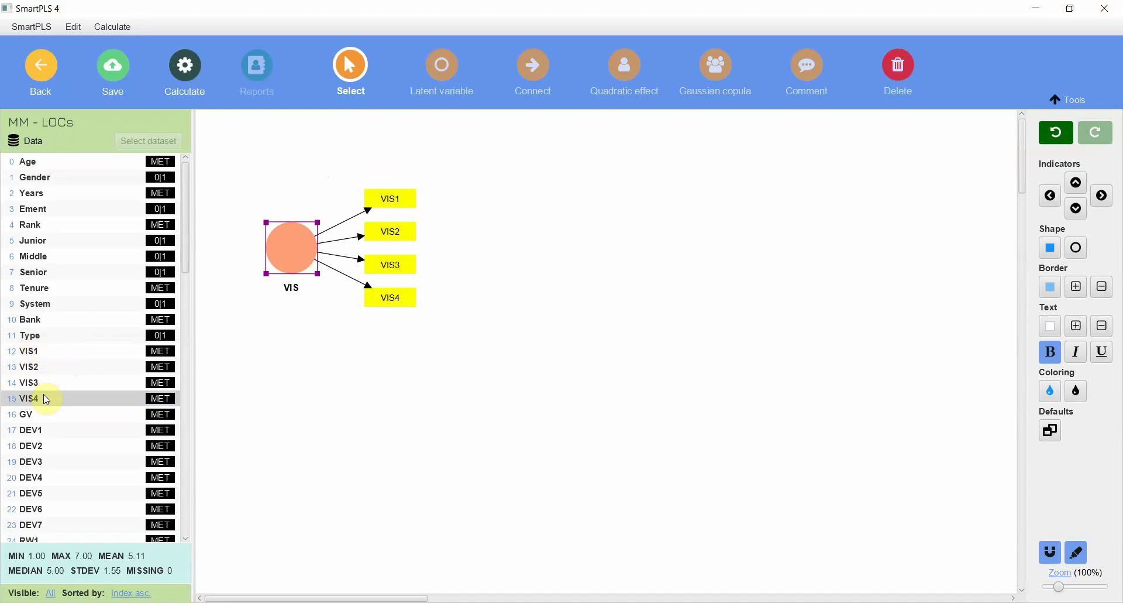
Create the latent variable DEV from indicators DEV1 to DEV7, placed to the right of VIS
{"action": "left_click", "coordinate": [42, 434]}
{"action": "left_click", "coordinate": [64, 530], "text": "shift"}
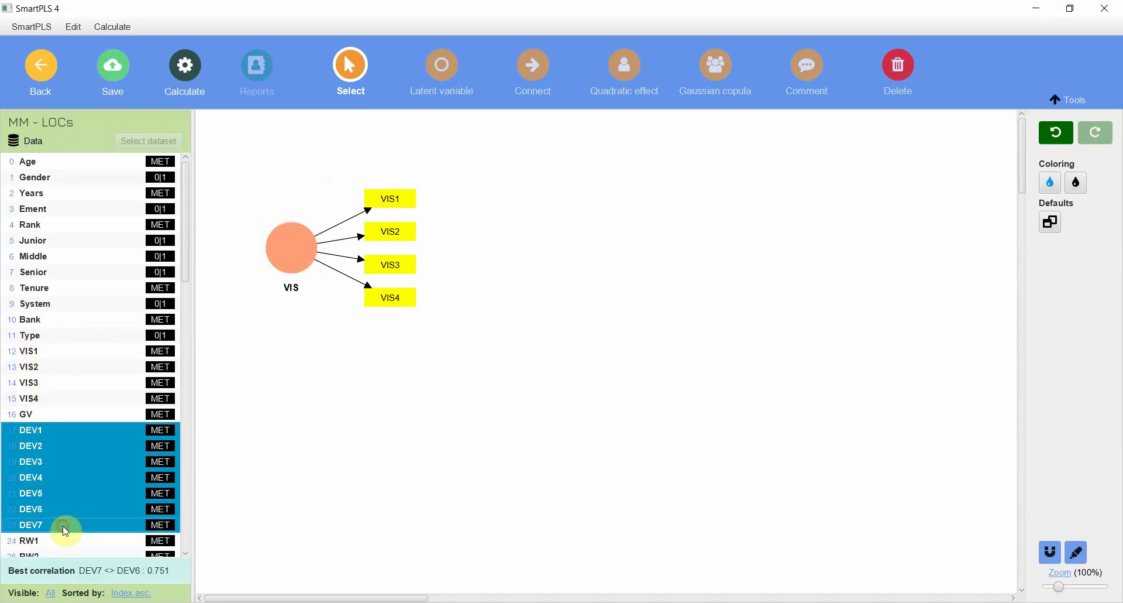
{"action": "left_click_drag", "start_coordinate": [58, 479], "coordinate": [553, 323]}
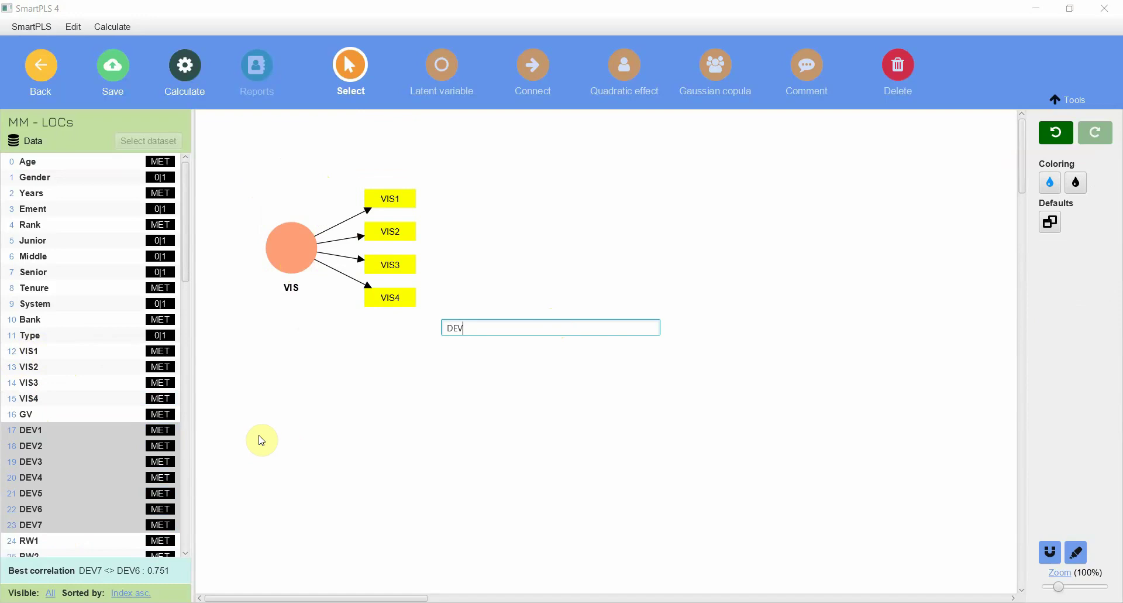
{"action": "key", "text": "Return"}
Select indicators RW1 to RW4 in the dataset for the RW construct
{"action": "scroll", "coordinate": [88, 421], "scroll_direction": "down", "scroll_amount": 4}
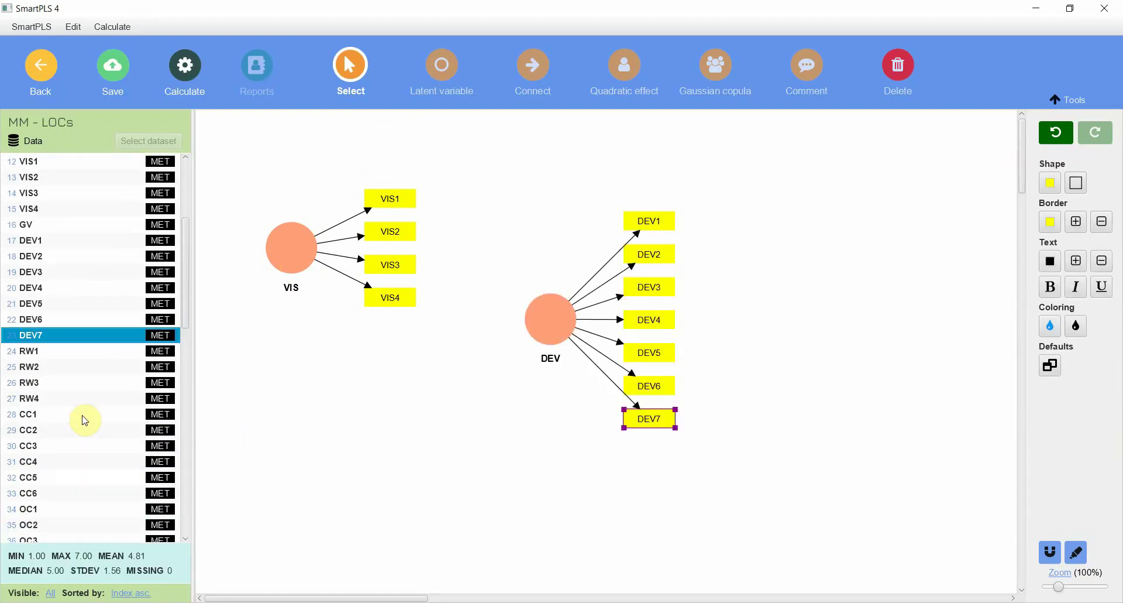
{"action": "left_click", "coordinate": [47, 350]}
{"action": "left_click", "coordinate": [45, 399], "text": "shift"}
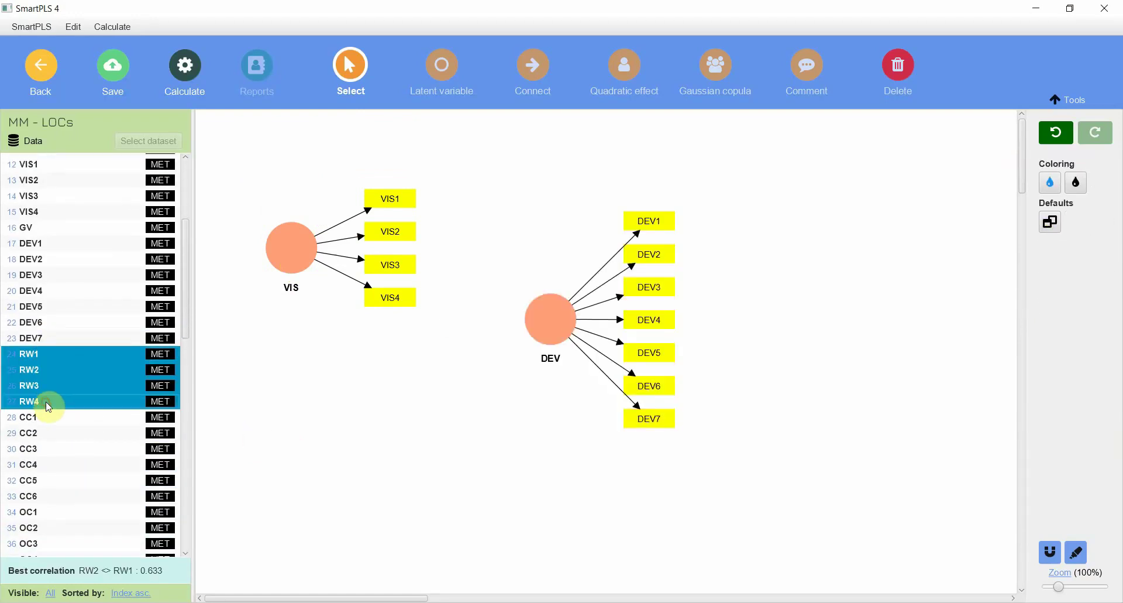
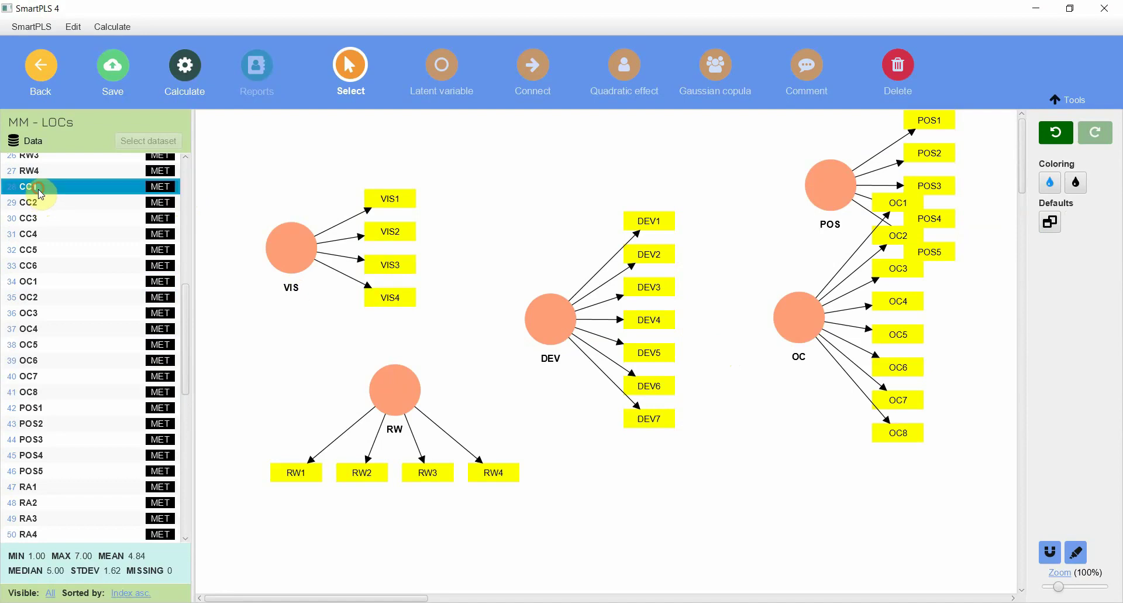
Create the latent variable CC from indicators CC1 to CC6, placed below the OC construct
{"action": "left_click", "coordinate": [44, 268], "text": "shift"}
{"action": "left_click_drag", "start_coordinate": [43, 268], "coordinate": [309, 241]}
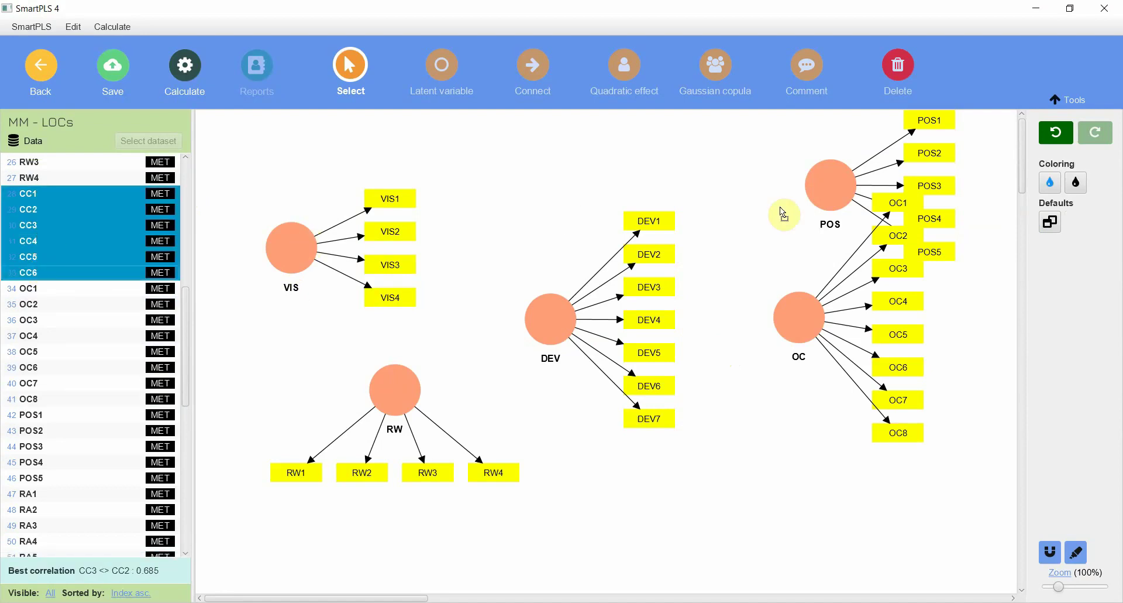
{"action": "left_click_drag", "start_coordinate": [784, 215], "coordinate": [782, 401]}
{"action": "key", "text": "Return"}
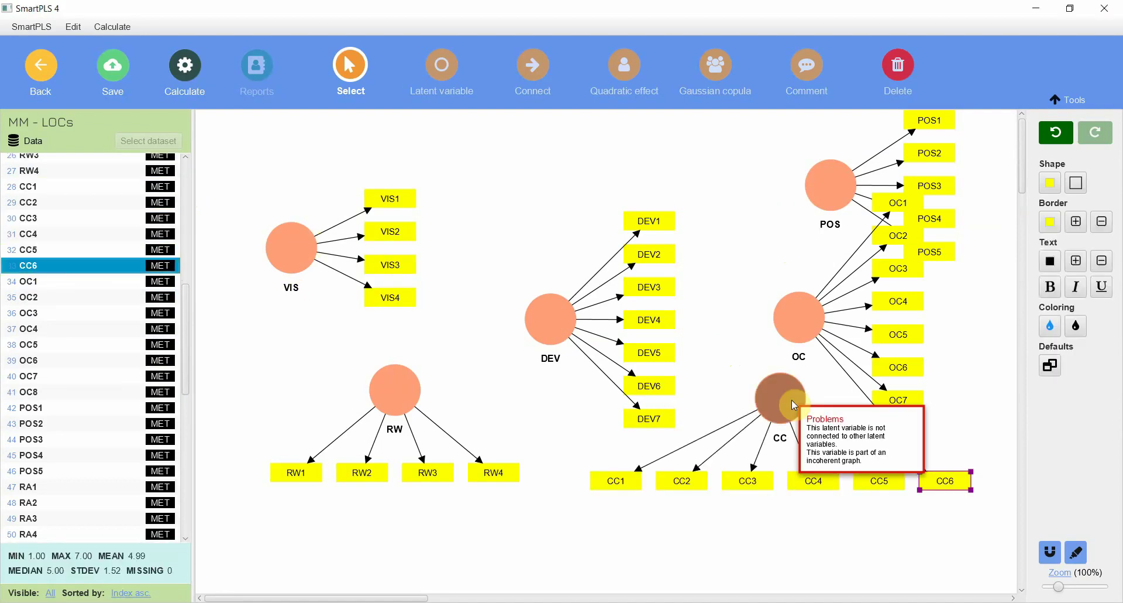
Move VIS toward the canvas's upper-left corner and place DEV below it with its indicators on its left side
{"action": "left_click_drag", "start_coordinate": [303, 228], "coordinate": [272, 189]}
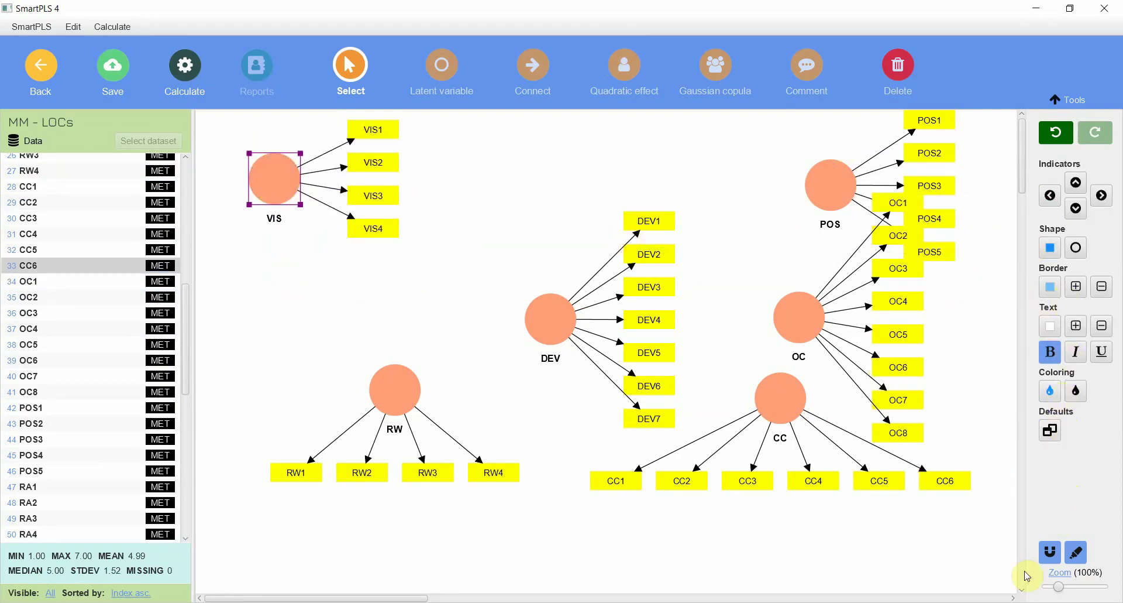
{"action": "left_click", "coordinate": [1052, 592]}
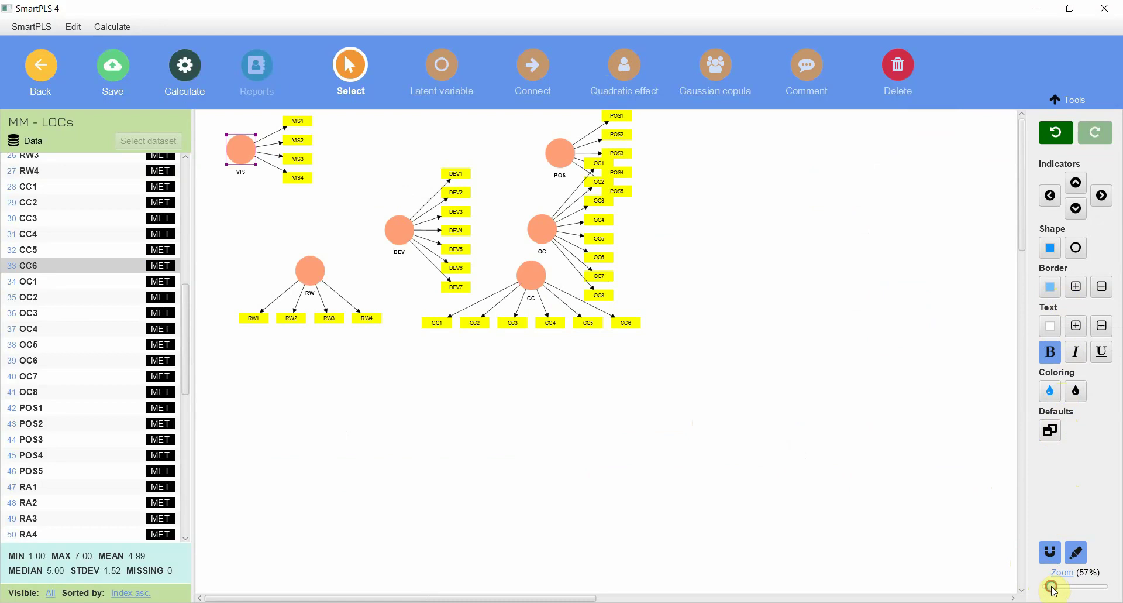
{"action": "left_click_drag", "start_coordinate": [1051, 589], "coordinate": [1055, 592]}
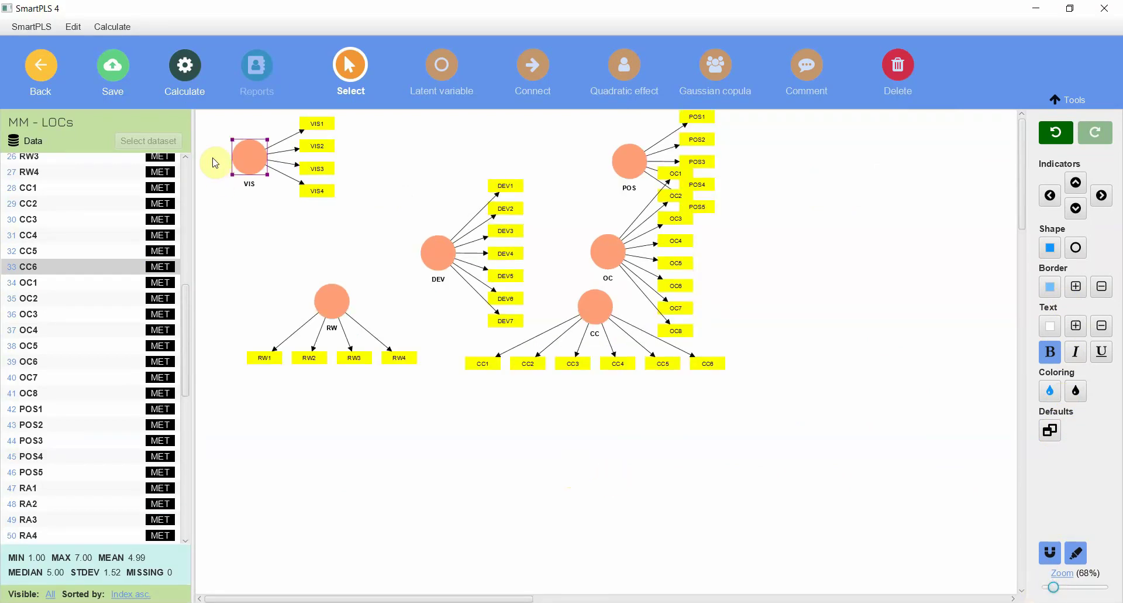
{"action": "mouse_move", "coordinate": [419, 268]}
{"action": "left_click_drag", "start_coordinate": [419, 268], "coordinate": [246, 268]}
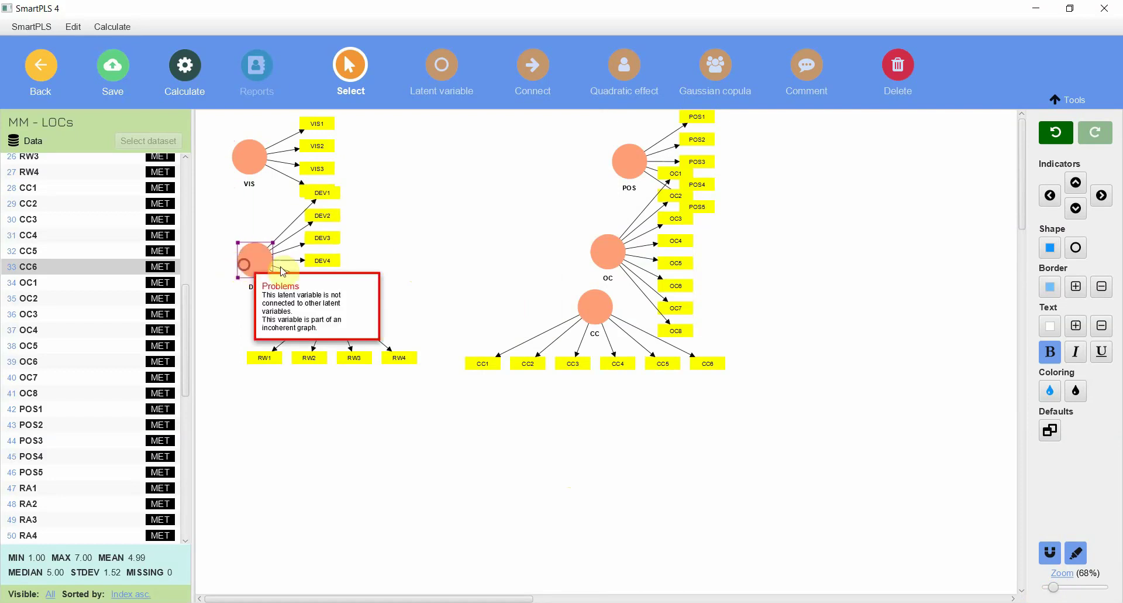
{"action": "left_click", "coordinate": [1058, 199]}
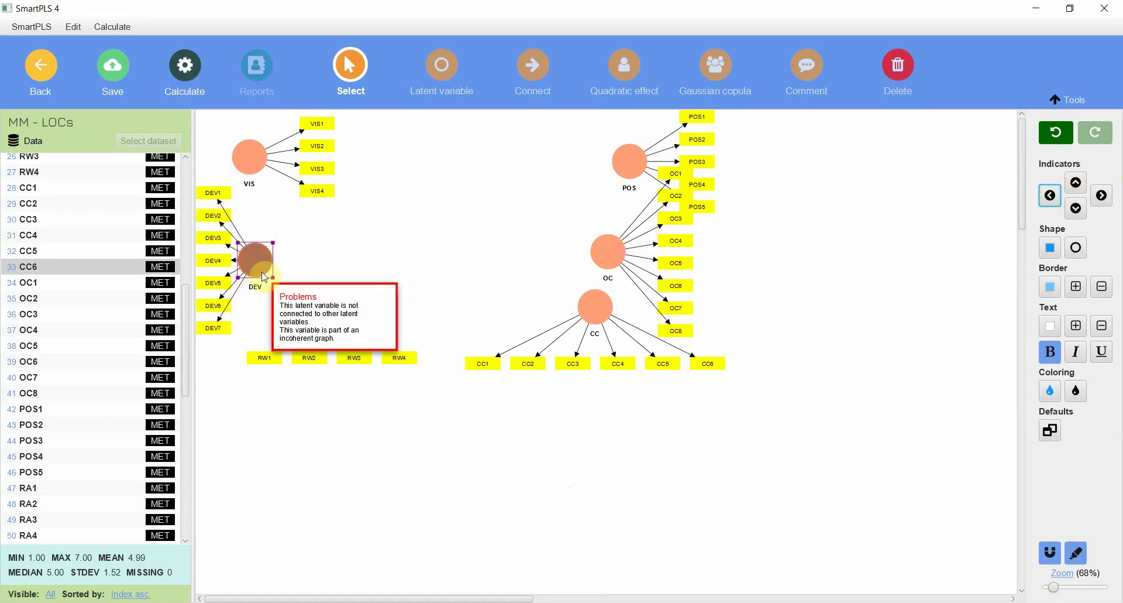
{"action": "left_click_drag", "start_coordinate": [260, 272], "coordinate": [291, 329]}
Place the VIS indicators on the construct's left side and shift VIS inward so it lines up above DEV
{"action": "left_click", "coordinate": [249, 157]}
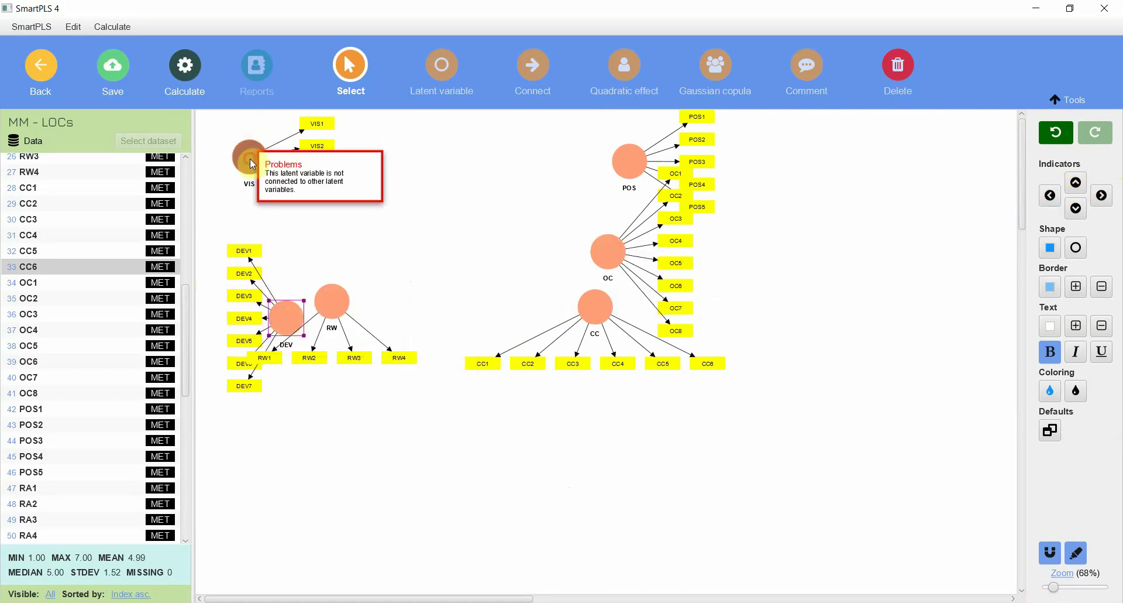
{"action": "left_click", "coordinate": [1051, 195]}
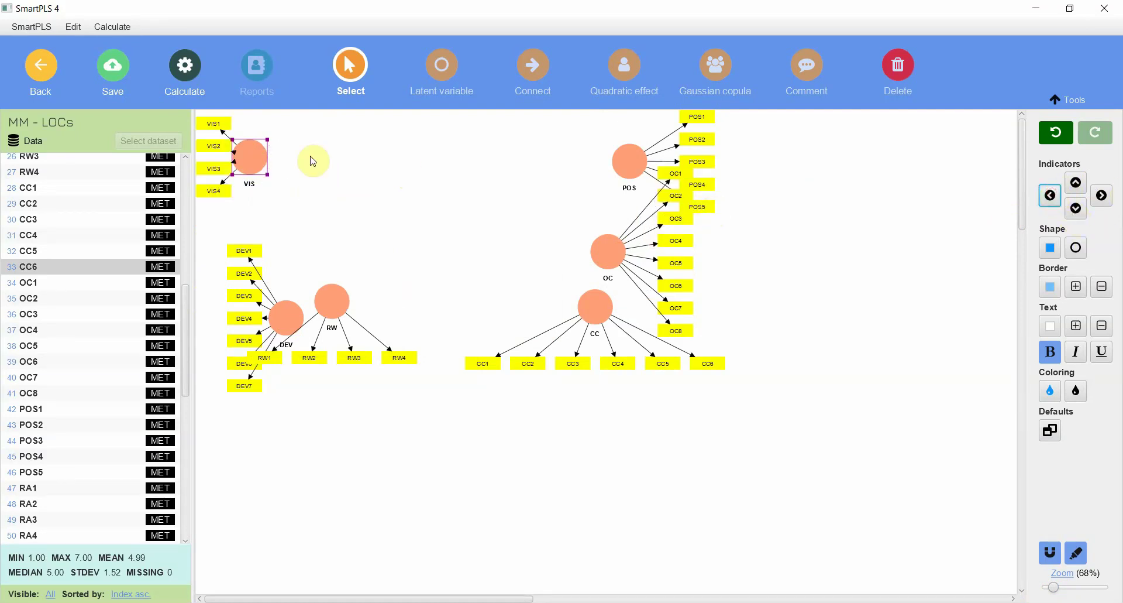
{"action": "left_click_drag", "start_coordinate": [250, 158], "coordinate": [294, 197]}
Move RW below DEV, place its indicators on its left side and line them up with the DEV indicators
{"action": "left_click_drag", "start_coordinate": [284, 313], "coordinate": [294, 457]}
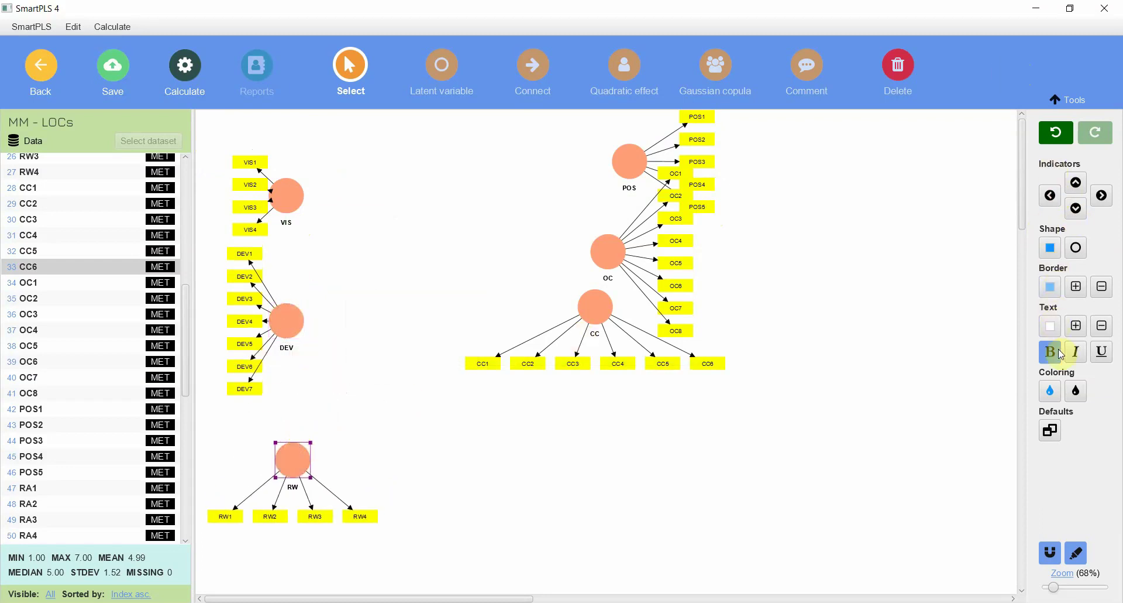
{"action": "left_click", "coordinate": [1050, 196]}
{"action": "left_click", "coordinate": [289, 457]}
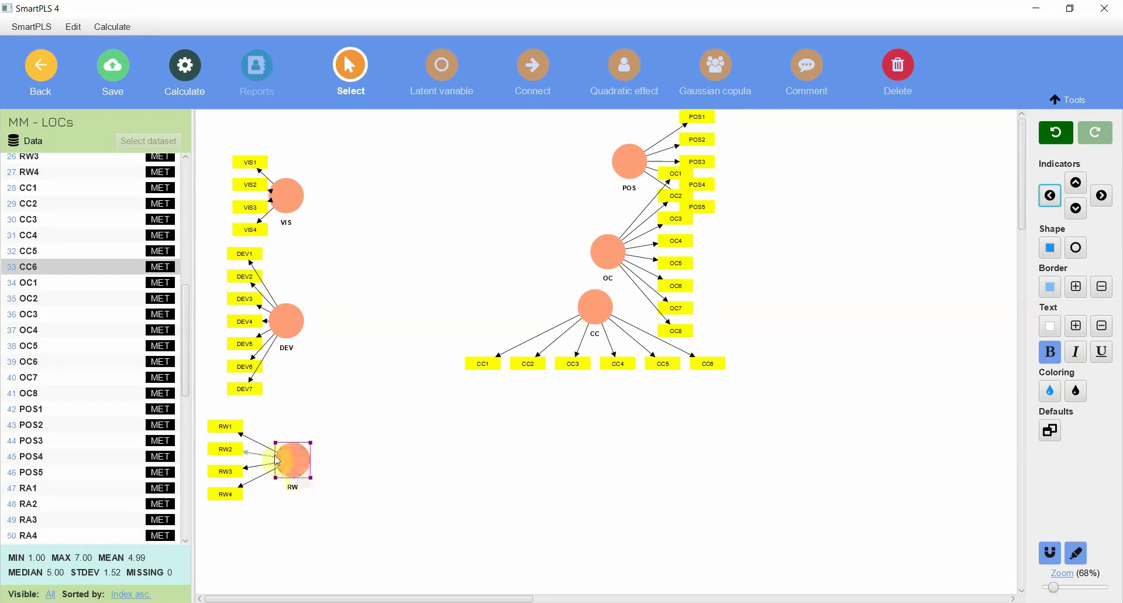
{"action": "left_click", "coordinate": [286, 465]}
{"action": "mouse_move", "coordinate": [300, 462]}
{"action": "left_mouse_down"}
{"action": "mouse_move", "coordinate": [326, 456]}
{"action": "mouse_move", "coordinate": [316, 459]}
{"action": "left_mouse_up"}
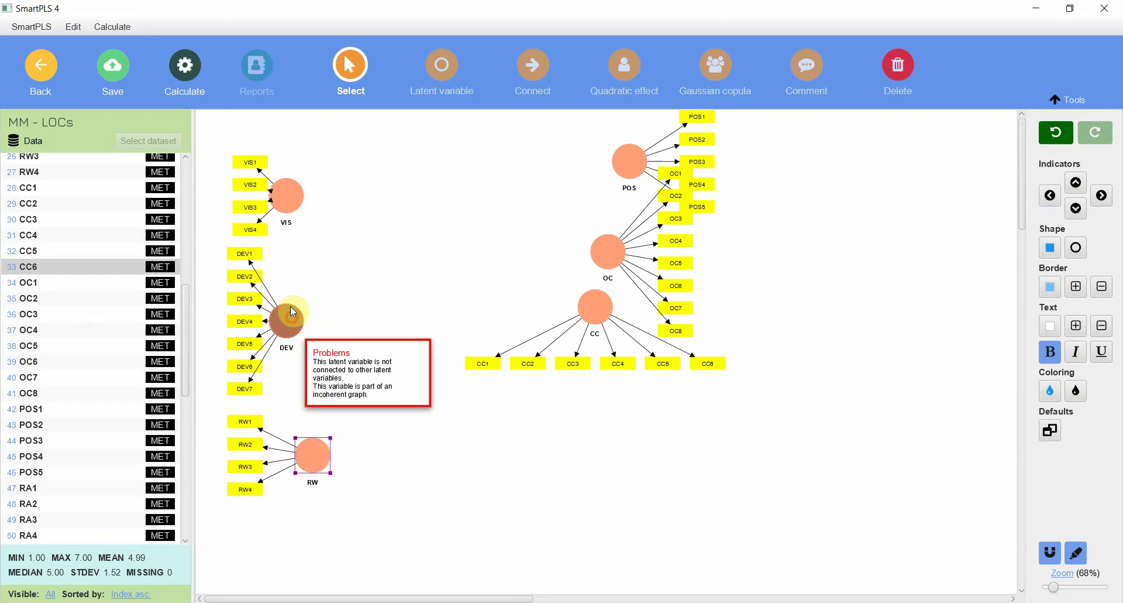
Shift DEV and VIS slightly down to adjust the spacing of the construct column above RW
{"action": "mouse_move", "coordinate": [292, 312]}
{"action": "left_mouse_down"}
{"action": "mouse_move", "coordinate": [332, 310]}
{"action": "mouse_move", "coordinate": [297, 317]}
{"action": "left_mouse_up"}
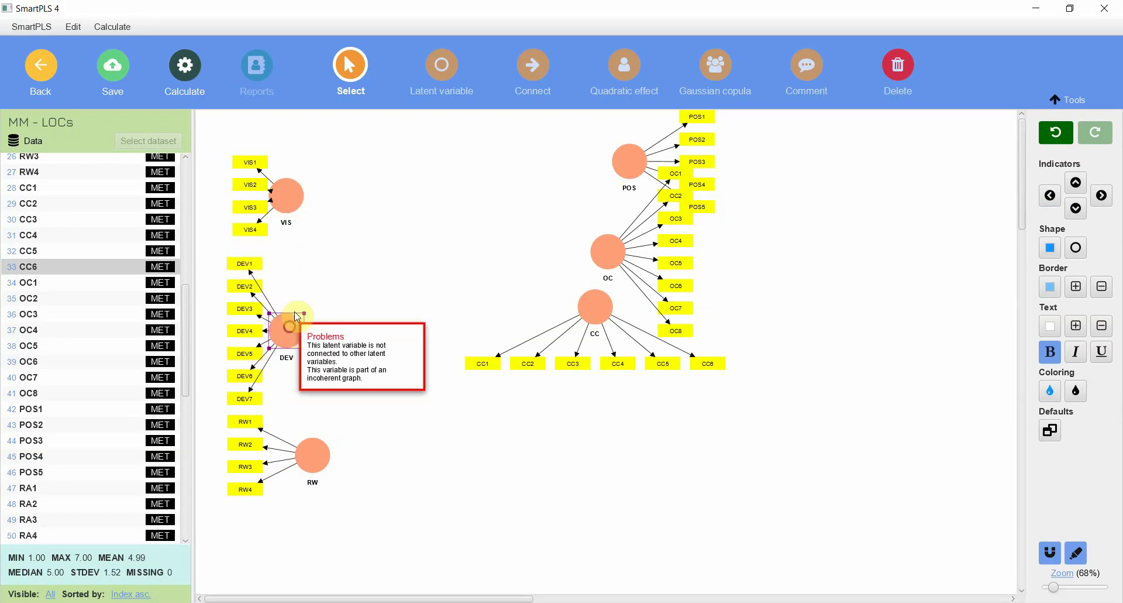
{"action": "left_click_drag", "start_coordinate": [282, 195], "coordinate": [282, 201]}
{"action": "left_click", "coordinate": [351, 303]}
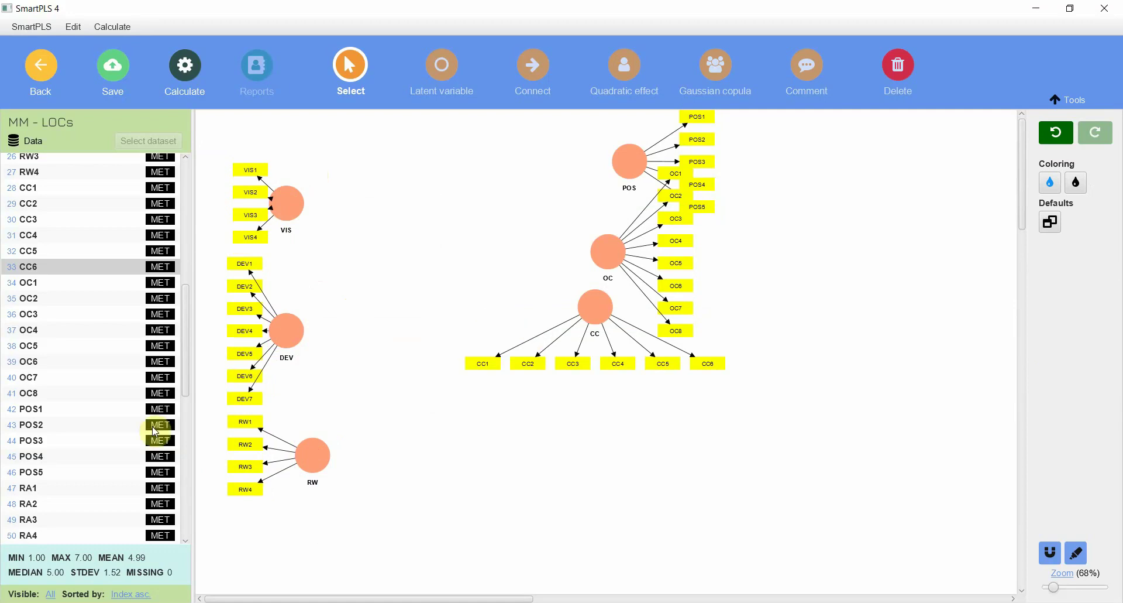
Stack POS, OC and CC in one vertical column in the middle of the canvas
{"action": "left_click_drag", "start_coordinate": [627, 174], "coordinate": [532, 195]}
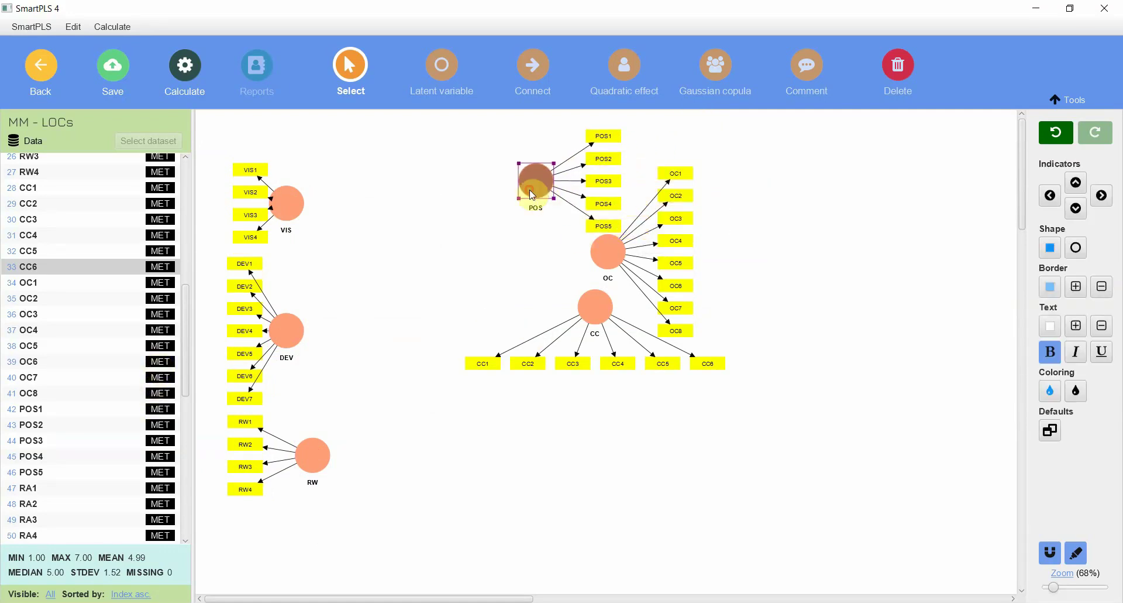
{"action": "left_click_drag", "start_coordinate": [607, 252], "coordinate": [533, 278]}
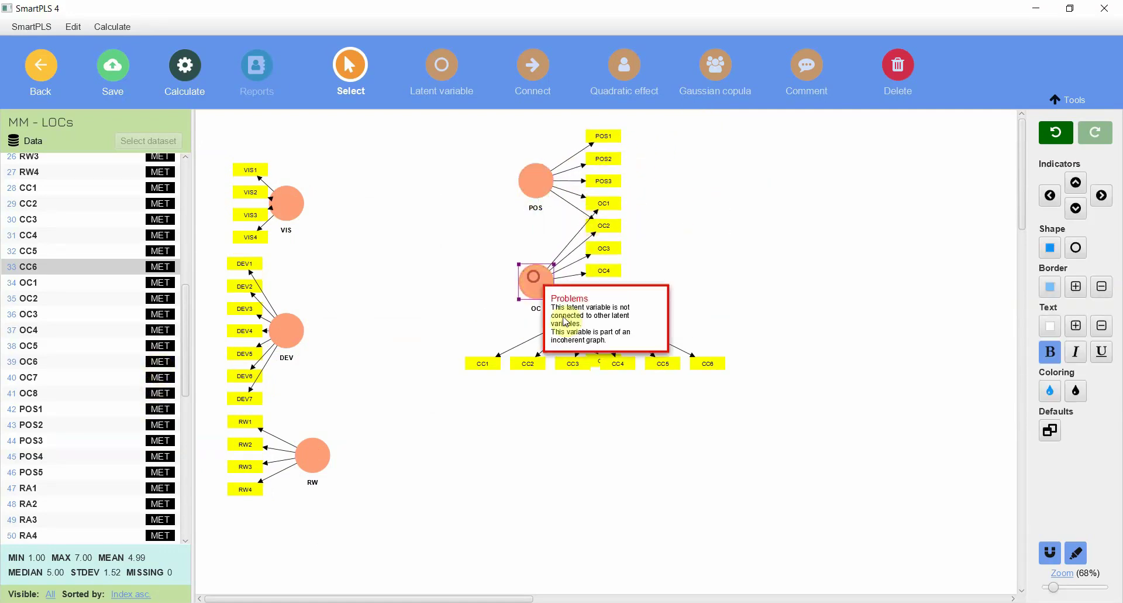
{"action": "left_click_drag", "start_coordinate": [565, 320], "coordinate": [538, 393]}
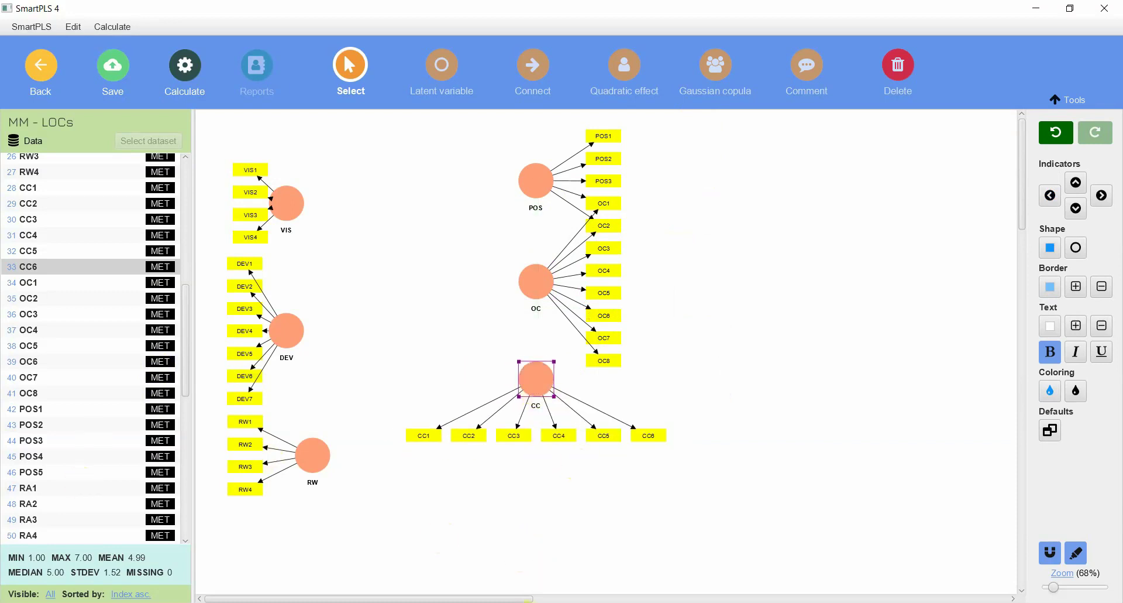
Create the latent variable REL from indicators REL1 to REL5, placed to the right of OC
{"action": "scroll", "coordinate": [8, 417], "scroll_direction": "down", "scroll_amount": 6}
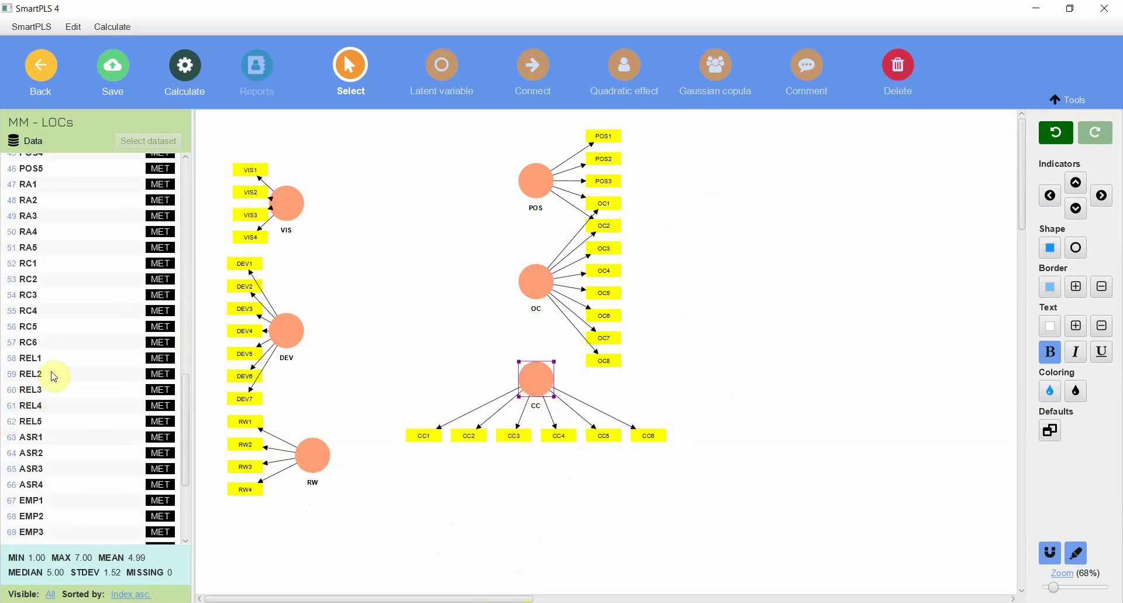
{"action": "scroll", "coordinate": [55, 290], "scroll_direction": "up", "scroll_amount": 2}
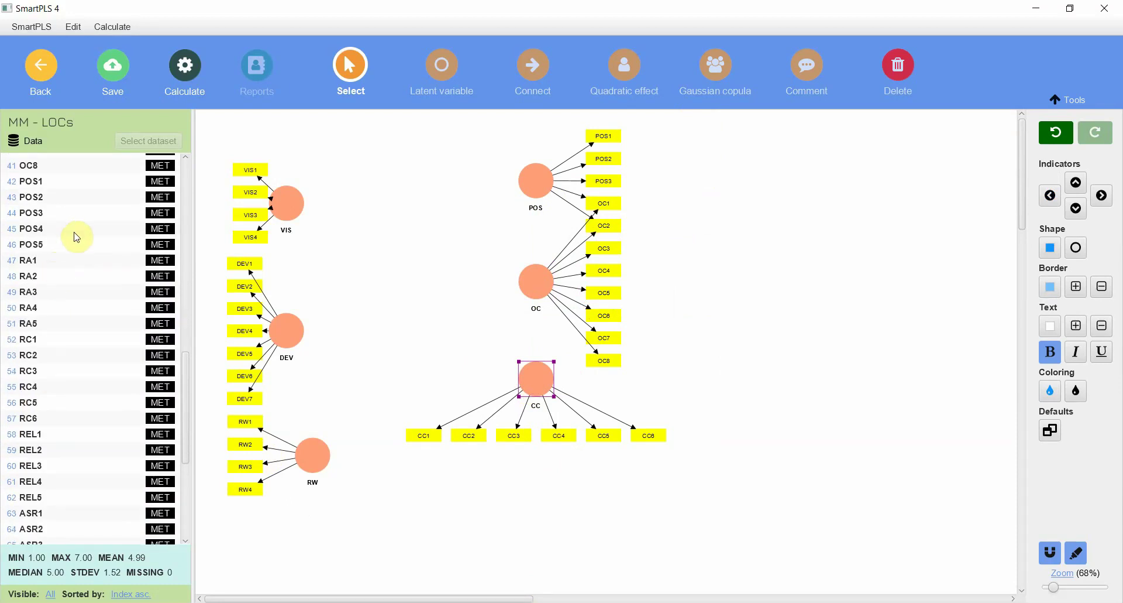
{"action": "left_click", "coordinate": [56, 434]}
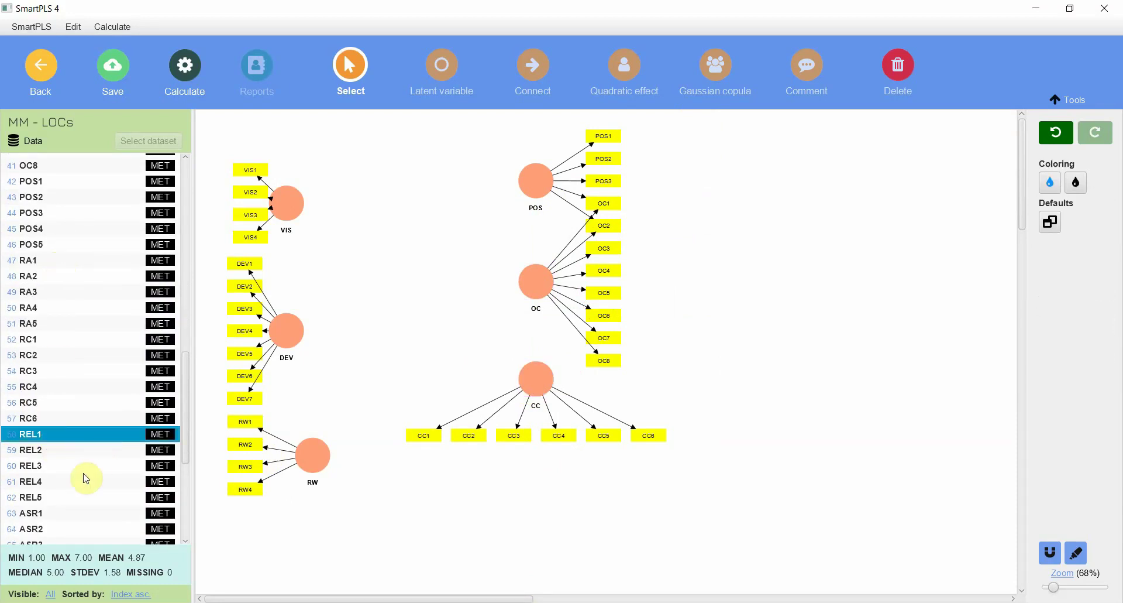
{"action": "left_click", "coordinate": [65, 497], "text": "shift"}
{"action": "left_click_drag", "start_coordinate": [62, 498], "coordinate": [782, 281]}
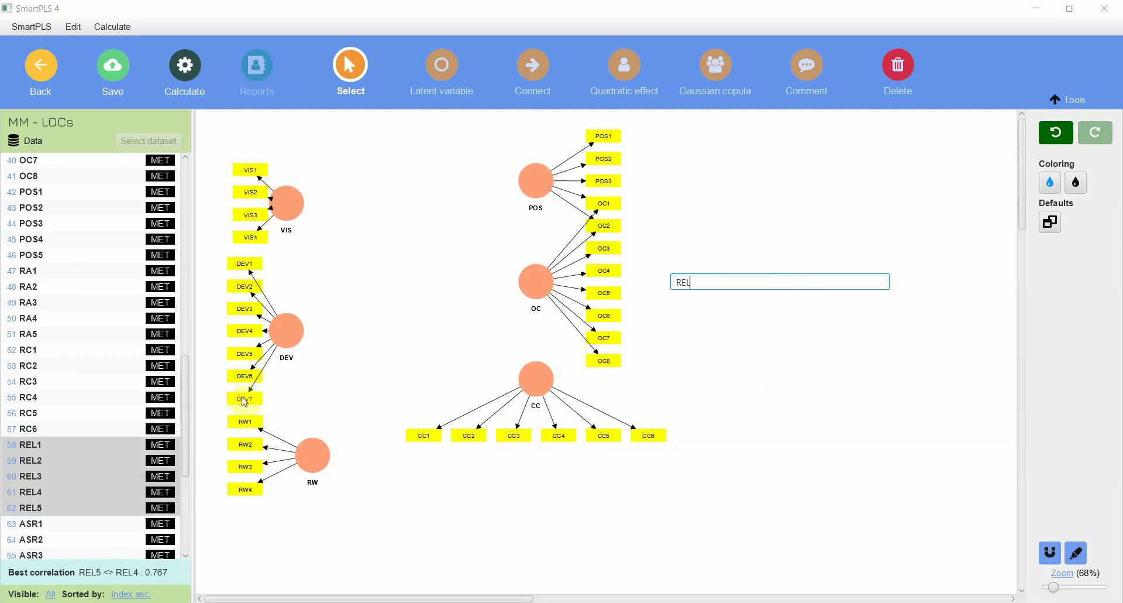
{"action": "key", "text": "Return"}
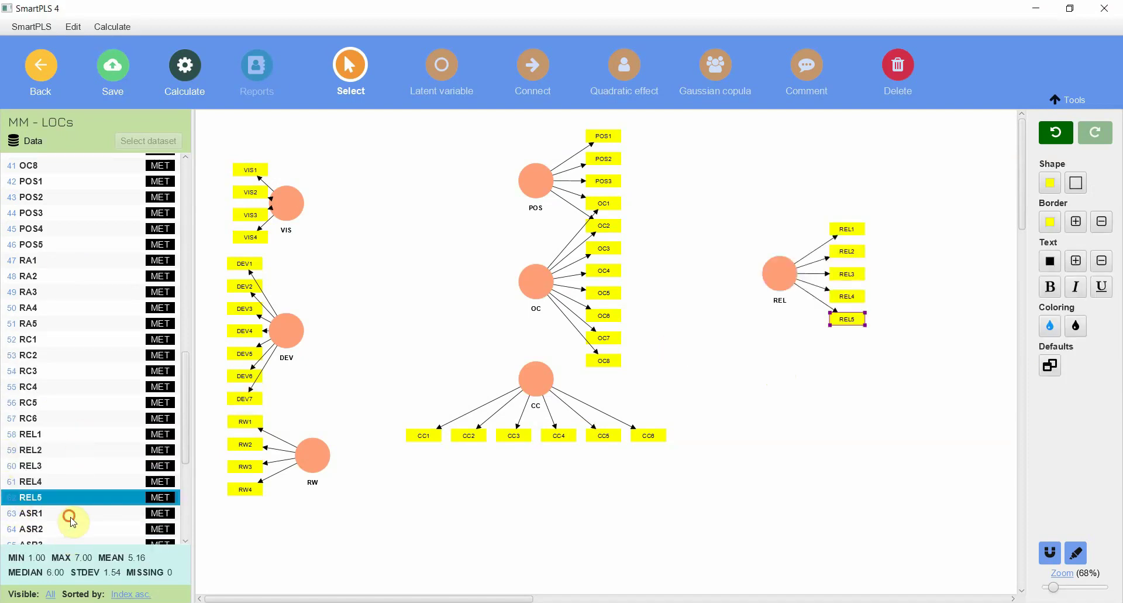
Create the latent variable ASR from indicators ASR1 to ASR4, placed below REL
{"action": "left_click", "coordinate": [70, 513]}
{"action": "scroll", "coordinate": [72, 516], "scroll_direction": "down", "scroll_amount": 2}
{"action": "left_click", "coordinate": [56, 446], "text": "shift"}
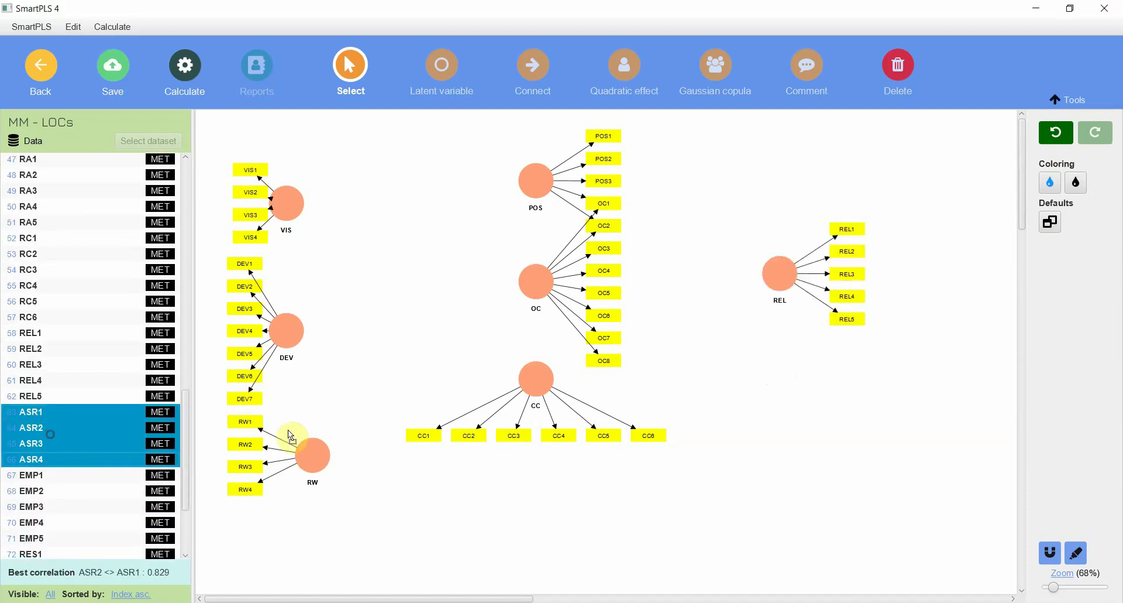
{"action": "left_click_drag", "start_coordinate": [291, 436], "coordinate": [739, 420]}
{"action": "key", "text": "Return"}
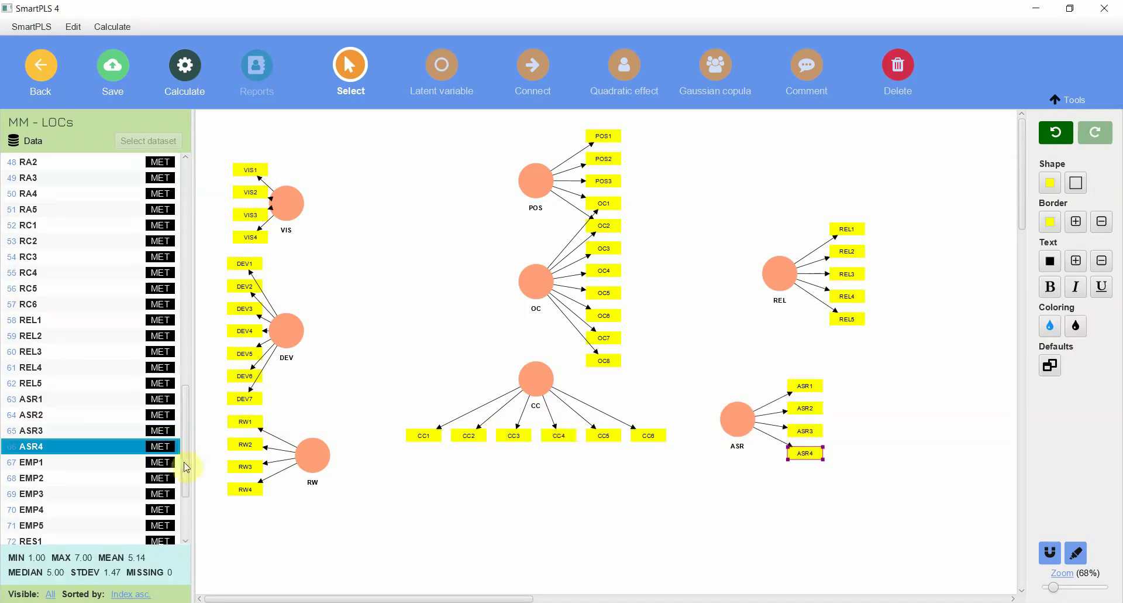
Create the latent variable EMP from indicators EMP1 to EMP5, placed below ASR
{"action": "left_click", "coordinate": [45, 462]}
{"action": "left_click", "coordinate": [56, 530], "text": "shift"}
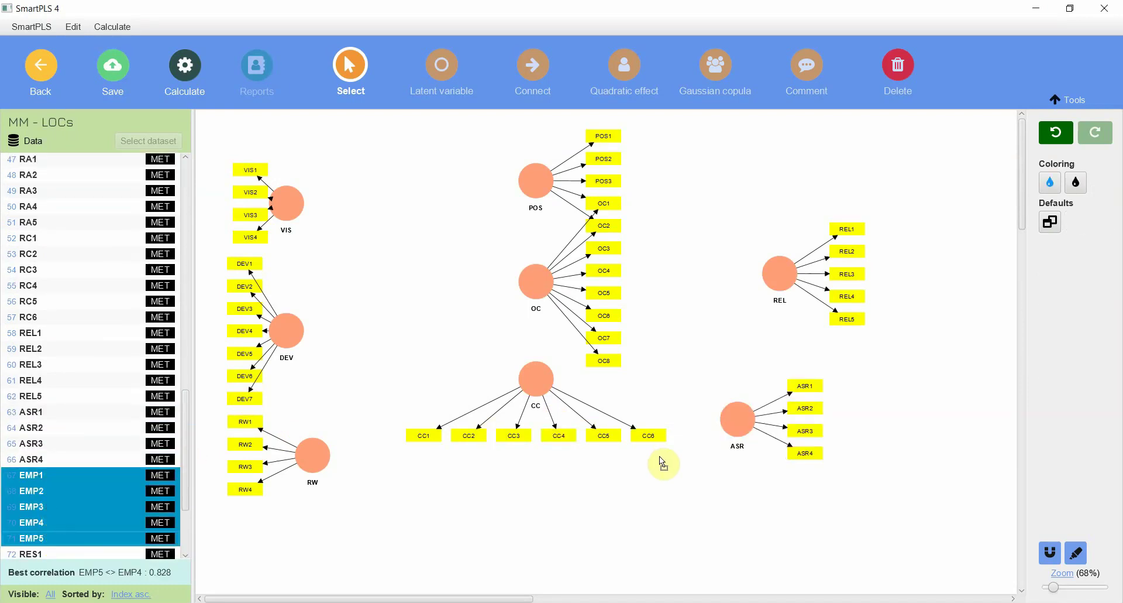
{"action": "left_click_drag", "start_coordinate": [663, 462], "coordinate": [714, 480]}
{"action": "key", "text": "Return"}
{"action": "scroll", "coordinate": [101, 452], "scroll_direction": "down", "scroll_amount": 2}
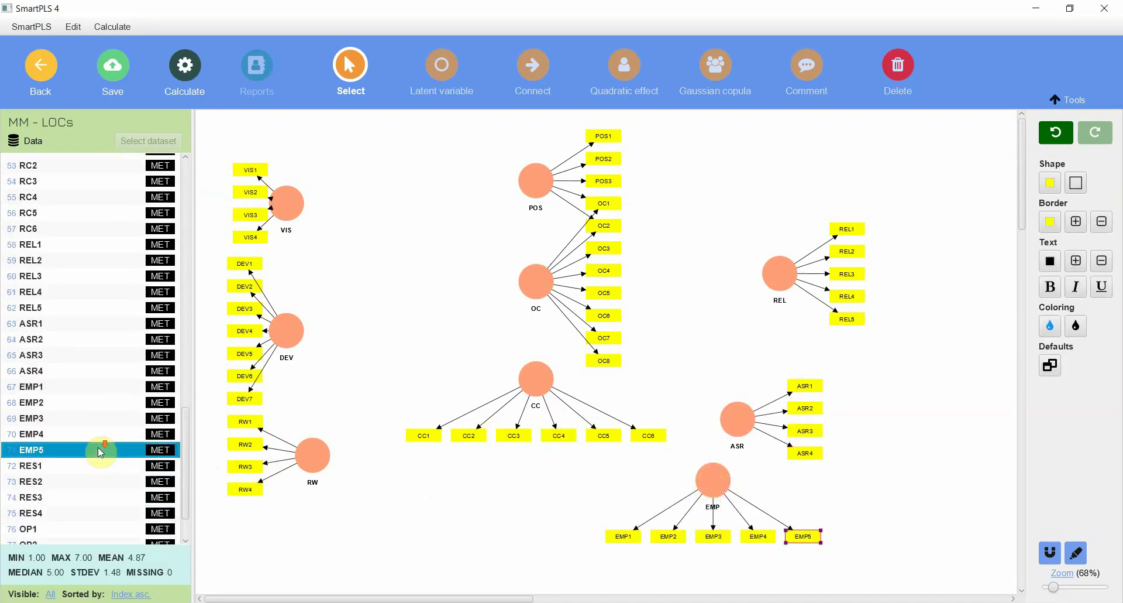
Create the latent variable RES from indicators RES1 to RES4, placed to the lower right of REL
{"action": "left_click", "coordinate": [65, 427]}
{"action": "left_click", "coordinate": [56, 475], "text": "shift"}
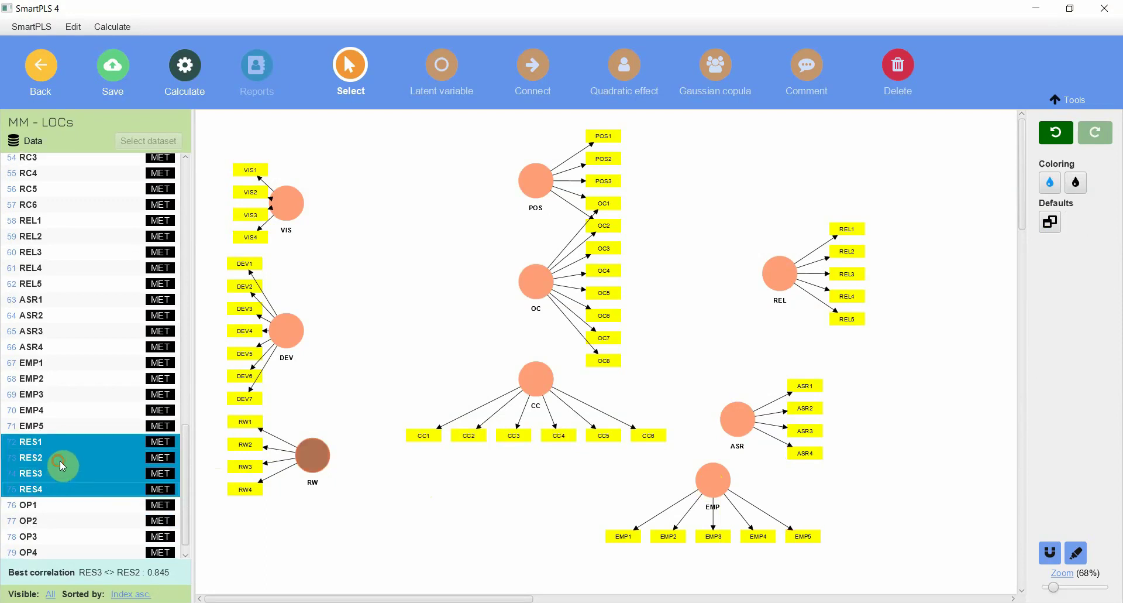
{"action": "left_click_drag", "start_coordinate": [62, 465], "coordinate": [907, 370]}
{"action": "key", "text": "Return"}
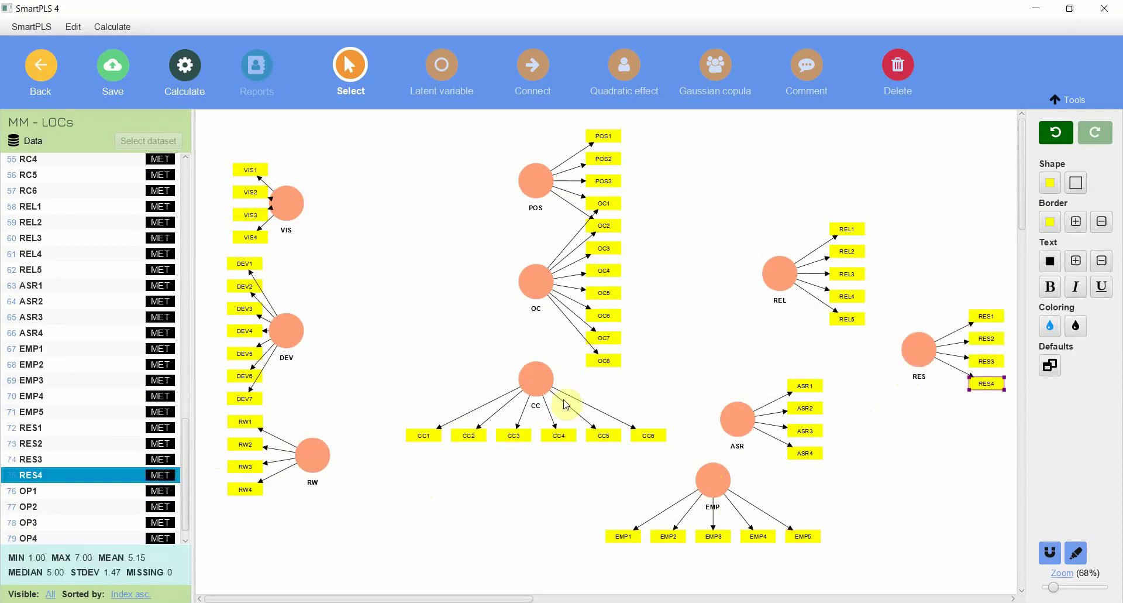
Consult the example model slide in PowerPoint and create the latent variable RA from indicators RA1 to RA5, placed above REL
{"action": "scroll", "coordinate": [36, 457], "scroll_direction": "down", "scroll_amount": 1}
{"action": "scroll", "coordinate": [64, 422], "scroll_direction": "up", "scroll_amount": 4}
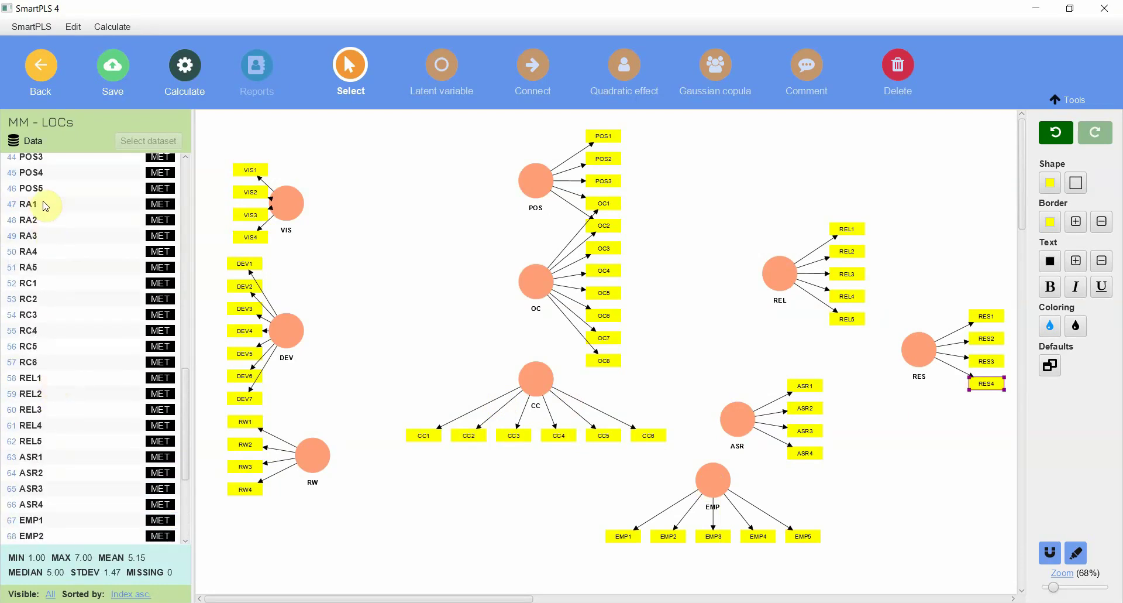
{"action": "left_click", "coordinate": [46, 204]}
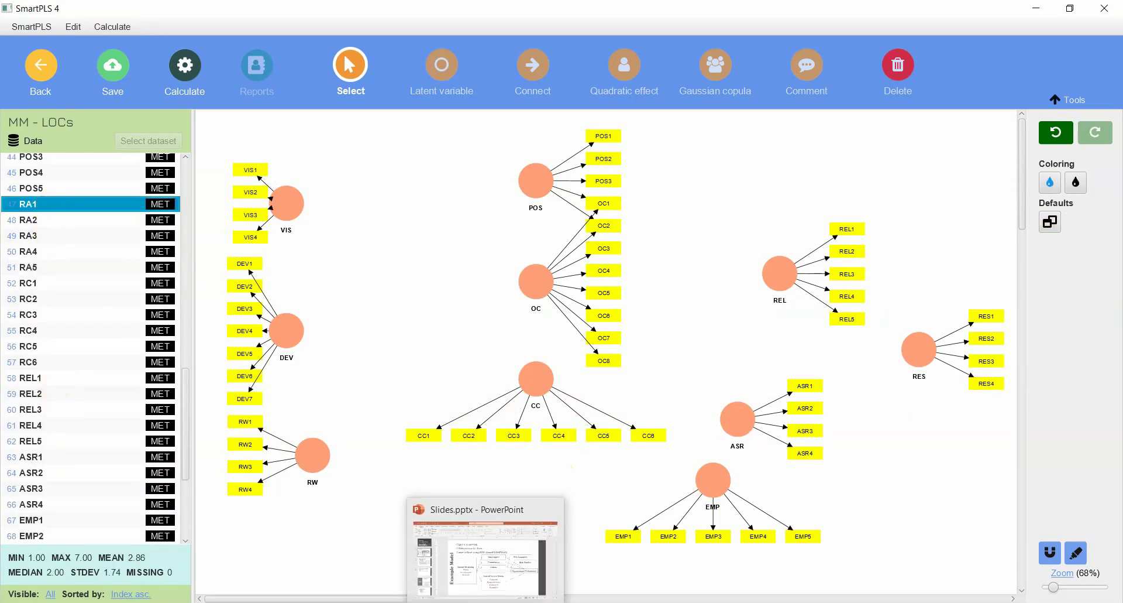
{"action": "mouse_move", "coordinate": [483, 602]}
{"action": "left_click", "coordinate": [514, 552]}
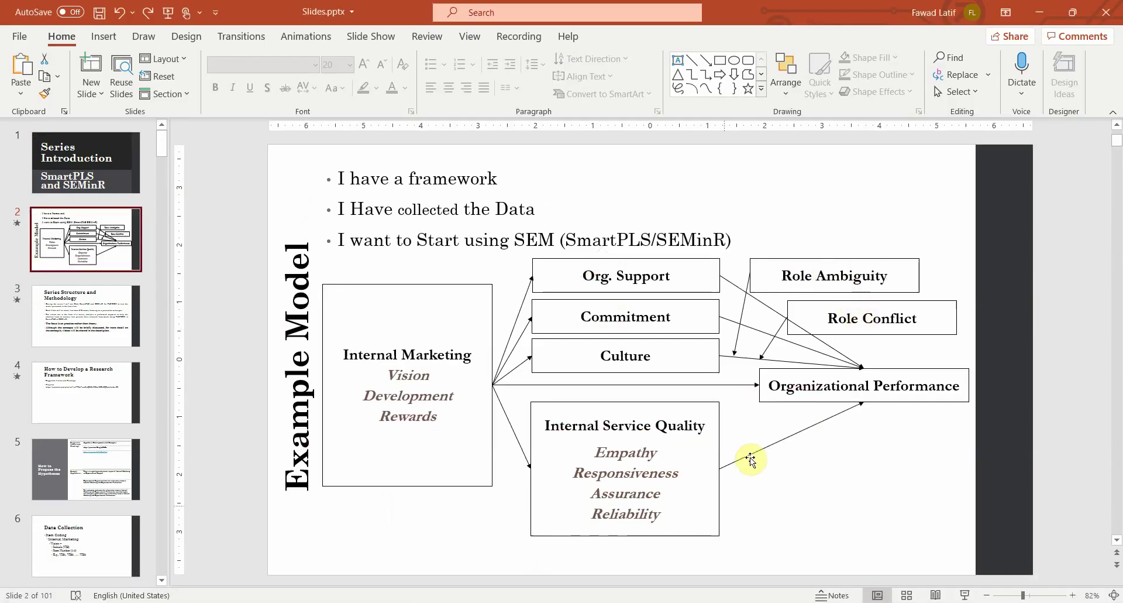
{"action": "mouse_move", "coordinate": [521, 602]}
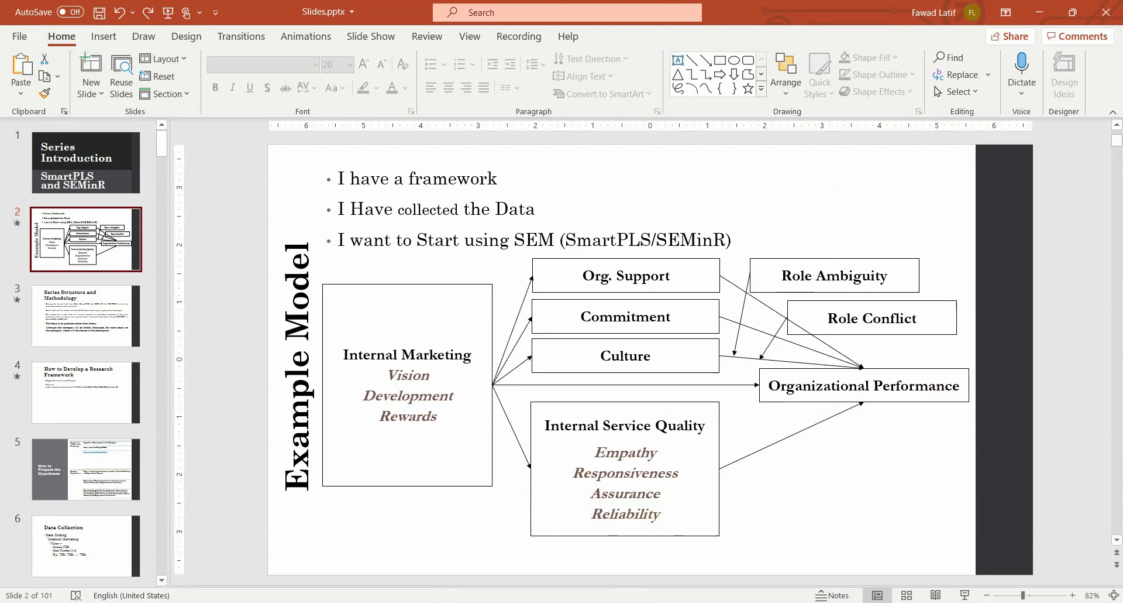
{"action": "left_click", "coordinate": [583, 550]}
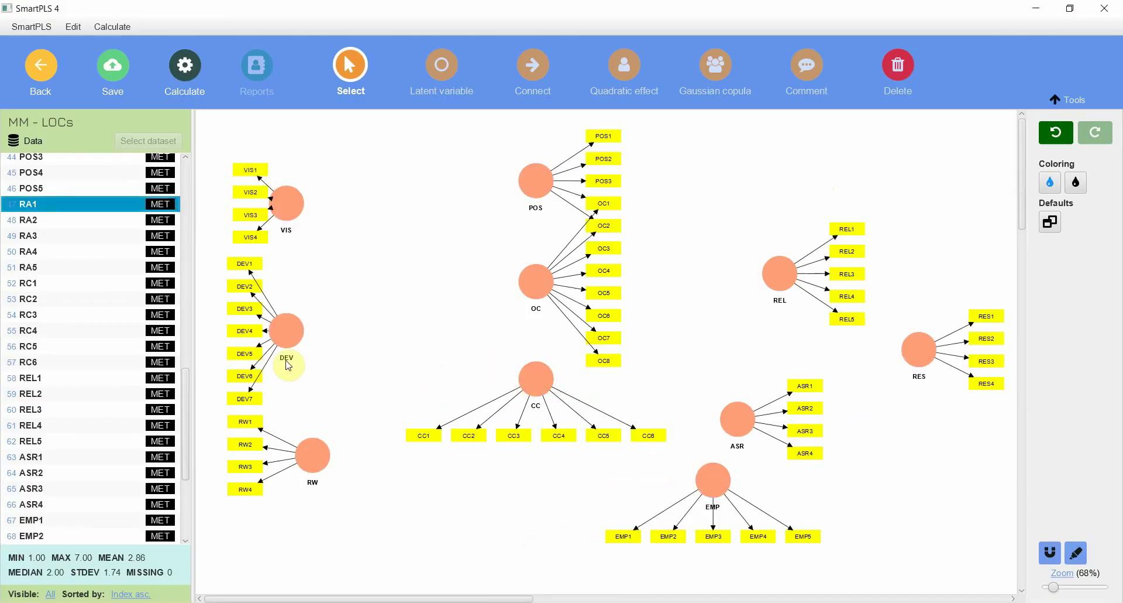
{"action": "left_click", "coordinate": [50, 274], "text": "shift"}
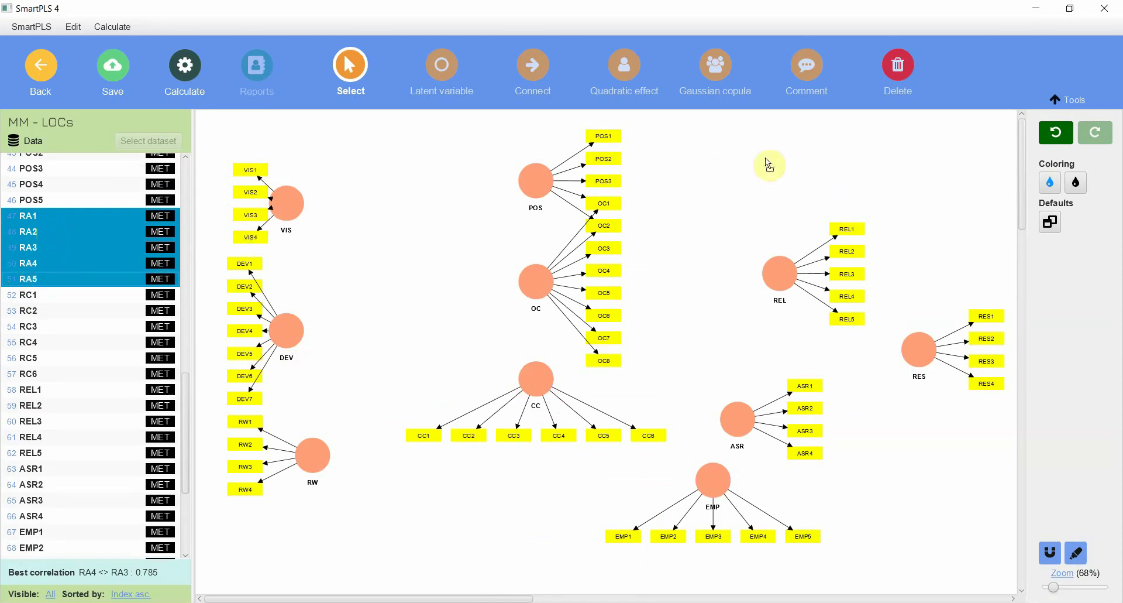
{"action": "key", "text": "Return"}
{"action": "left_click", "coordinate": [4, 261]}
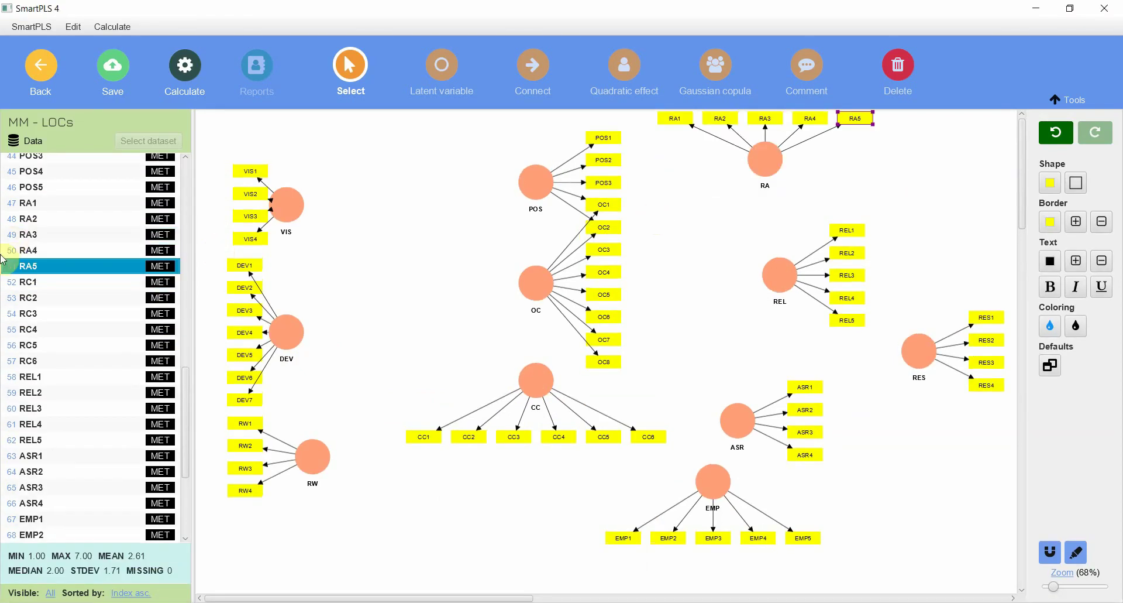
Create the latent variable RC from indicators RC1 to RC6, placed to the right of RA and above RES
{"action": "left_click", "coordinate": [37, 286]}
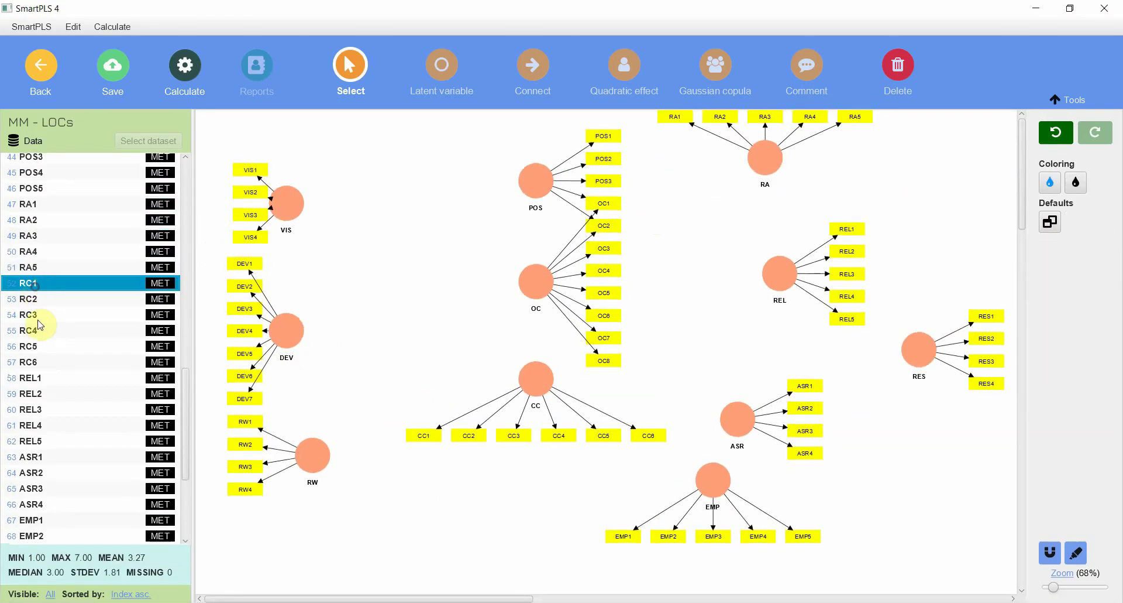
{"action": "left_click", "coordinate": [45, 363], "text": "shift"}
{"action": "left_click_drag", "start_coordinate": [881, 259], "coordinate": [917, 204]}
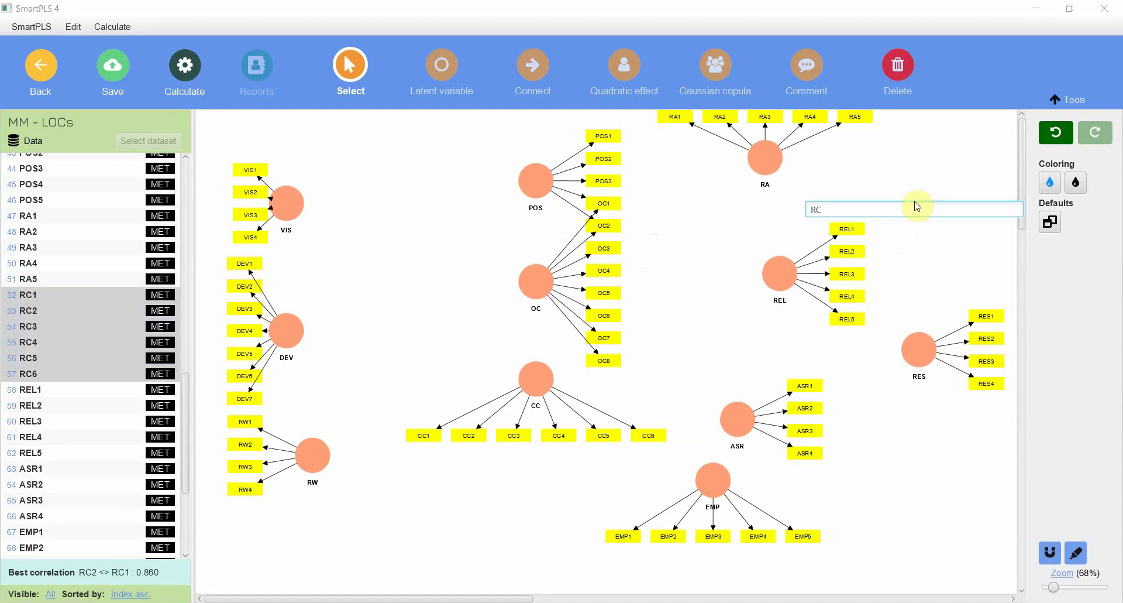
{"action": "key", "text": "Return"}
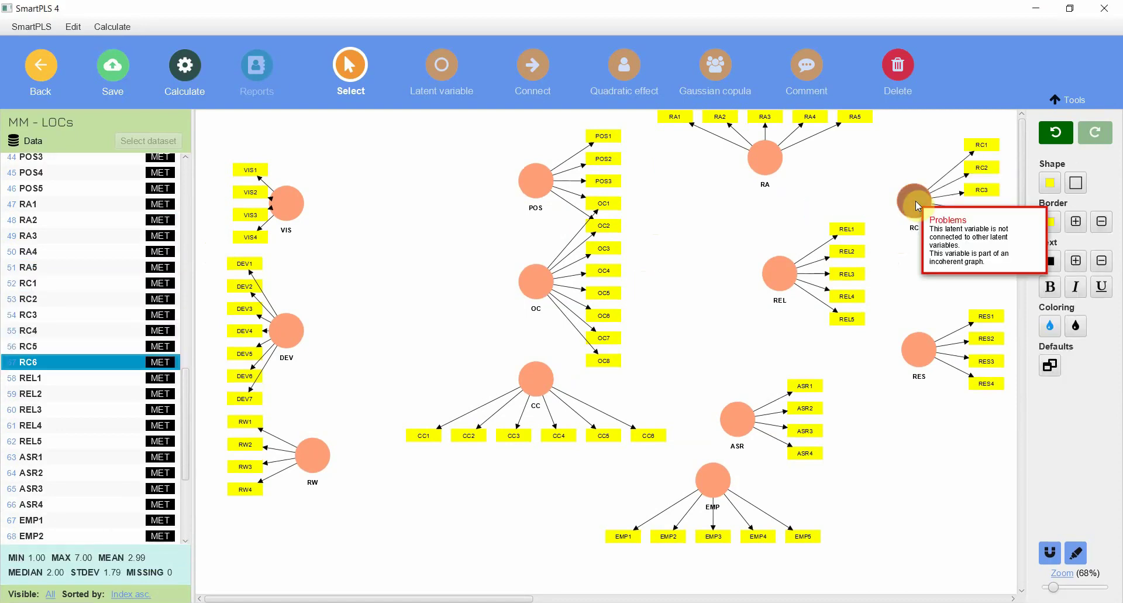
Hide the indicators of all latent variables on the canvas
{"action": "left_click", "coordinate": [914, 201]}
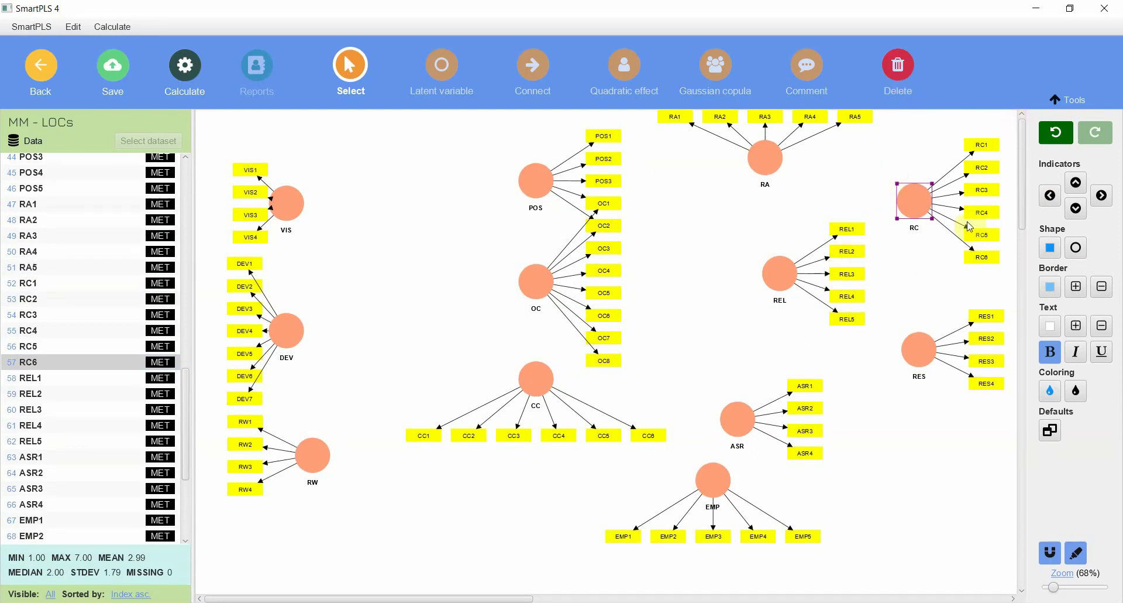
{"action": "key", "text": "ctrl+a"}
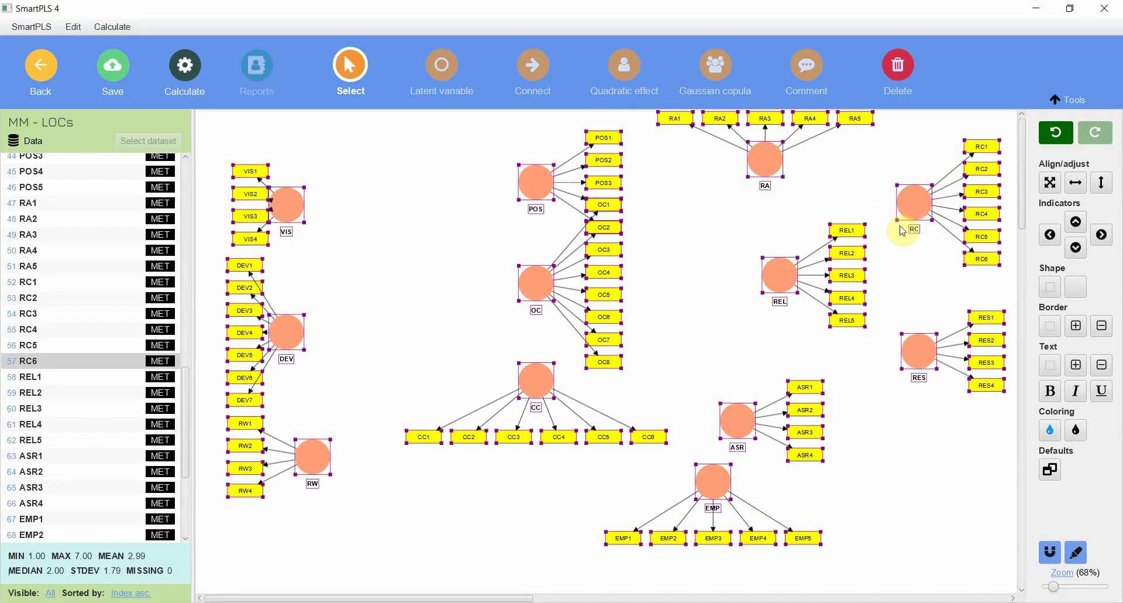
{"action": "key", "text": "ctrl+h"}
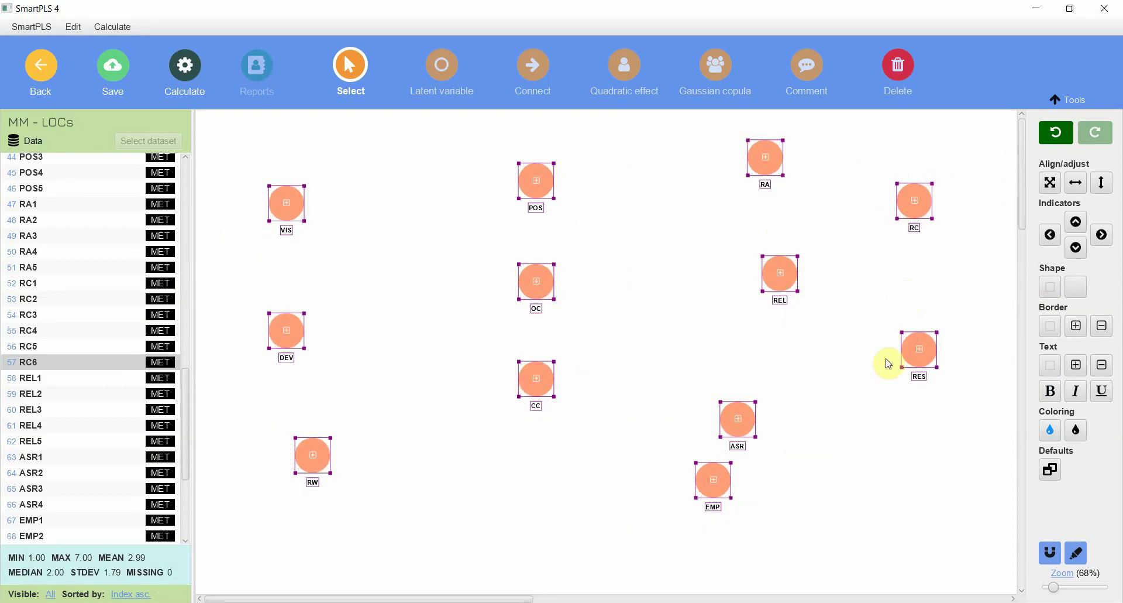
{"action": "key", "text": "ctrl+shift+h"}
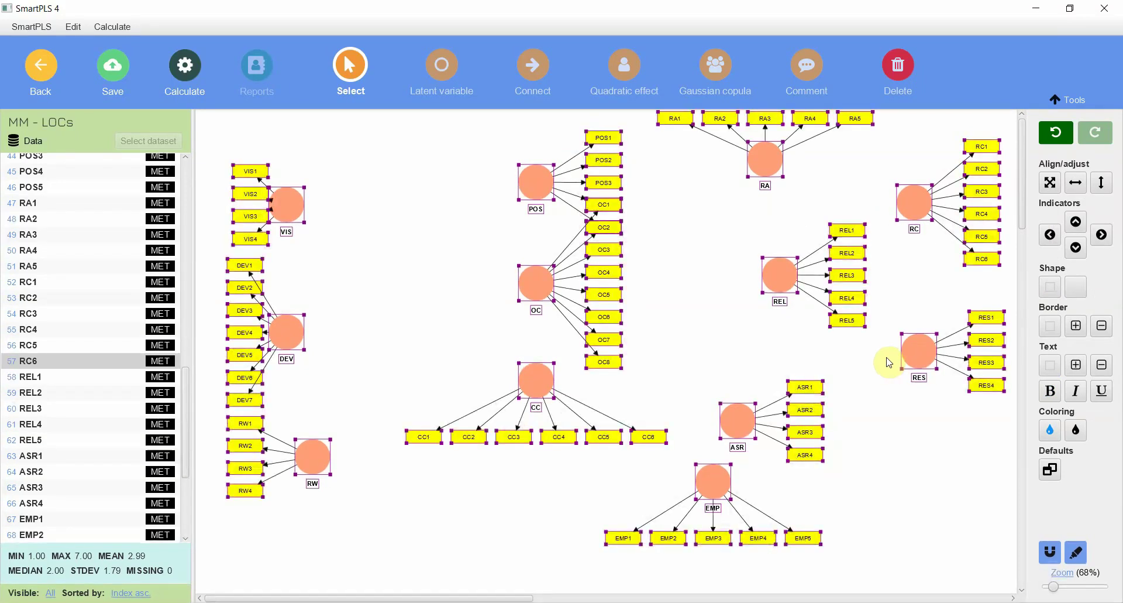
{"action": "key", "text": "ctrl+h"}
{"action": "left_click", "coordinate": [466, 468]}
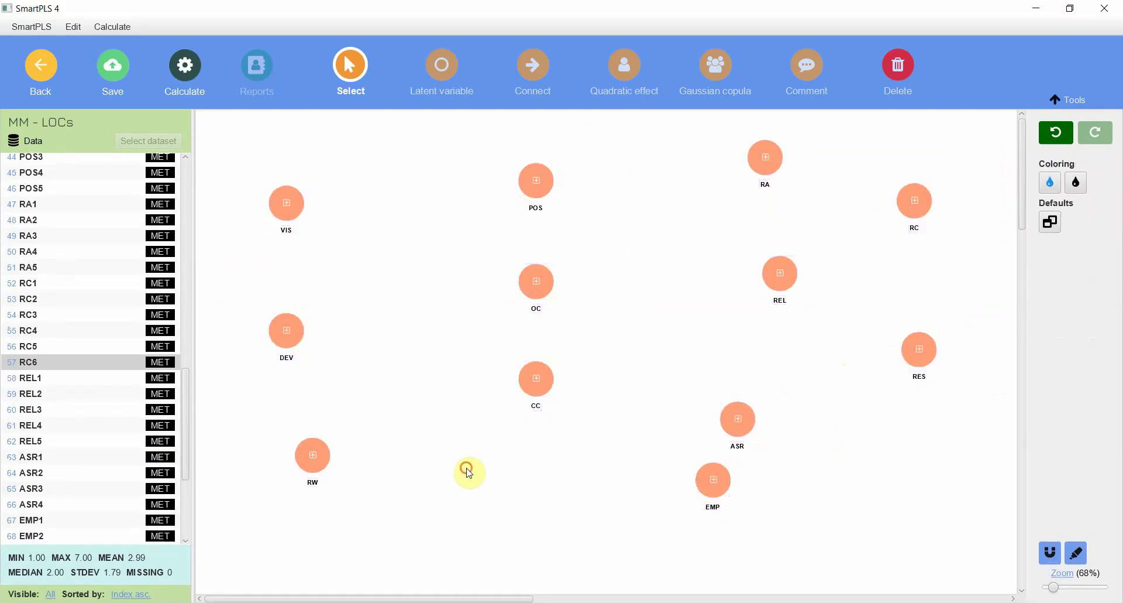
Create the latent variable OP from indicators OP1 to OP5, place it to the right of ASR and hide its indicators
{"action": "scroll", "coordinate": [47, 396], "scroll_direction": "down", "scroll_amount": 5}
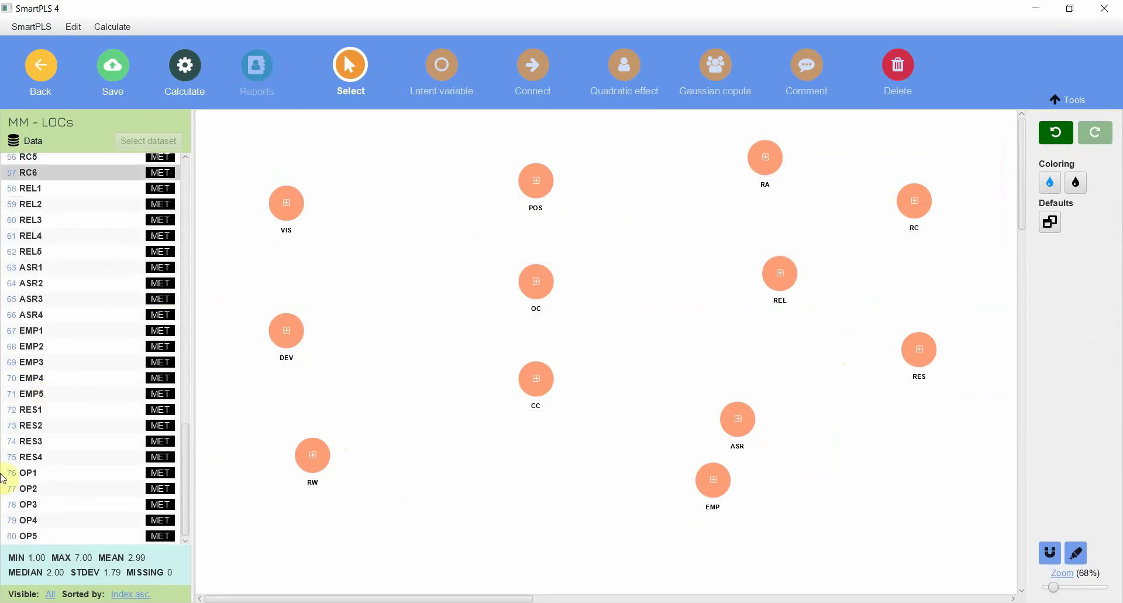
{"action": "left_click", "coordinate": [29, 474]}
{"action": "left_click", "coordinate": [44, 543], "text": "shift"}
{"action": "left_click_drag", "start_coordinate": [40, 494], "coordinate": [864, 473]}
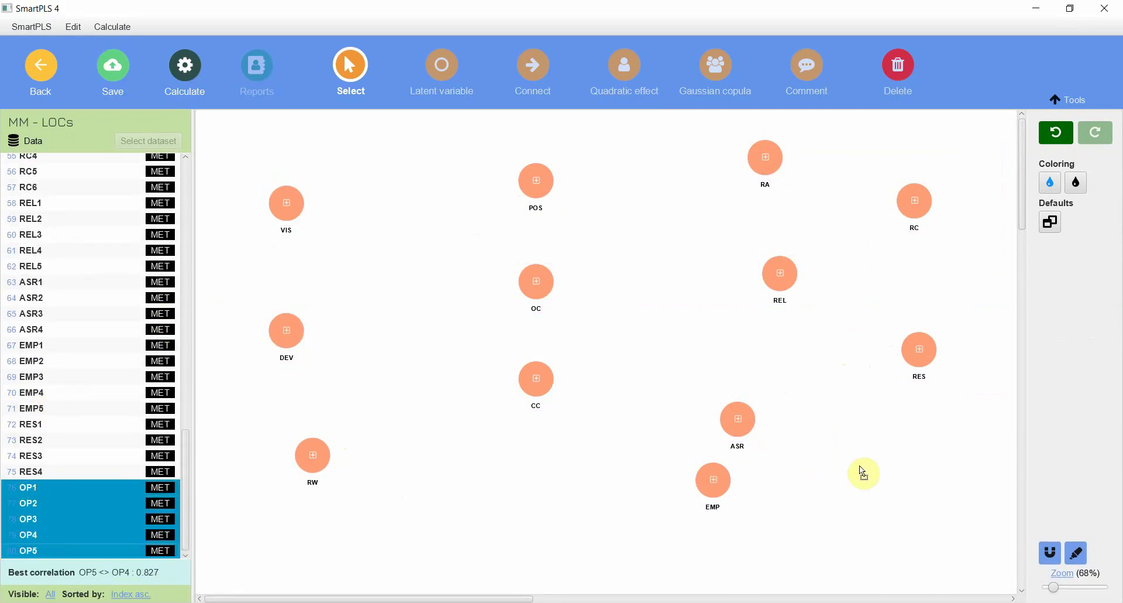
{"action": "key", "text": "Return"}
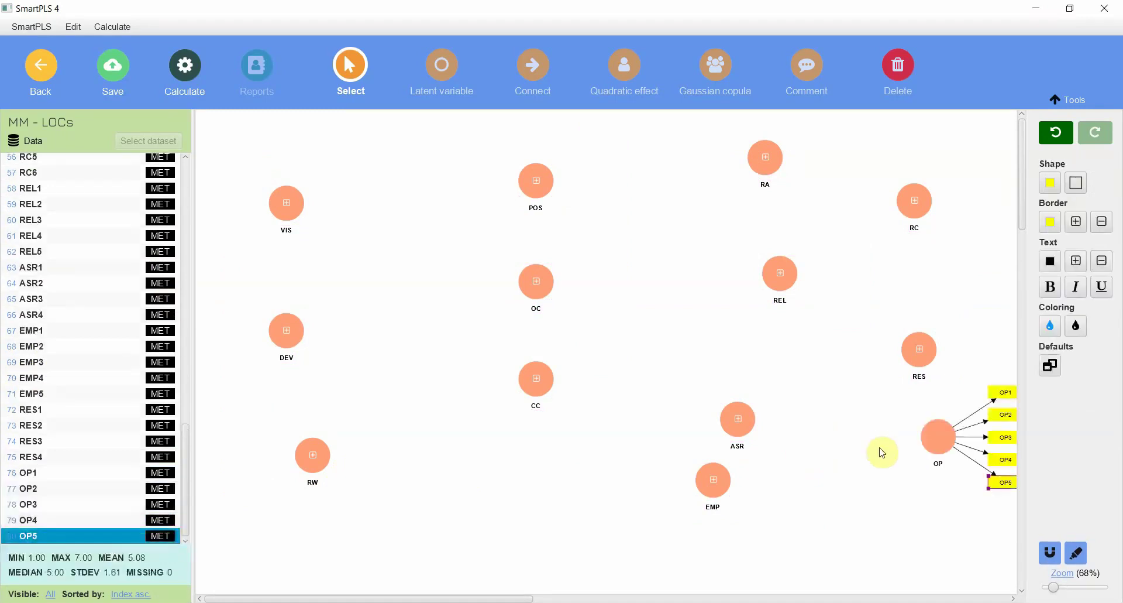
{"action": "left_click_drag", "start_coordinate": [936, 446], "coordinate": [863, 458]}
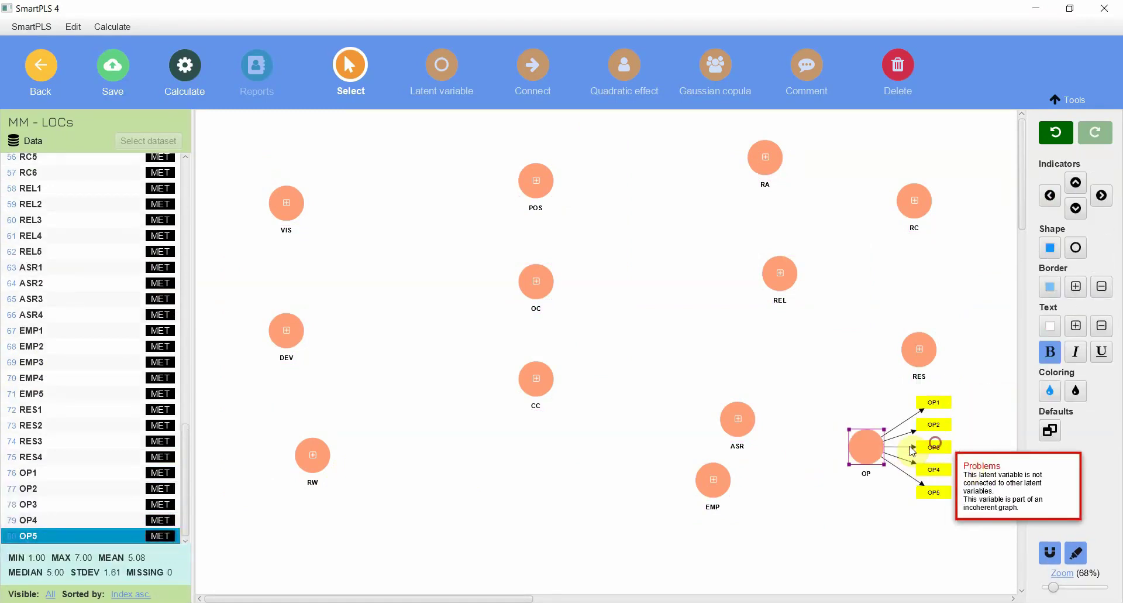
{"action": "left_click", "coordinate": [863, 471]}
{"action": "left_click", "coordinate": [865, 496]}
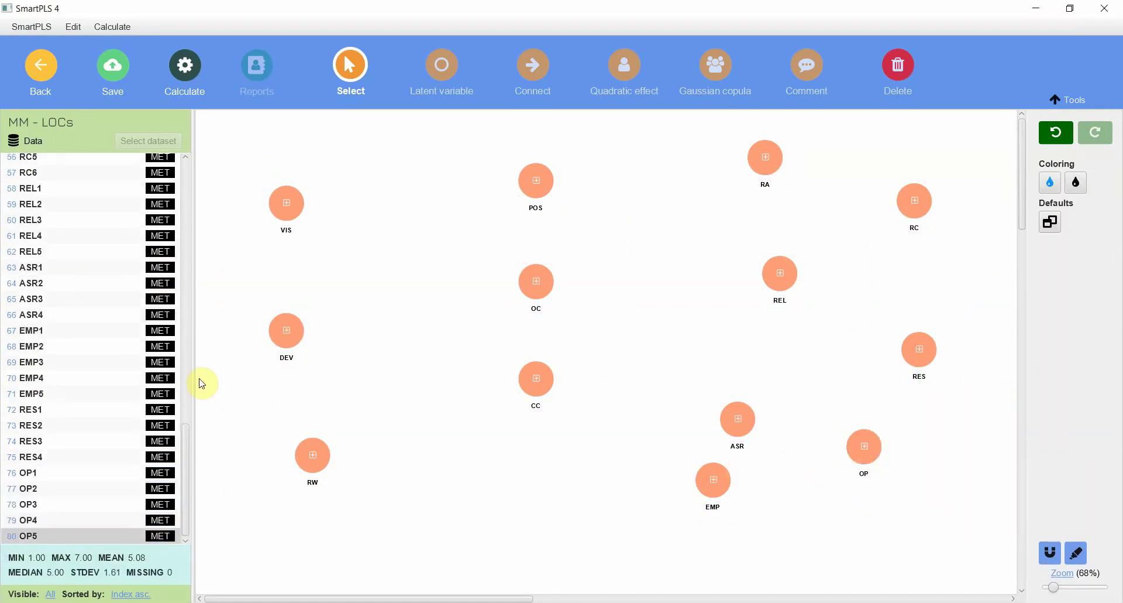
Align VIS, DEV and RW in one evenly spaced column along the canvas's left side
{"action": "left_click_drag", "start_coordinate": [280, 217], "coordinate": [276, 211]}
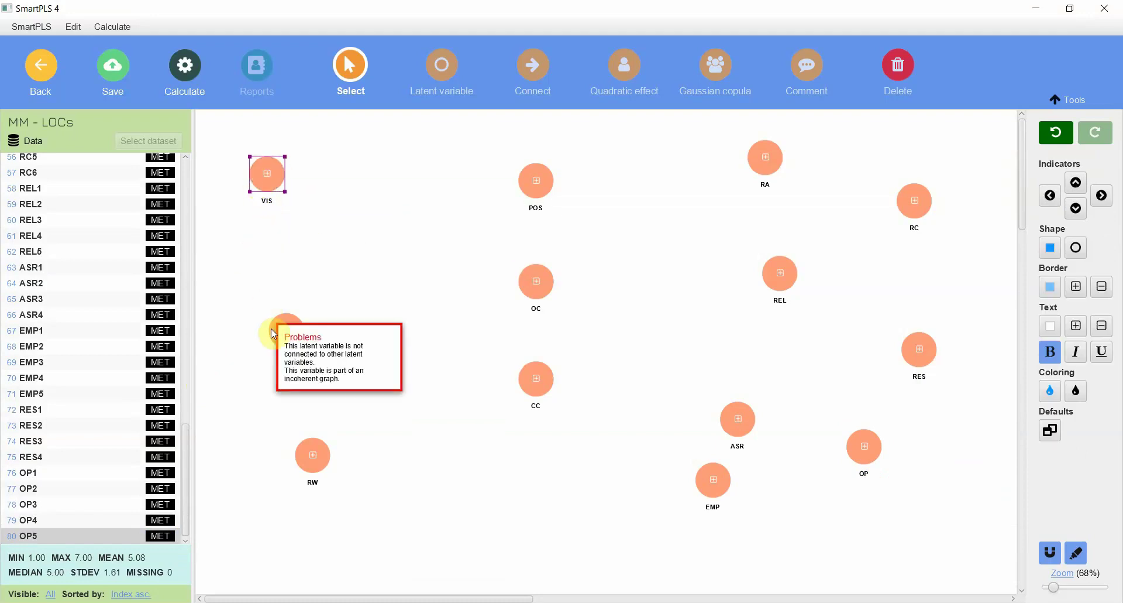
{"action": "left_click_drag", "start_coordinate": [271, 326], "coordinate": [253, 260]}
{"action": "left_click_drag", "start_coordinate": [314, 440], "coordinate": [268, 334]}
Move POS, OC and CC into a tighter column, and place RA and RC side by side level with POS
{"action": "left_click_drag", "start_coordinate": [540, 188], "coordinate": [499, 163]}
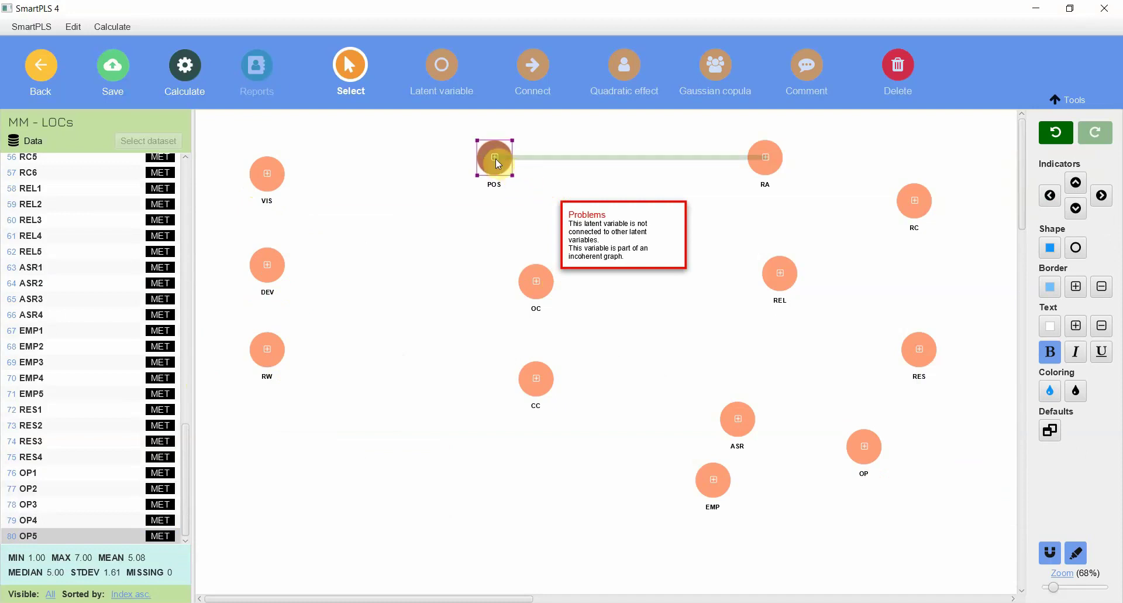
{"action": "left_click_drag", "start_coordinate": [539, 286], "coordinate": [497, 227]}
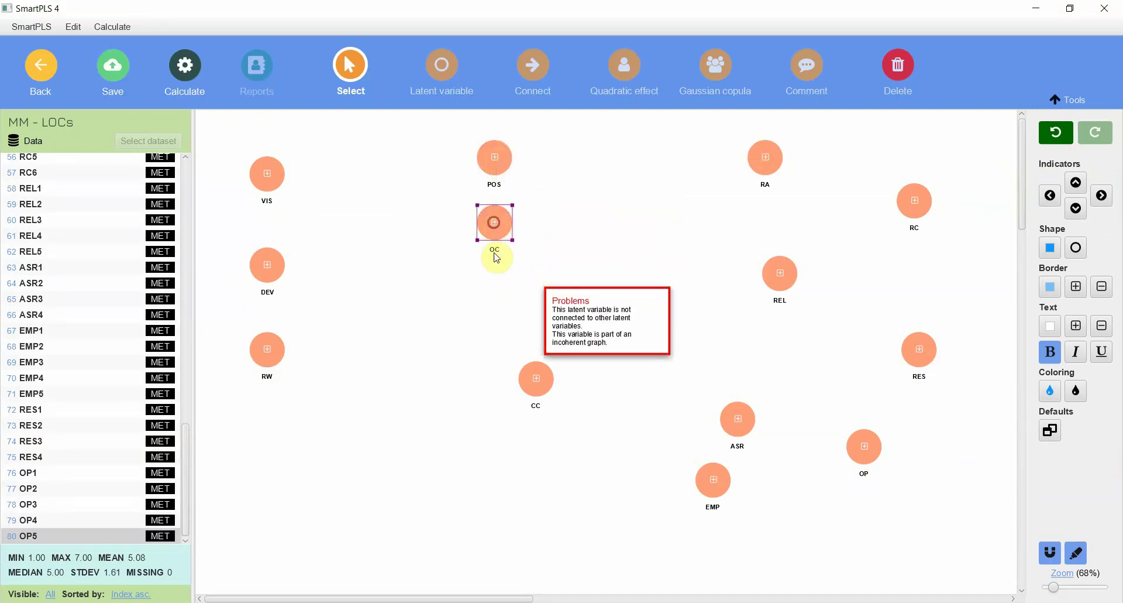
{"action": "left_click_drag", "start_coordinate": [539, 380], "coordinate": [499, 294]}
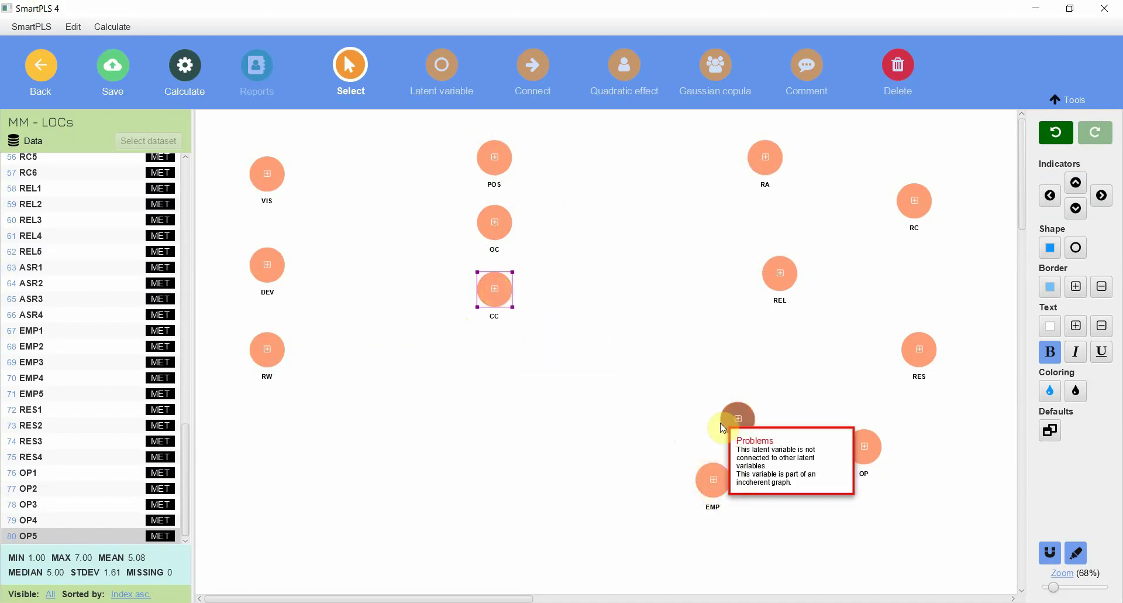
{"action": "left_click_drag", "start_coordinate": [765, 157], "coordinate": [707, 159]}
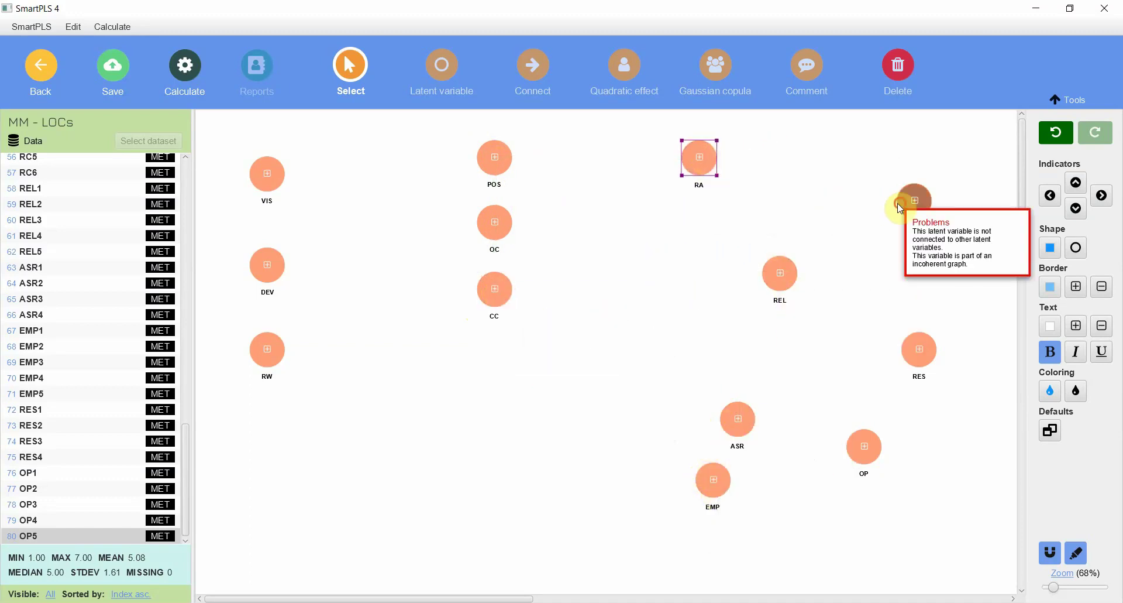
{"action": "left_click_drag", "start_coordinate": [914, 199], "coordinate": [777, 167]}
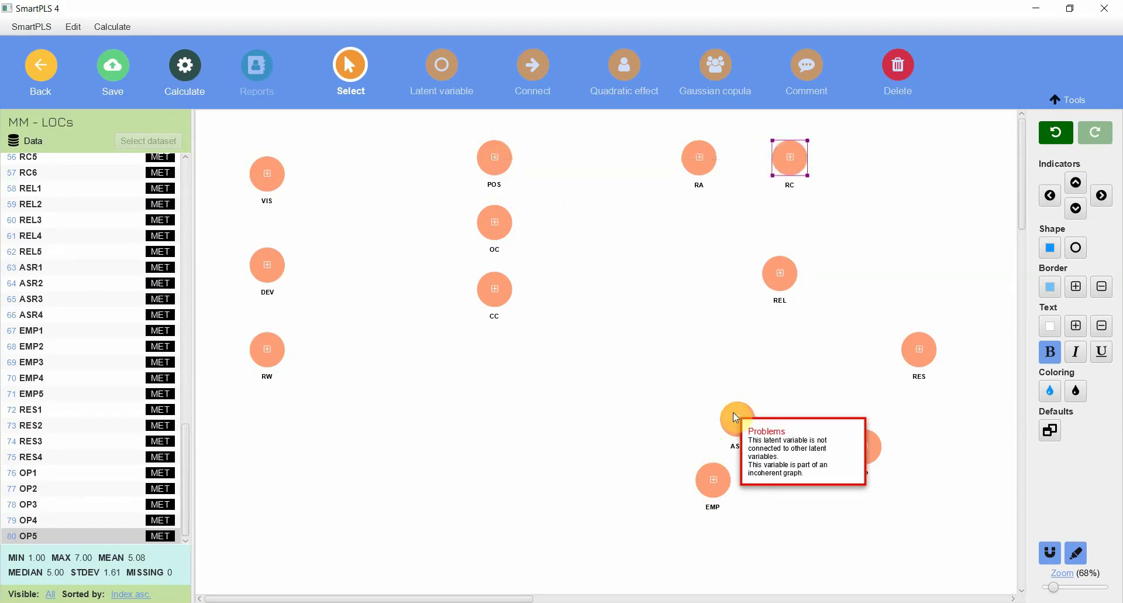
Line up REL, ASR, EMP and RES in a horizontal row below CC, and move OP up to the lower right of RC
{"action": "left_click_drag", "start_coordinate": [777, 277], "coordinate": [437, 403]}
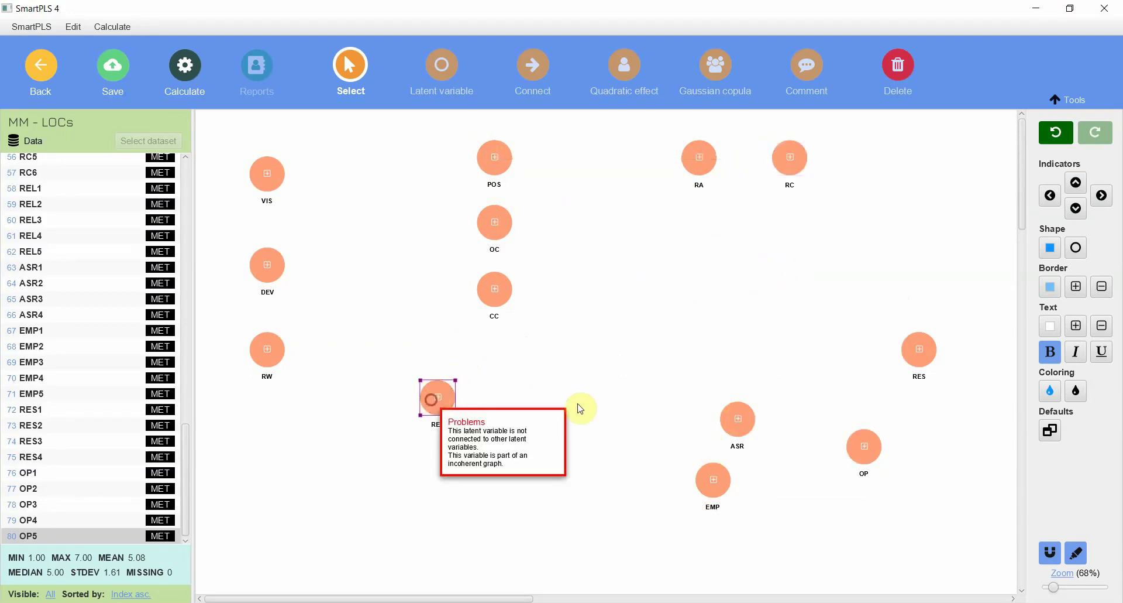
{"action": "left_click_drag", "start_coordinate": [736, 416], "coordinate": [506, 395]}
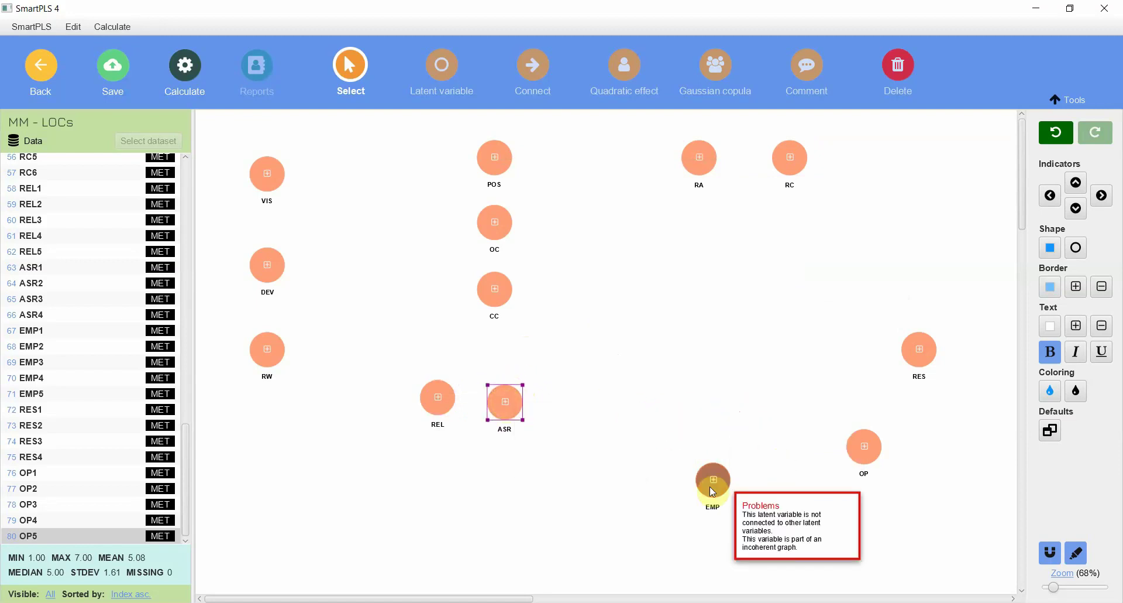
{"action": "left_click_drag", "start_coordinate": [713, 481], "coordinate": [583, 407]}
{"action": "left_click_drag", "start_coordinate": [507, 402], "coordinate": [516, 405]}
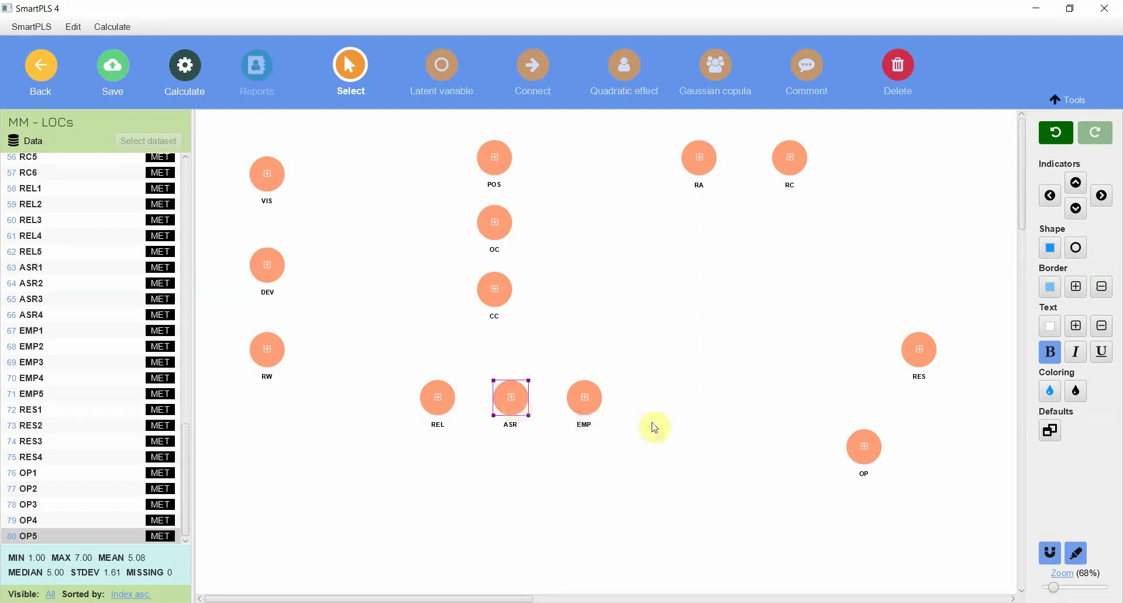
{"action": "left_click_drag", "start_coordinate": [582, 395], "coordinate": [567, 404]}
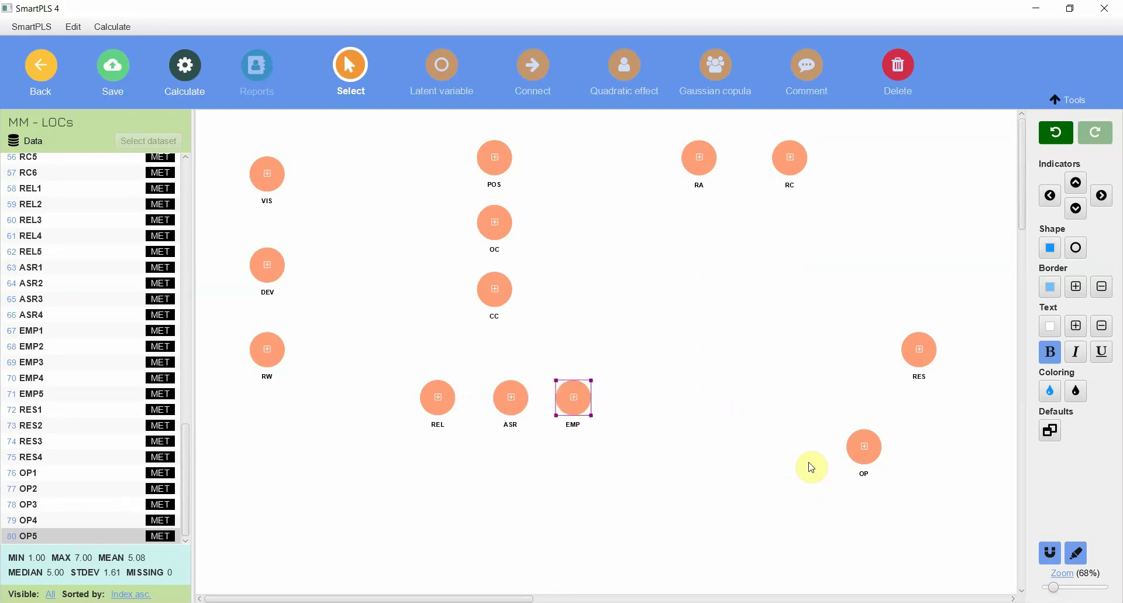
{"action": "left_click_drag", "start_coordinate": [863, 448], "coordinate": [857, 329]}
{"action": "left_click", "coordinate": [923, 358]}
{"action": "left_click_drag", "start_coordinate": [925, 361], "coordinate": [657, 403]}
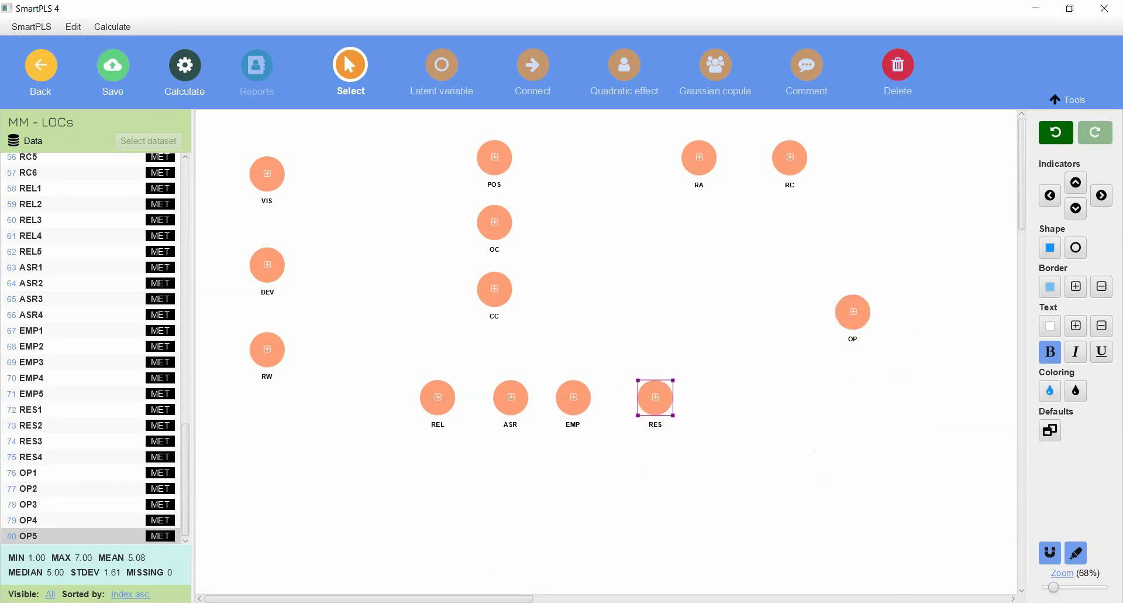
{"action": "left_click_drag", "start_coordinate": [215, 134], "coordinate": [341, 480]}
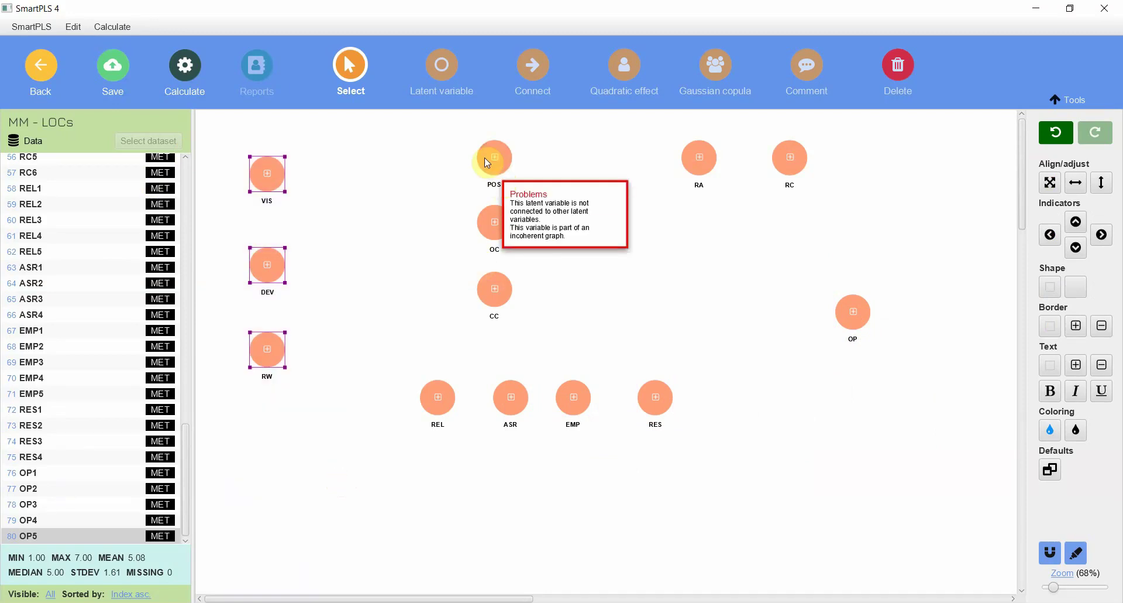
{"action": "left_click_drag", "start_coordinate": [377, 119], "coordinate": [677, 477]}
{"action": "left_click", "coordinate": [778, 471]}
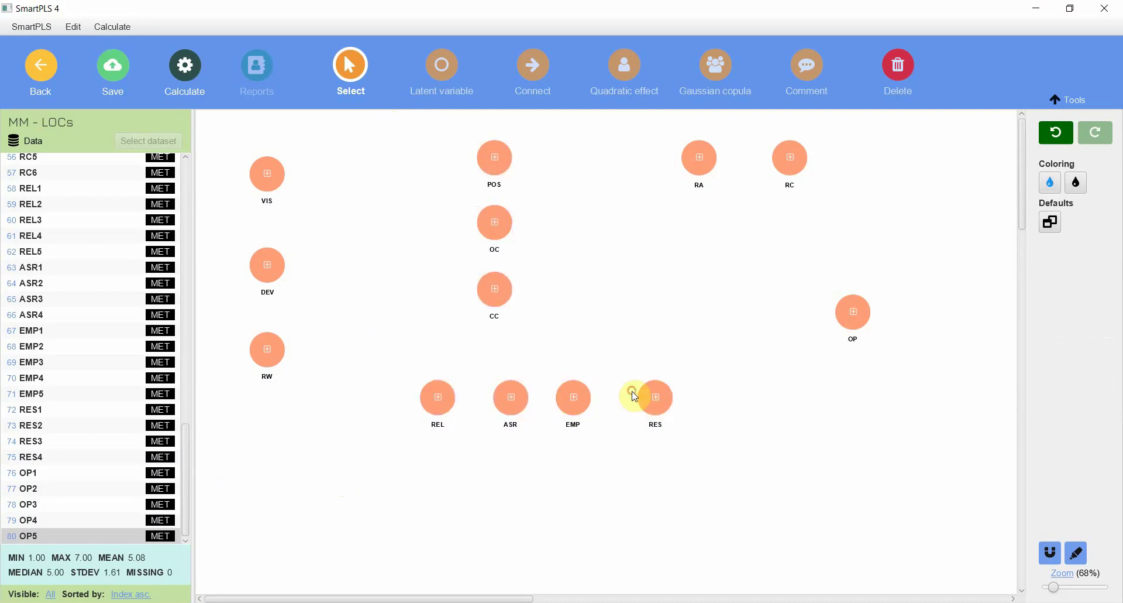
Move RES slightly closer to EMP and check the layout against the example model slide in PowerPoint
{"action": "mouse_move", "coordinate": [630, 399]}
{"action": "left_mouse_down"}
{"action": "mouse_move", "coordinate": [649, 390]}
{"action": "mouse_move", "coordinate": [636, 395]}
{"action": "left_mouse_up"}
{"action": "left_click_drag", "start_coordinate": [662, 121], "coordinate": [878, 216]}
{"action": "left_click", "coordinate": [794, 252]}
{"action": "left_click_drag", "start_coordinate": [793, 252], "coordinate": [907, 406]}
{"action": "left_click", "coordinate": [887, 451]}
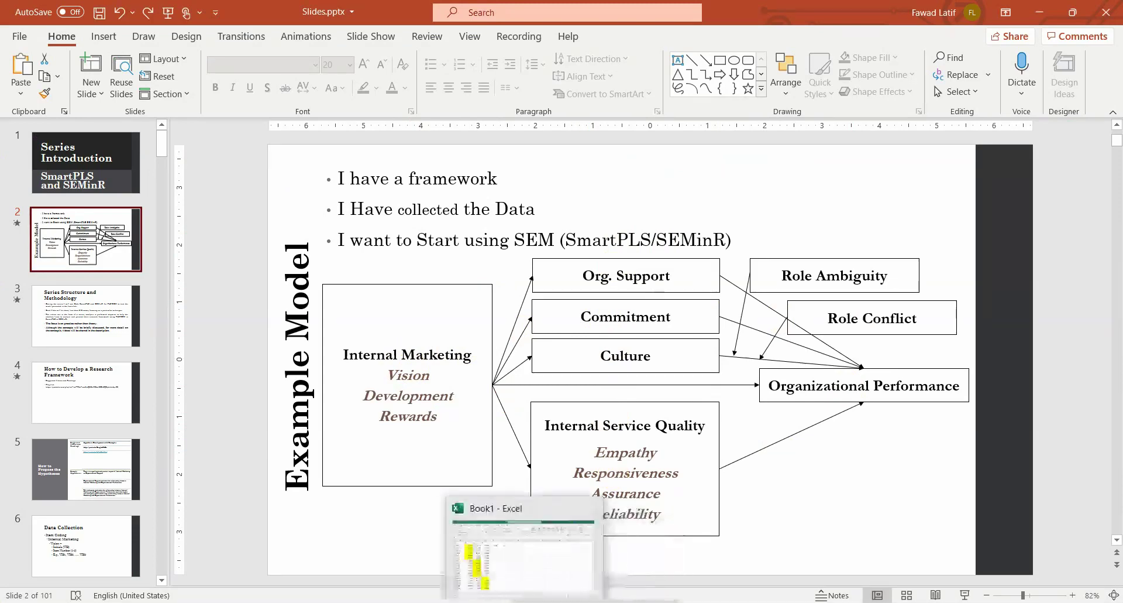
{"action": "left_click", "coordinate": [539, 540]}
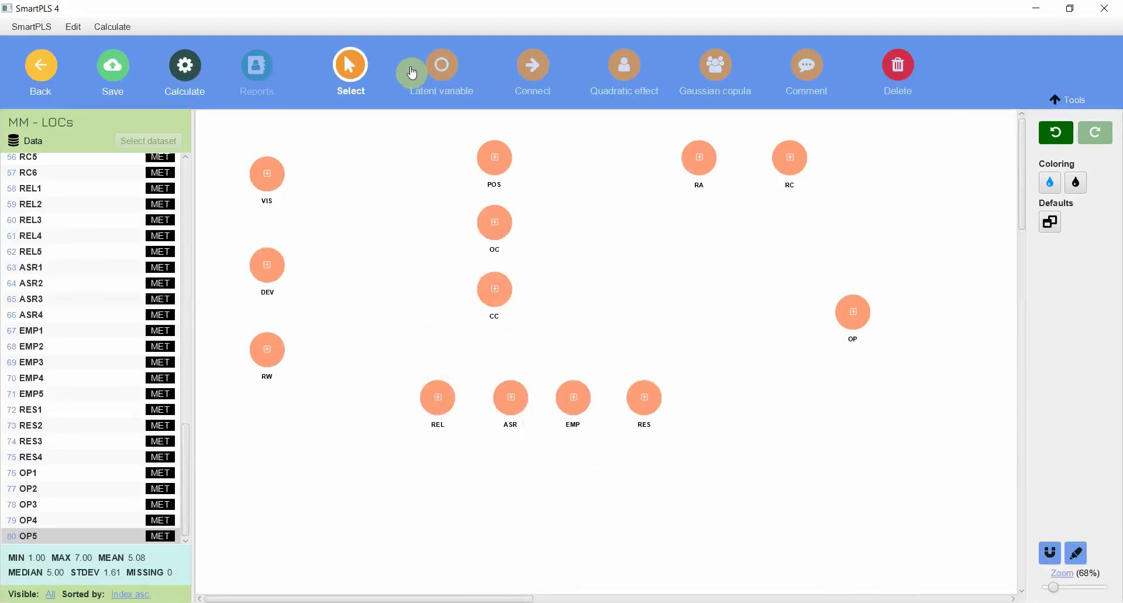
Connect VIS with paths to POS, OC and CC
{"action": "left_click", "coordinate": [533, 67]}
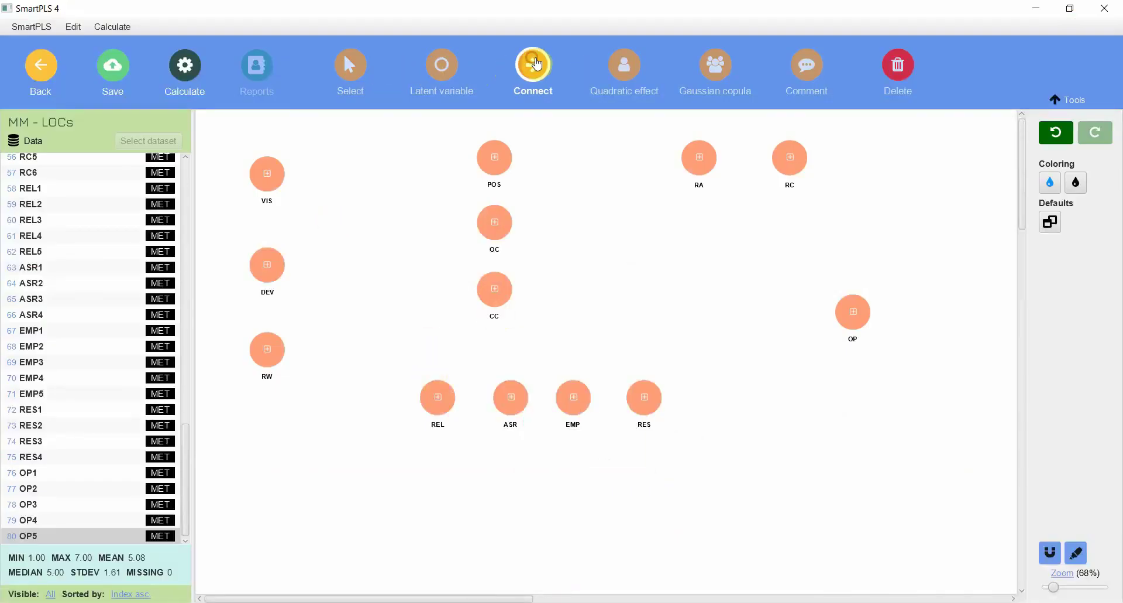
{"action": "left_click", "coordinate": [267, 172]}
{"action": "left_click", "coordinate": [494, 157]}
{"action": "left_click", "coordinate": [268, 173]}
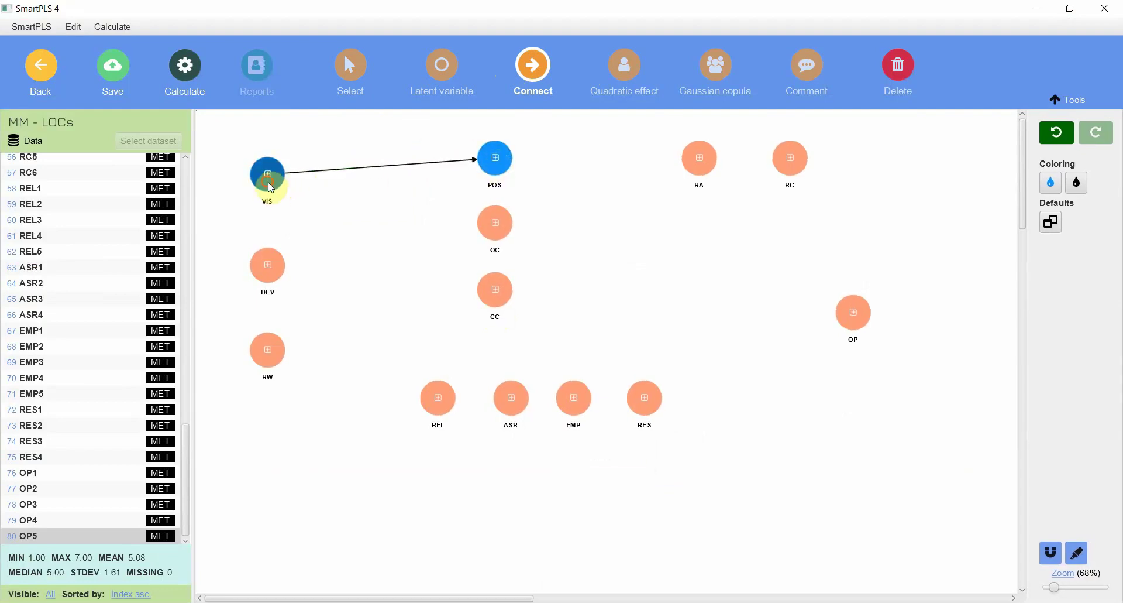
{"action": "left_click", "coordinate": [496, 224]}
{"action": "left_click", "coordinate": [266, 172]}
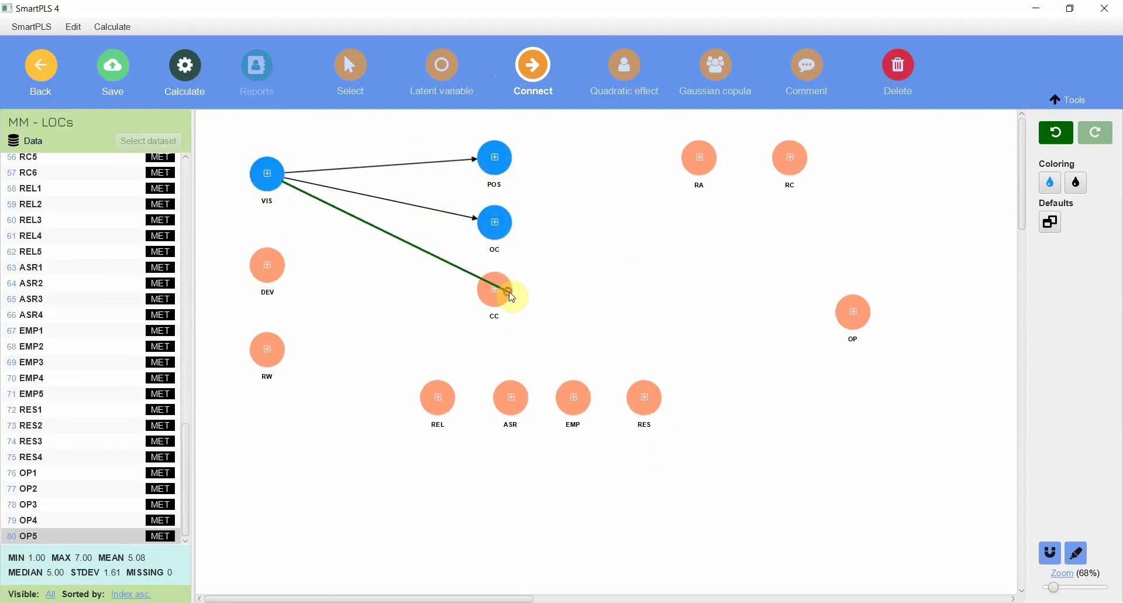
{"action": "left_click", "coordinate": [505, 292]}
Connect VIS to REL, ASR, EMP and RES, and connect DEV and RW to POS, OC, CC, REL, ASR, EMP and RES
{"action": "left_click", "coordinate": [264, 171]}
{"action": "left_click", "coordinate": [438, 396]}
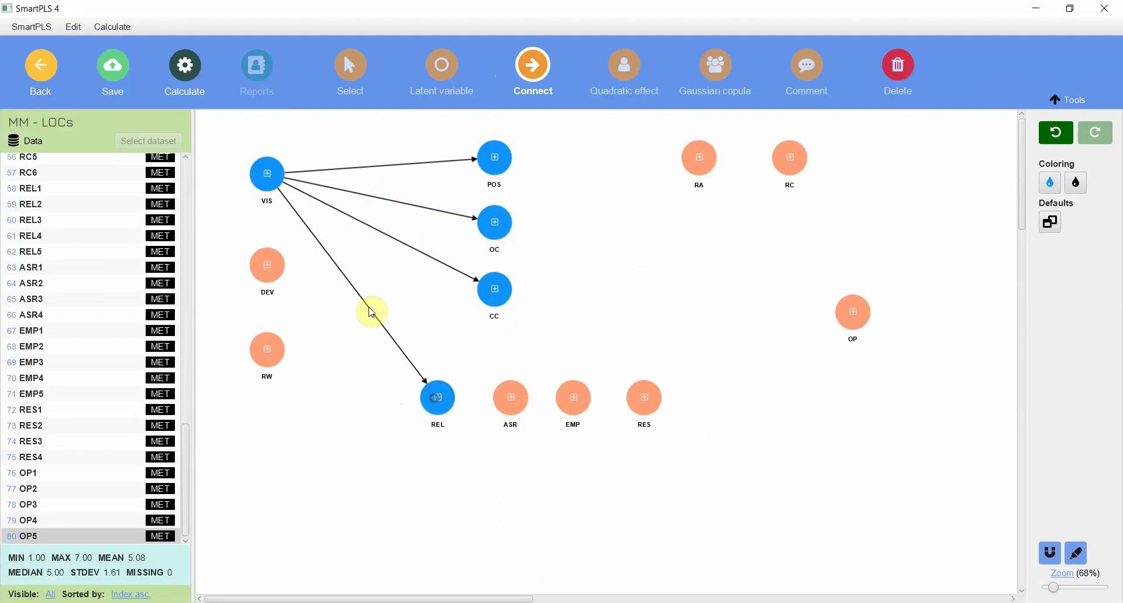
{"action": "left_click", "coordinate": [279, 188]}
{"action": "left_click", "coordinate": [512, 397]}
{"action": "left_click", "coordinate": [268, 175]}
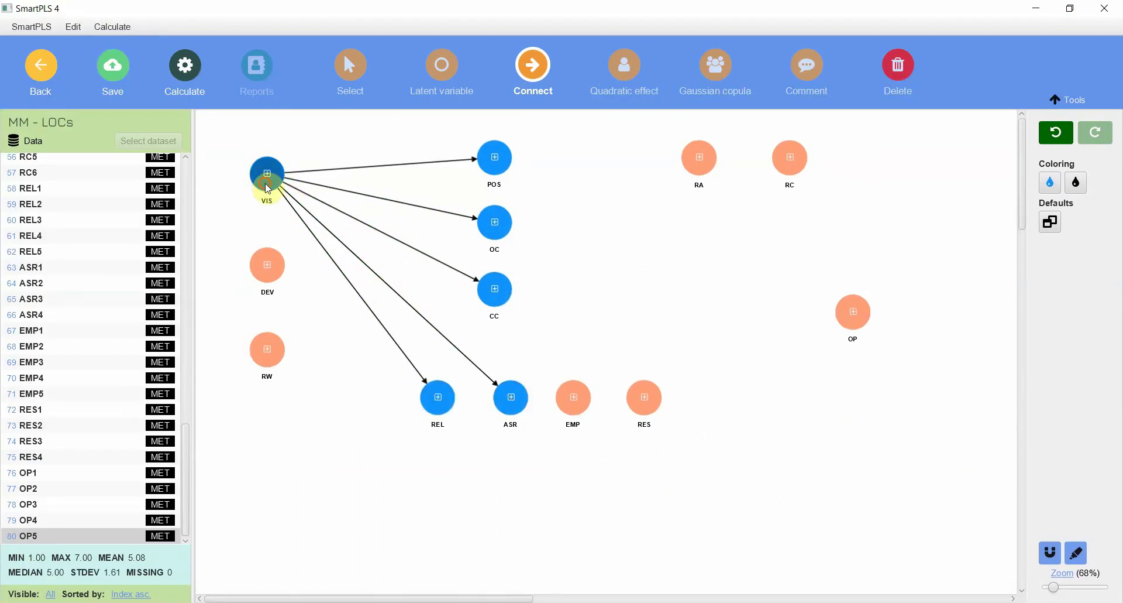
{"action": "left_click", "coordinate": [574, 395]}
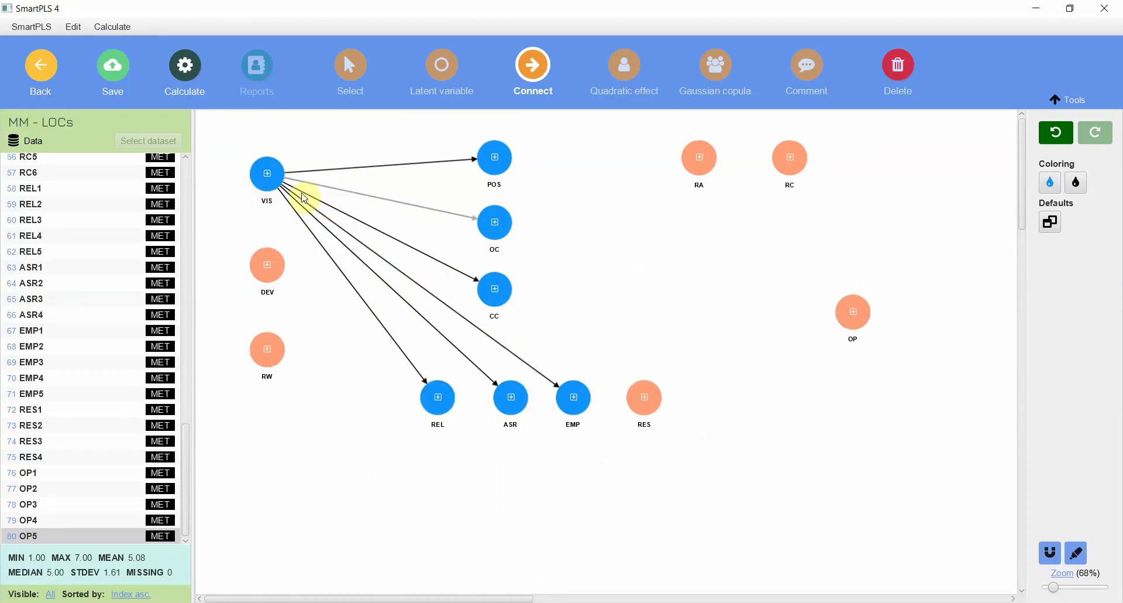
{"action": "left_click", "coordinate": [272, 171]}
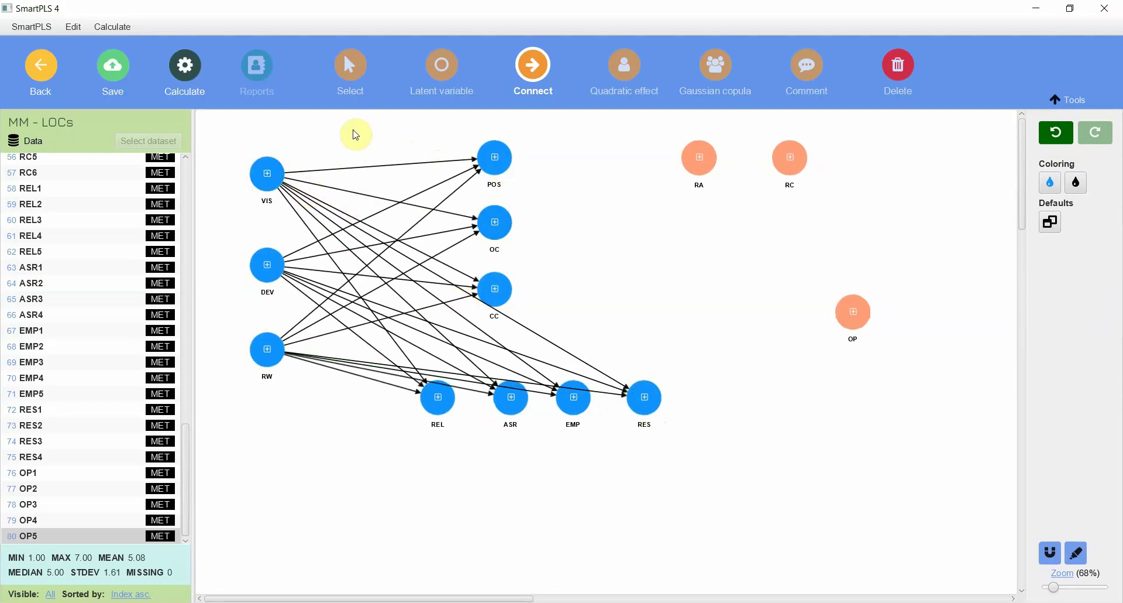
Move POS, OC, CC, REL, ASR, EMP and RES together a little lower on the canvas
{"action": "left_click", "coordinate": [353, 64]}
{"action": "left_click_drag", "start_coordinate": [346, 121], "coordinate": [672, 478]}
{"action": "left_click_drag", "start_coordinate": [645, 397], "coordinate": [642, 456]}
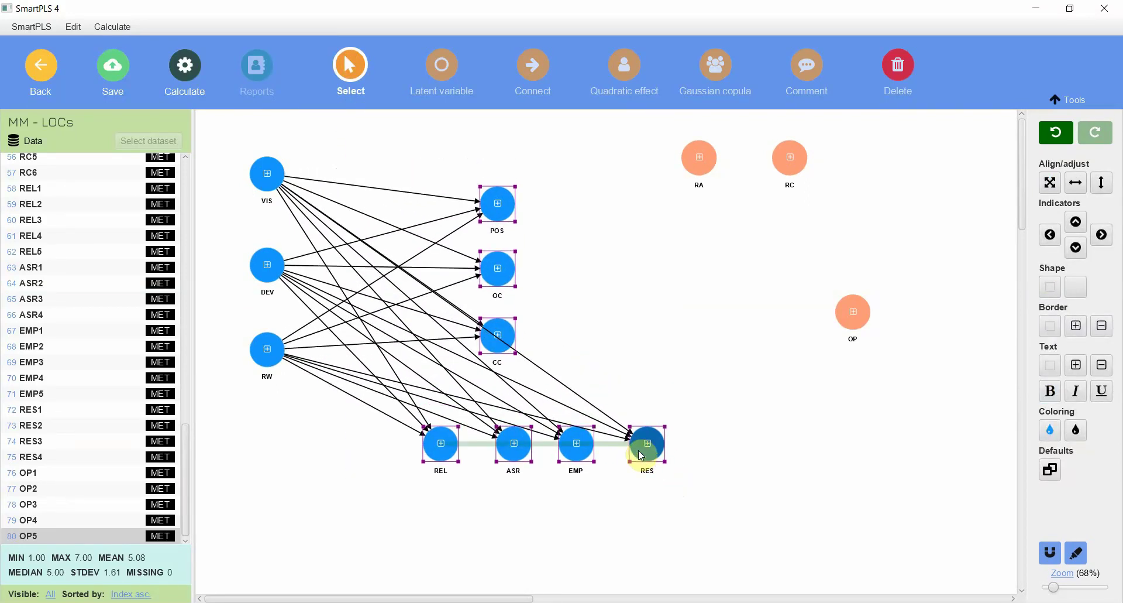
{"action": "left_click", "coordinate": [453, 170]}
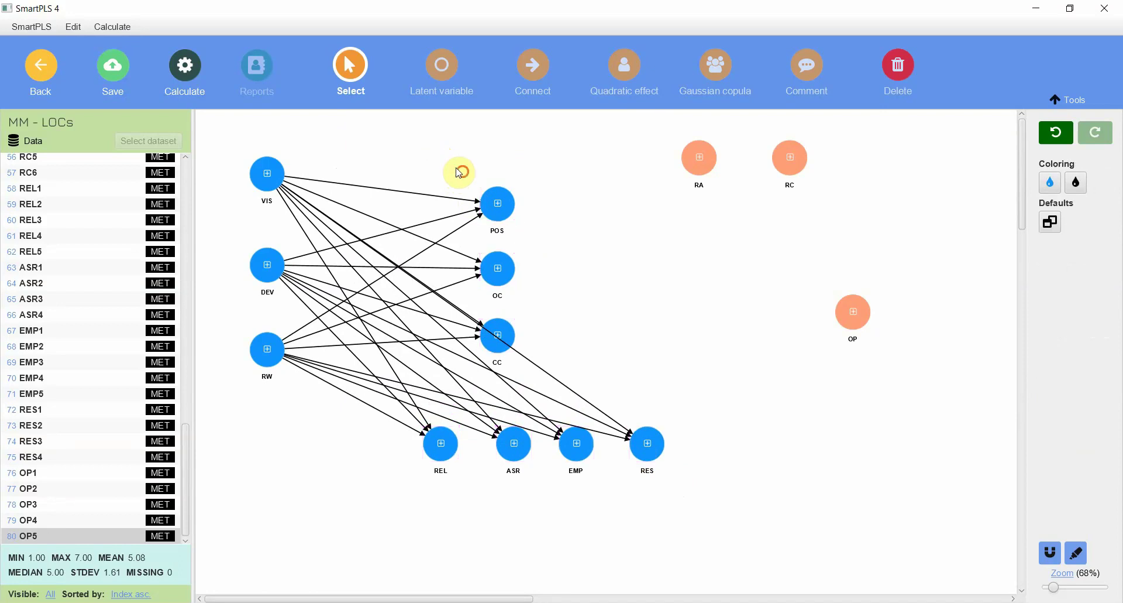
Move POS, OC and CC together upward, widening the gap to the row of REL, ASR, EMP and RES
{"action": "left_click", "coordinate": [498, 230]}
{"action": "left_click_drag", "start_coordinate": [453, 175], "coordinate": [550, 375]}
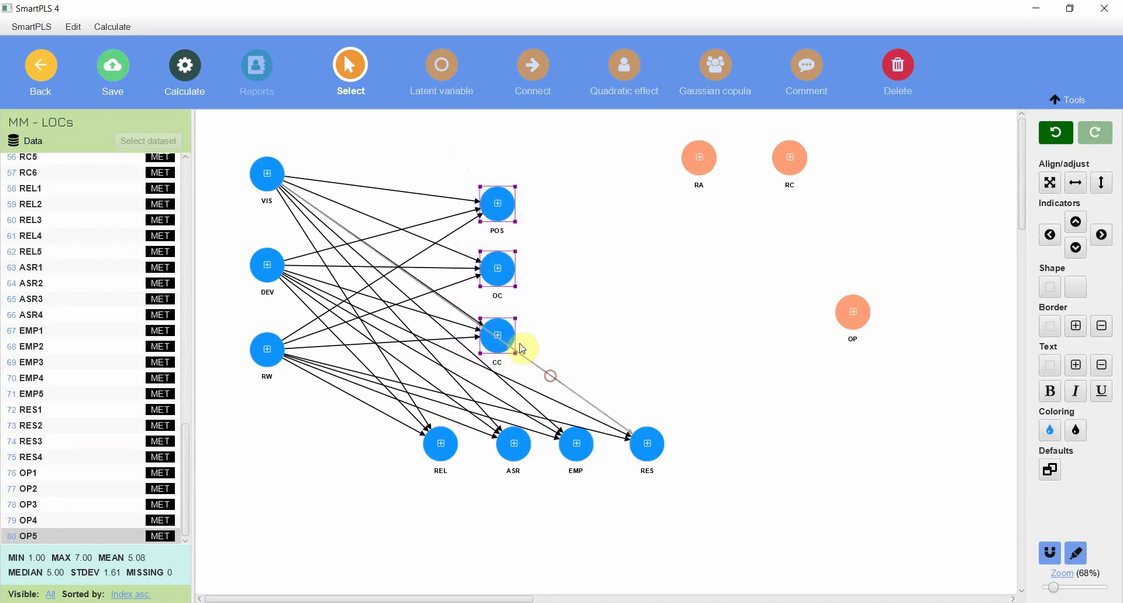
{"action": "left_click", "coordinate": [502, 341]}
{"action": "left_click", "coordinate": [444, 141]}
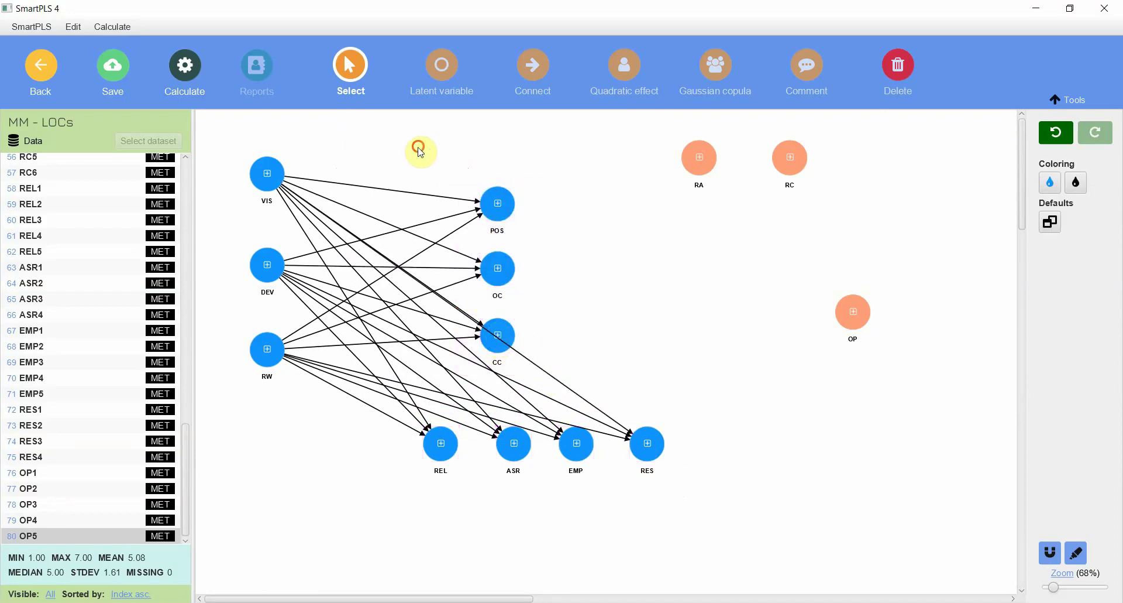
{"action": "left_click_drag", "start_coordinate": [416, 146], "coordinate": [584, 379]}
{"action": "left_click_drag", "start_coordinate": [516, 335], "coordinate": [516, 275]}
{"action": "left_click", "coordinate": [597, 334]}
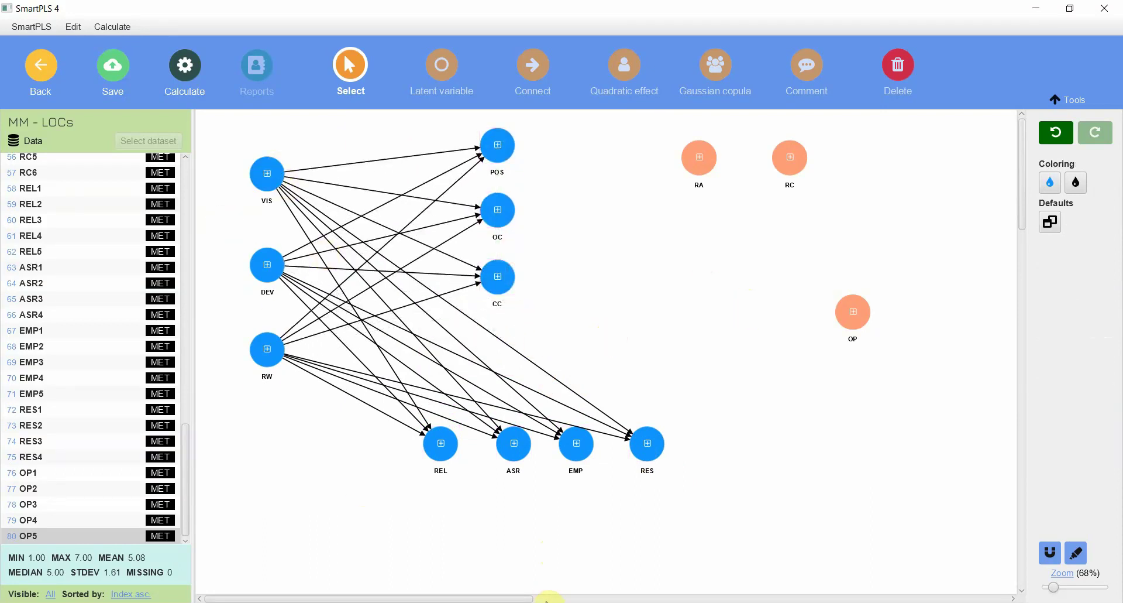
Shift OP slightly to the left and connect VIS, DEV and RW to it
{"action": "left_click_drag", "start_coordinate": [852, 317], "coordinate": [821, 329]}
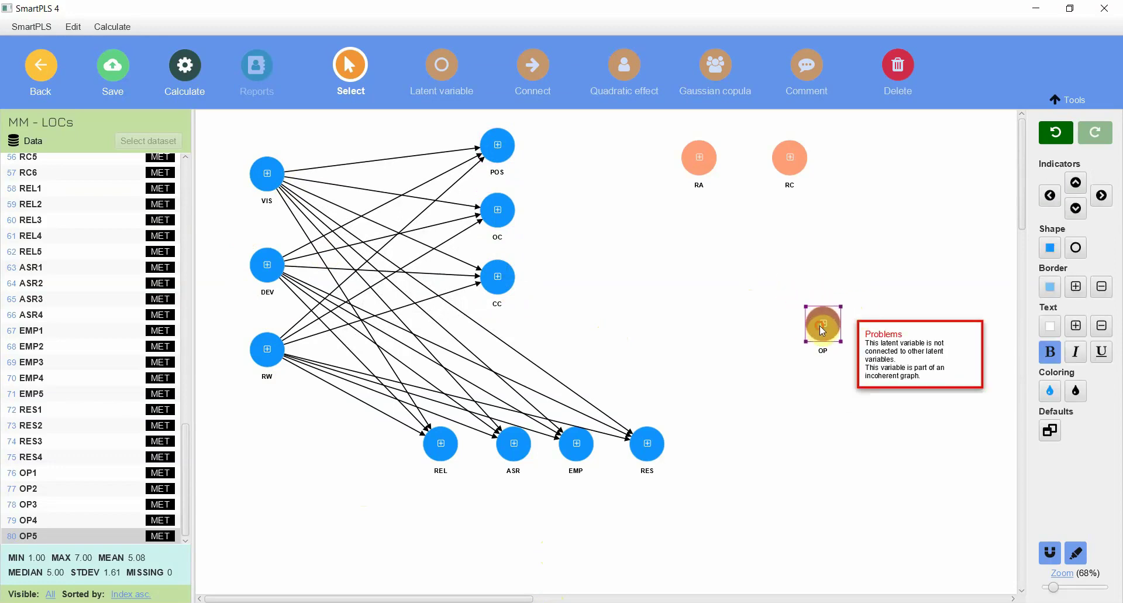
{"action": "left_click", "coordinate": [541, 73]}
{"action": "left_click_drag", "start_coordinate": [260, 179], "coordinate": [822, 322]}
{"action": "left_click_drag", "start_coordinate": [266, 271], "coordinate": [822, 322]}
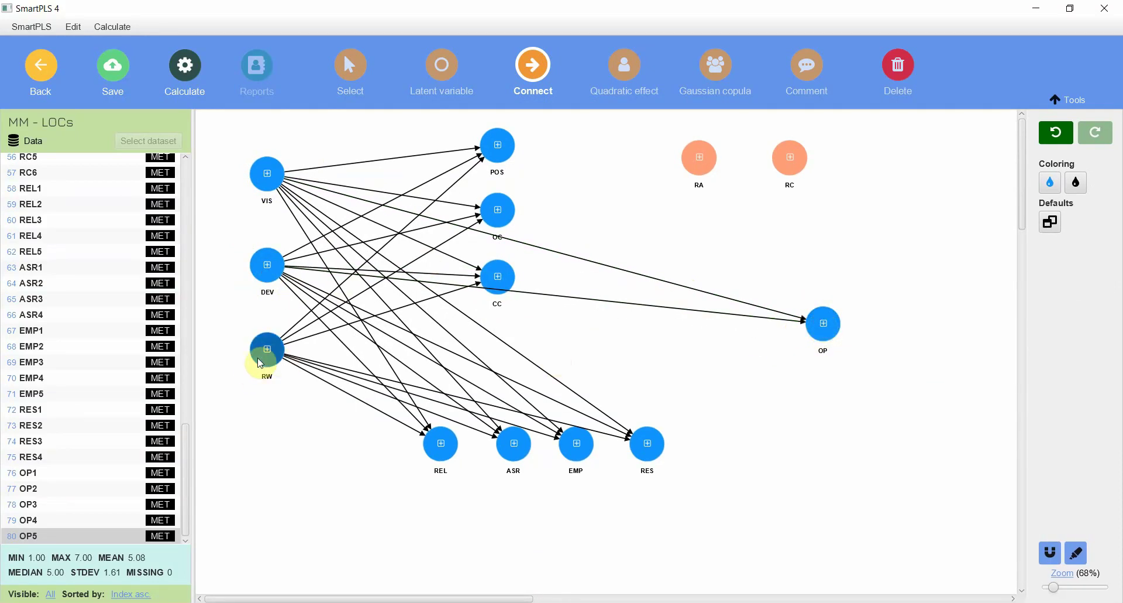
{"action": "left_click_drag", "start_coordinate": [260, 363], "coordinate": [824, 324]}
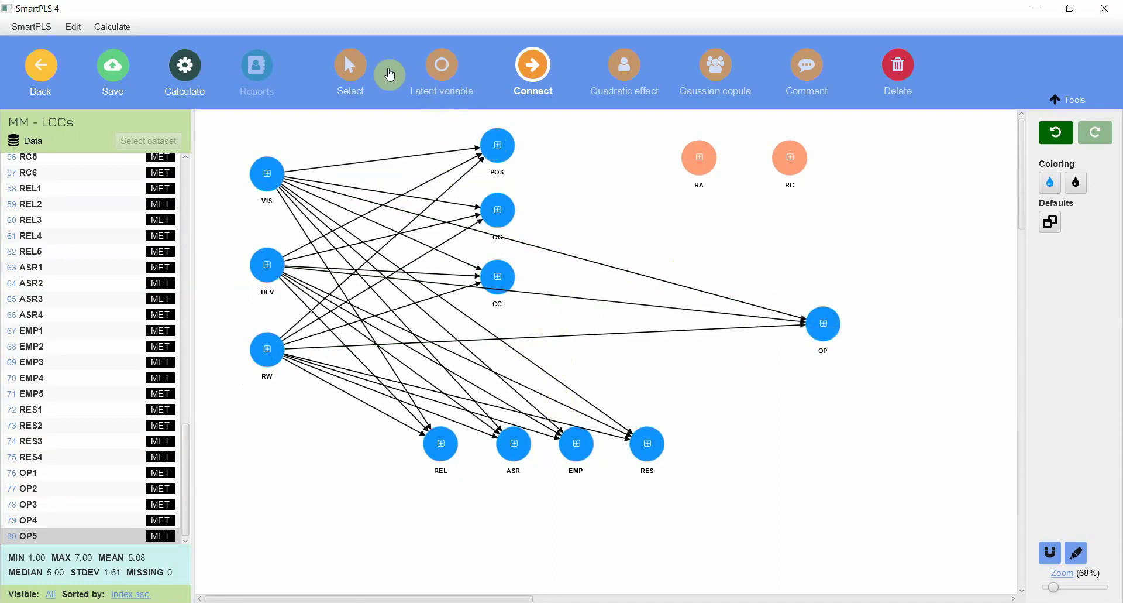
Rearrange POS, OC and CC from a column into a horizontal row along the top of the model
{"action": "left_click", "coordinate": [359, 59]}
{"action": "left_click_drag", "start_coordinate": [497, 146], "coordinate": [412, 150]}
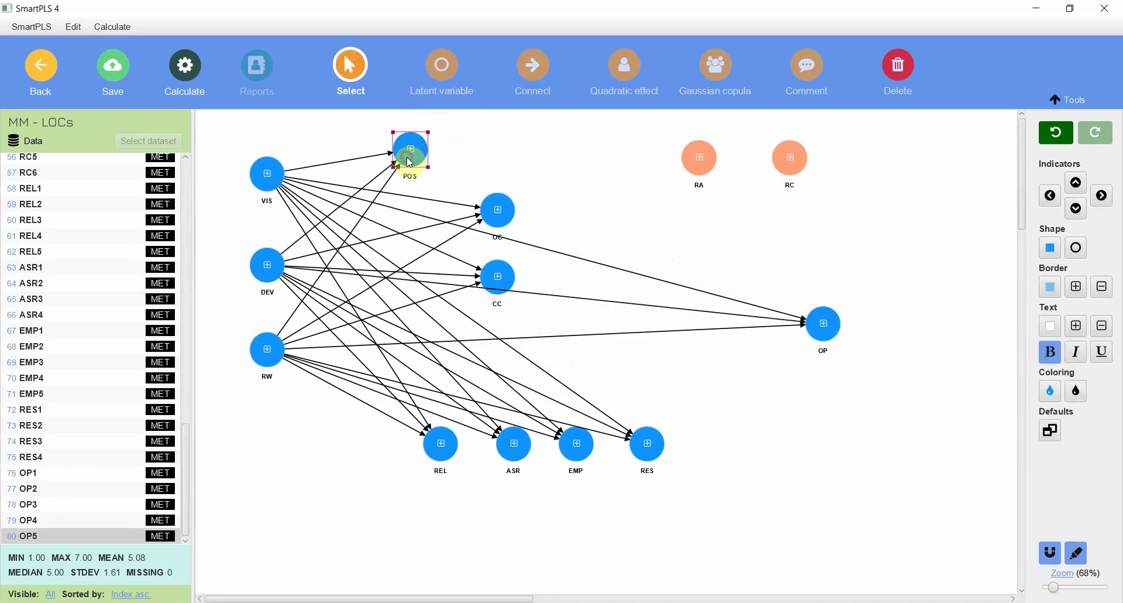
{"action": "left_click_drag", "start_coordinate": [508, 219], "coordinate": [508, 156]}
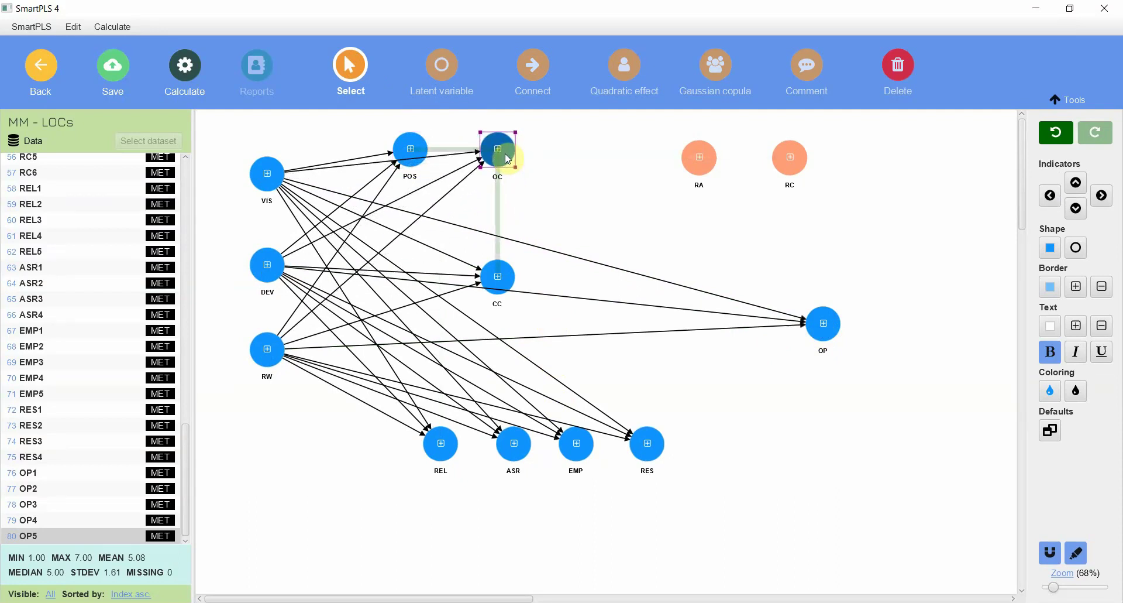
{"action": "left_click_drag", "start_coordinate": [500, 279], "coordinate": [578, 157]}
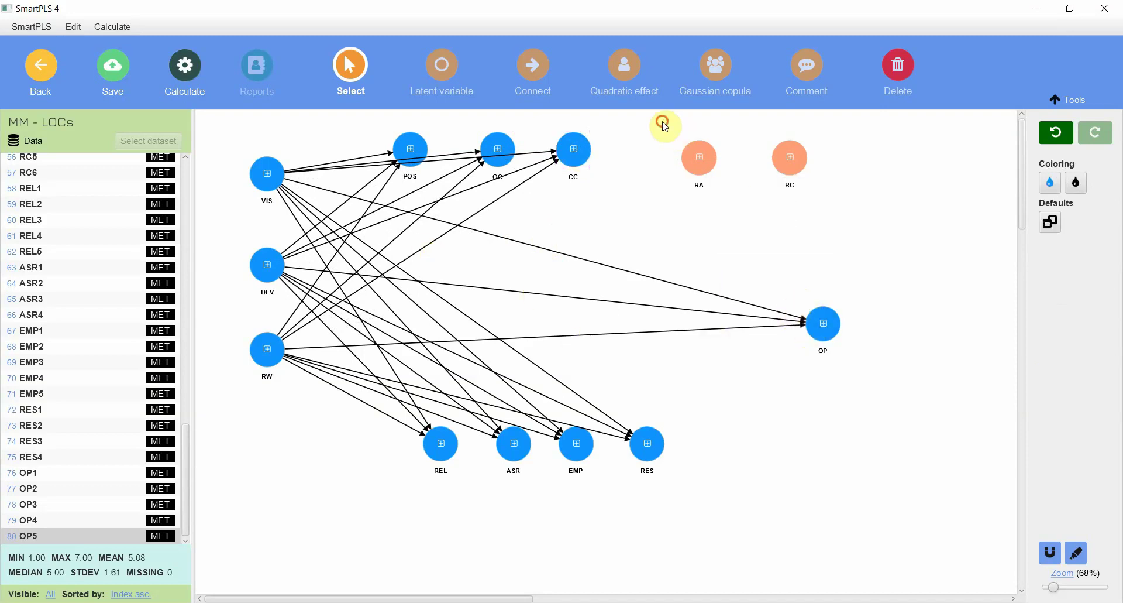
Connect the role constructs RC and RA to OP
{"action": "left_click_drag", "start_coordinate": [660, 117], "coordinate": [942, 250]}
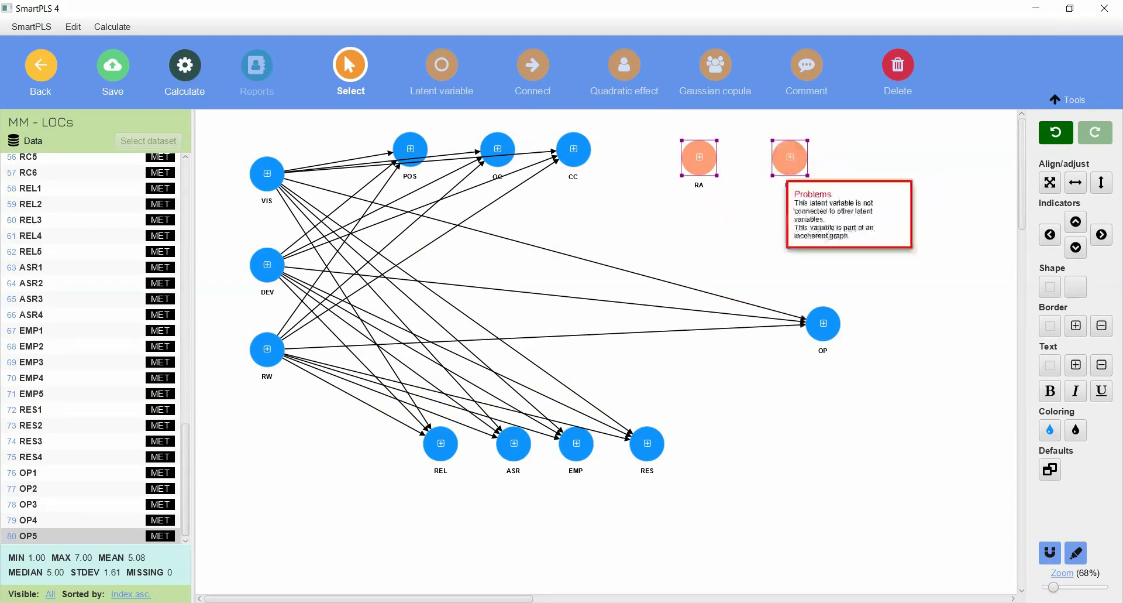
{"action": "left_click", "coordinate": [769, 216]}
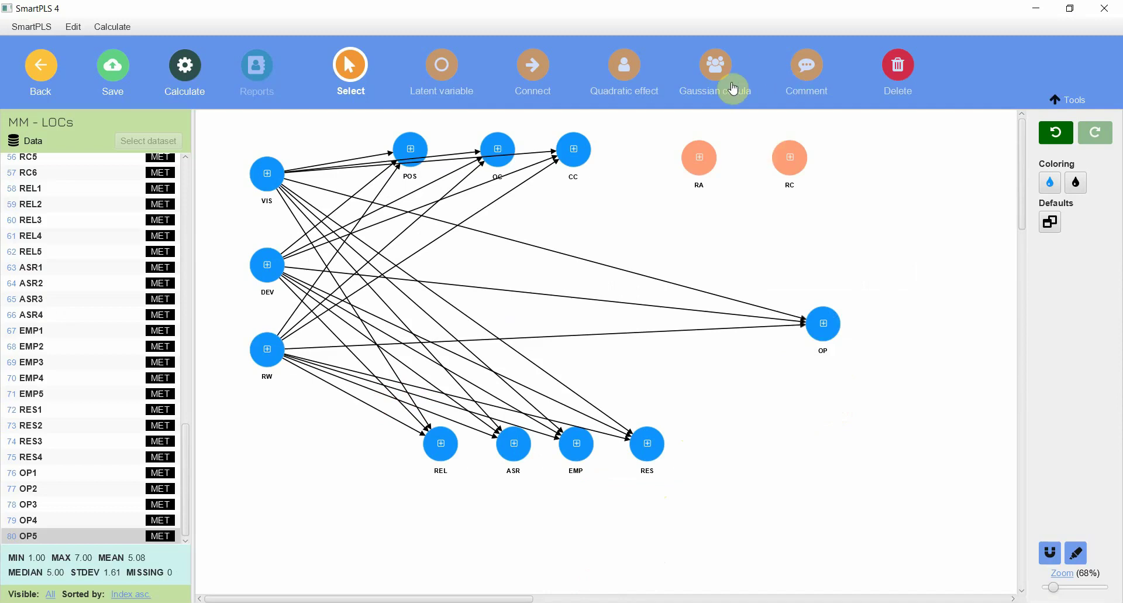
{"action": "left_click", "coordinate": [544, 82]}
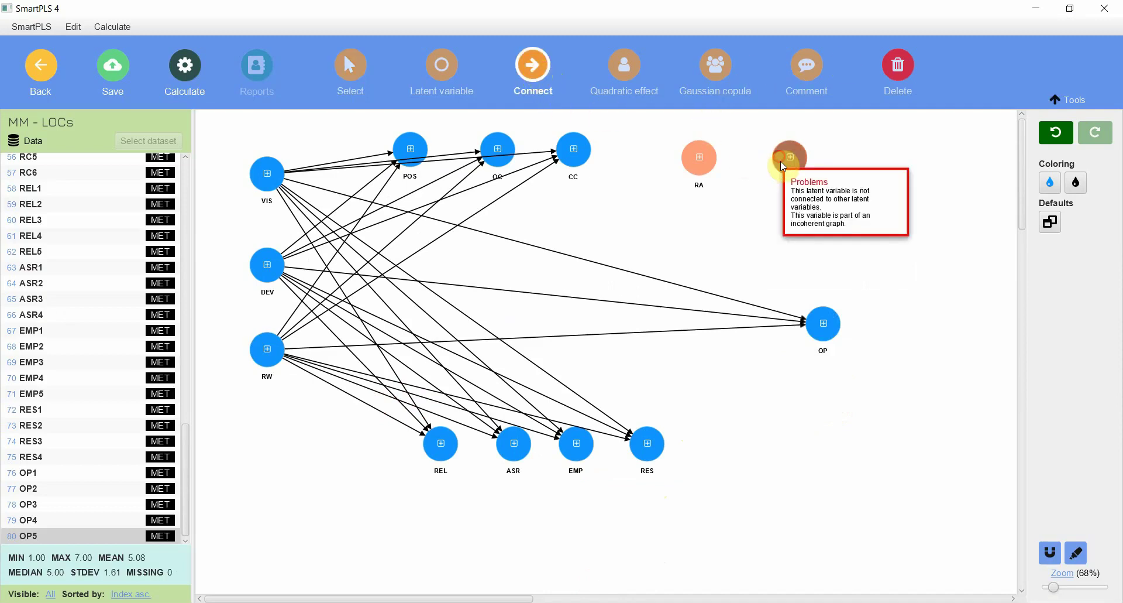
{"action": "left_click_drag", "start_coordinate": [790, 157], "coordinate": [824, 323]}
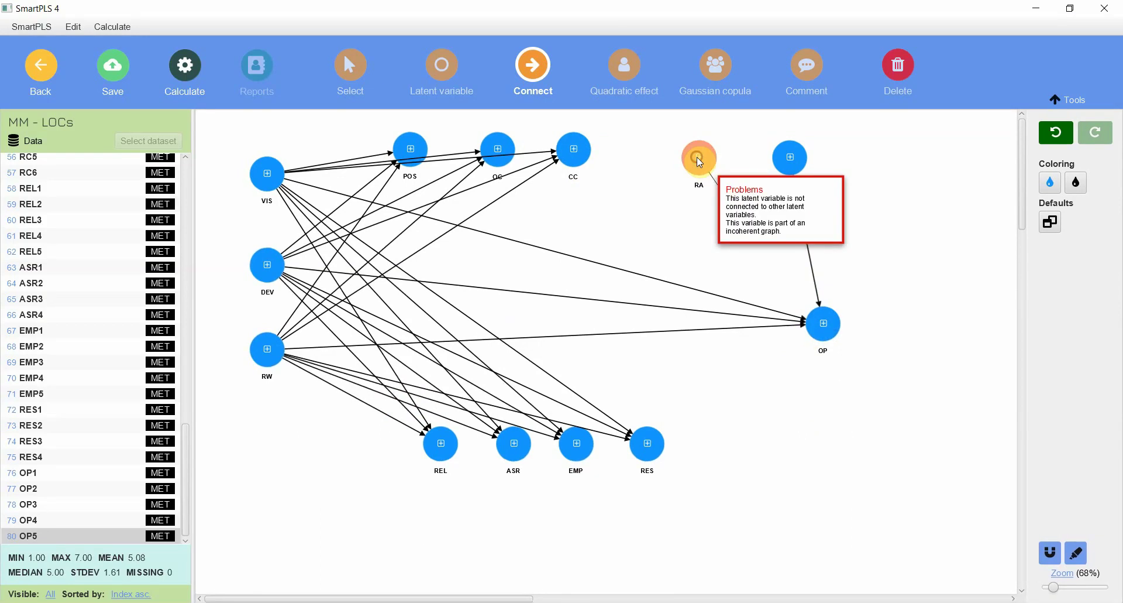
{"action": "left_click_drag", "start_coordinate": [698, 156], "coordinate": [818, 325]}
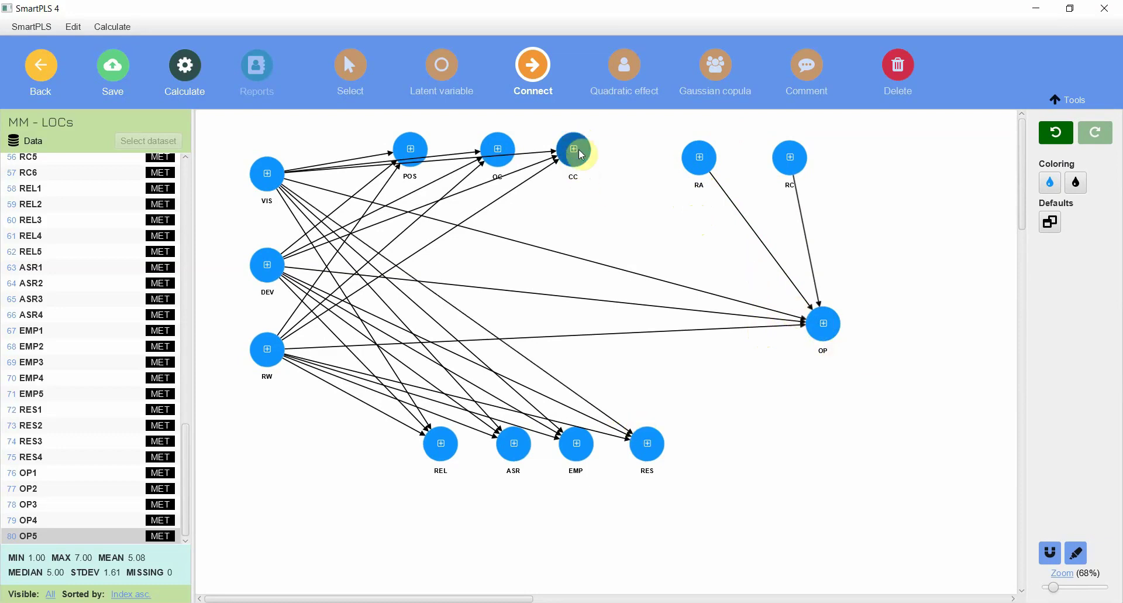
Connect CC, OC and POS to OP
{"action": "left_click_drag", "start_coordinate": [582, 155], "coordinate": [824, 323]}
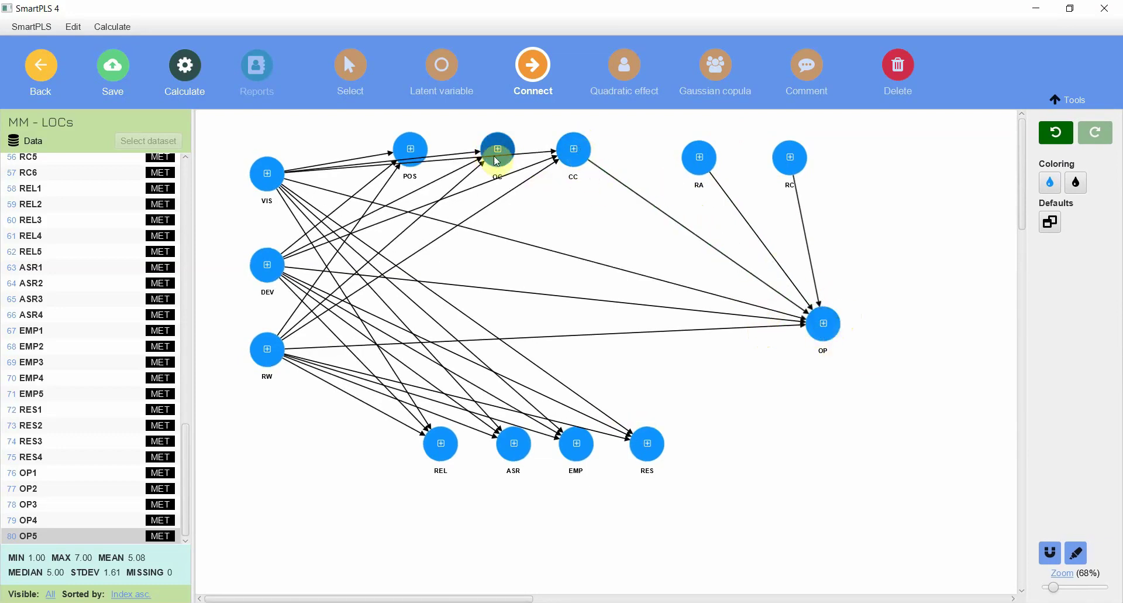
{"action": "left_click_drag", "start_coordinate": [498, 161], "coordinate": [825, 323]}
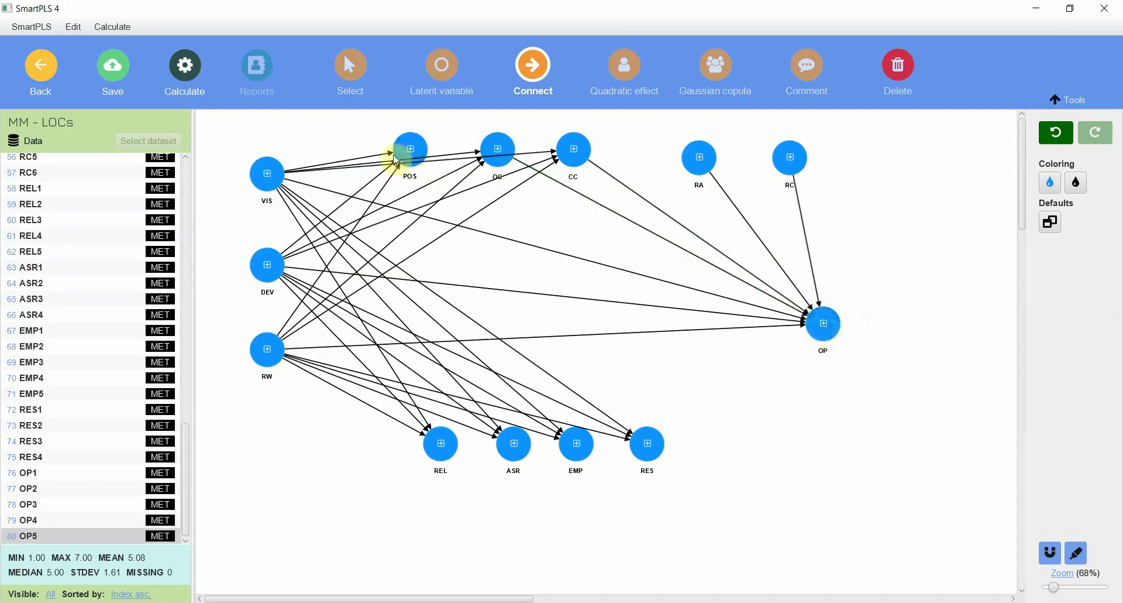
{"action": "left_click_drag", "start_coordinate": [396, 159], "coordinate": [822, 333]}
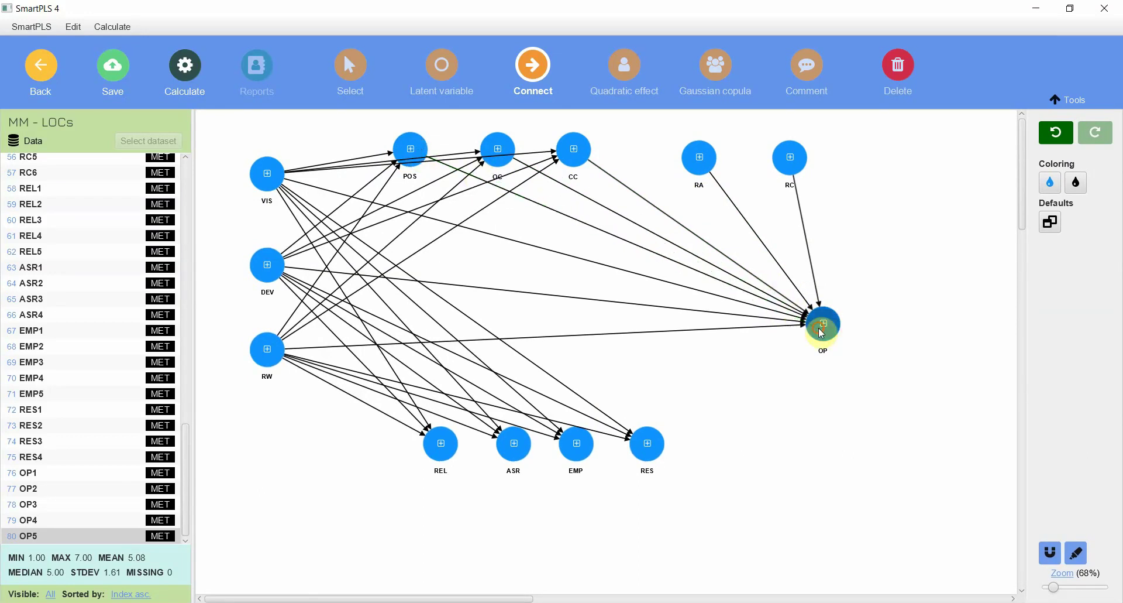
Connect RES, EMP, ASR and REL to OP
{"action": "left_click_drag", "start_coordinate": [643, 447], "coordinate": [821, 331]}
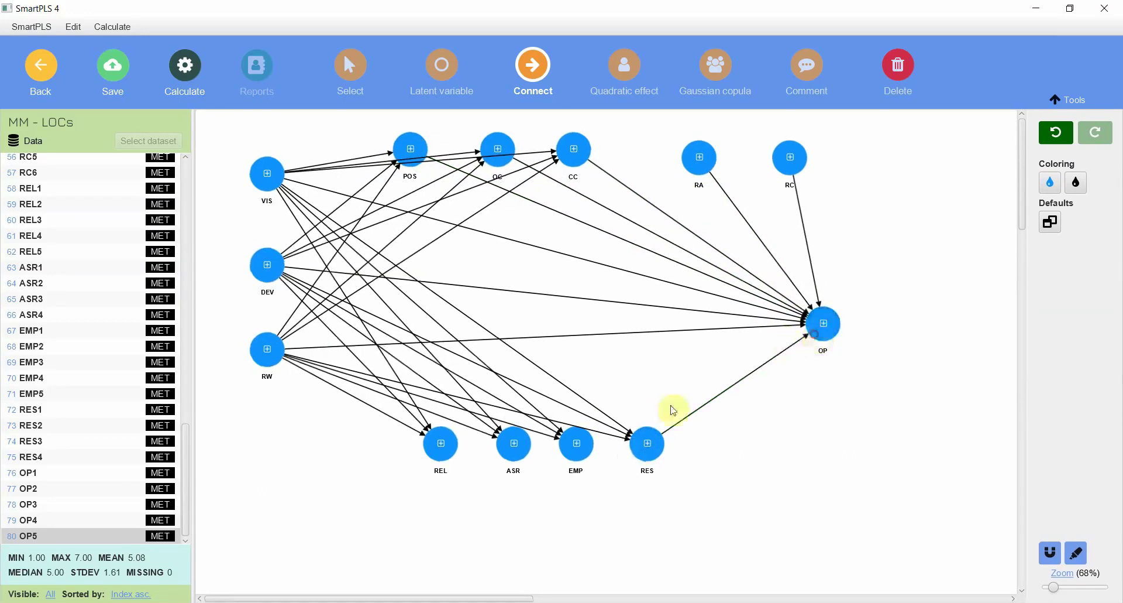
{"action": "left_click_drag", "start_coordinate": [577, 445], "coordinate": [822, 324]}
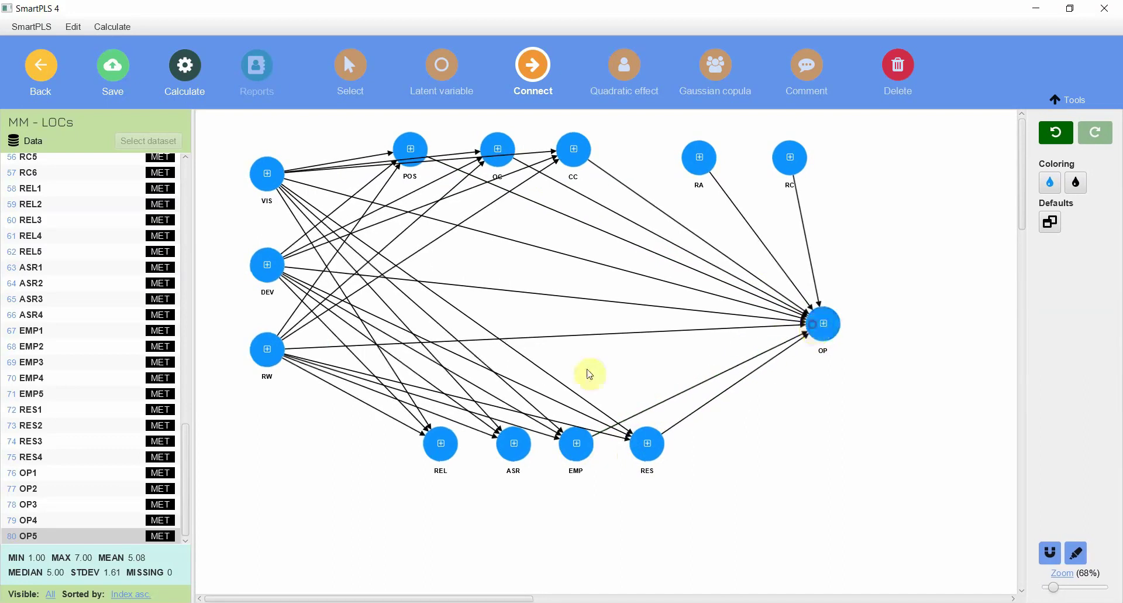
{"action": "left_click_drag", "start_coordinate": [514, 447], "coordinate": [822, 324]}
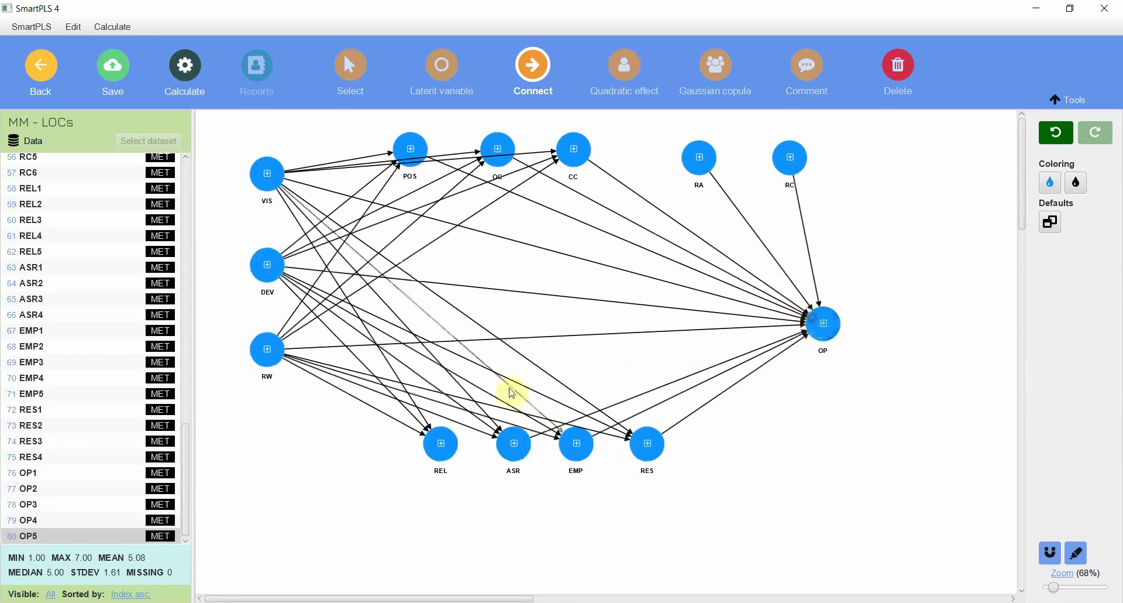
{"action": "left_click_drag", "start_coordinate": [446, 444], "coordinate": [822, 330]}
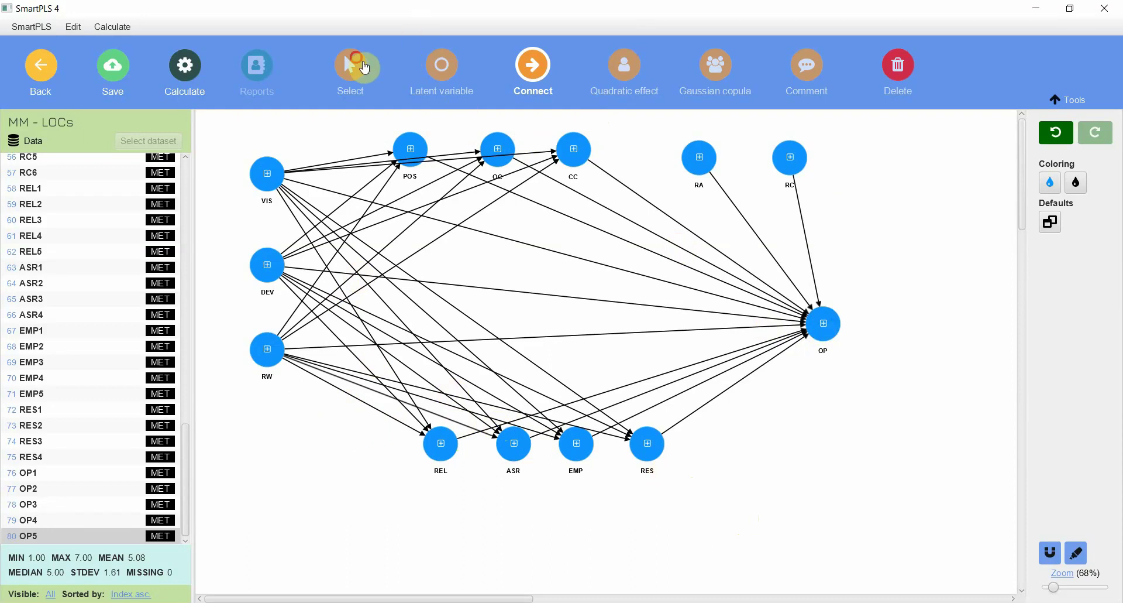
Move the row of REL, ASR, EMP and RES together farther down and slightly to the right
{"action": "left_click", "coordinate": [364, 66]}
{"action": "left_click_drag", "start_coordinate": [323, 408], "coordinate": [719, 516]}
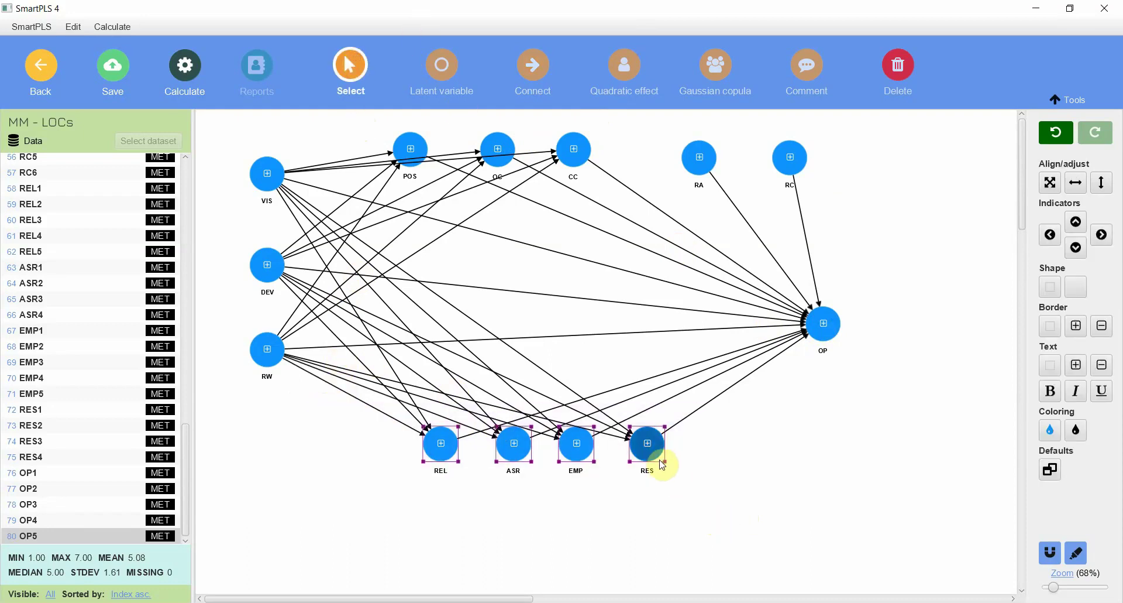
{"action": "left_click_drag", "start_coordinate": [651, 447], "coordinate": [670, 543]}
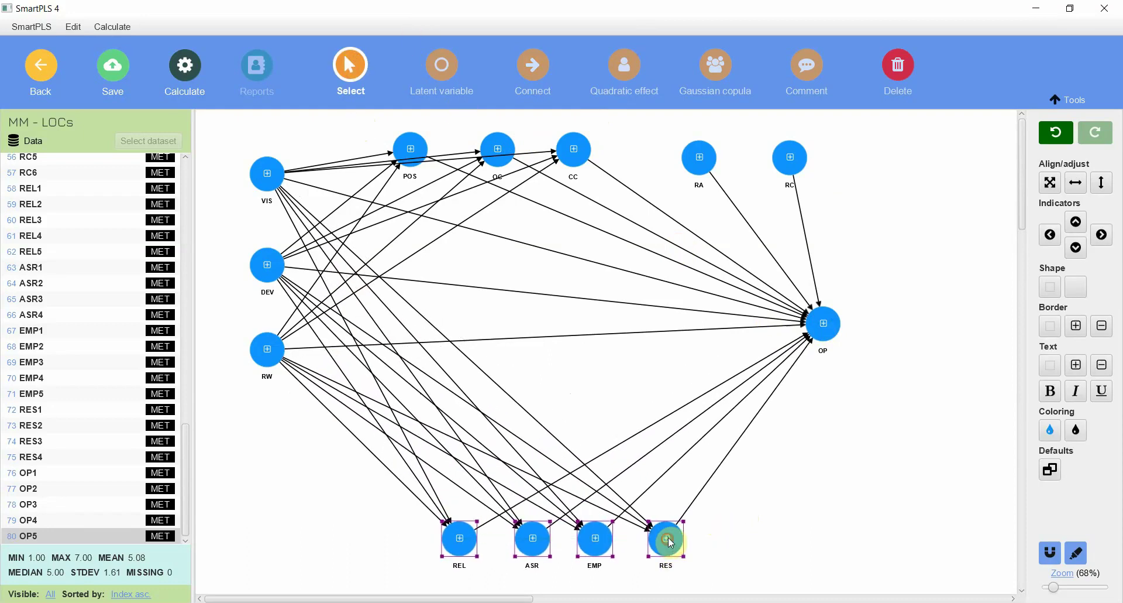
Move RW and DEV downward to spread out the column below VIS
{"action": "left_click_drag", "start_coordinate": [267, 349], "coordinate": [268, 431]}
{"action": "left_click_drag", "start_coordinate": [267, 267], "coordinate": [268, 327]}
{"action": "left_click", "coordinate": [267, 196]}
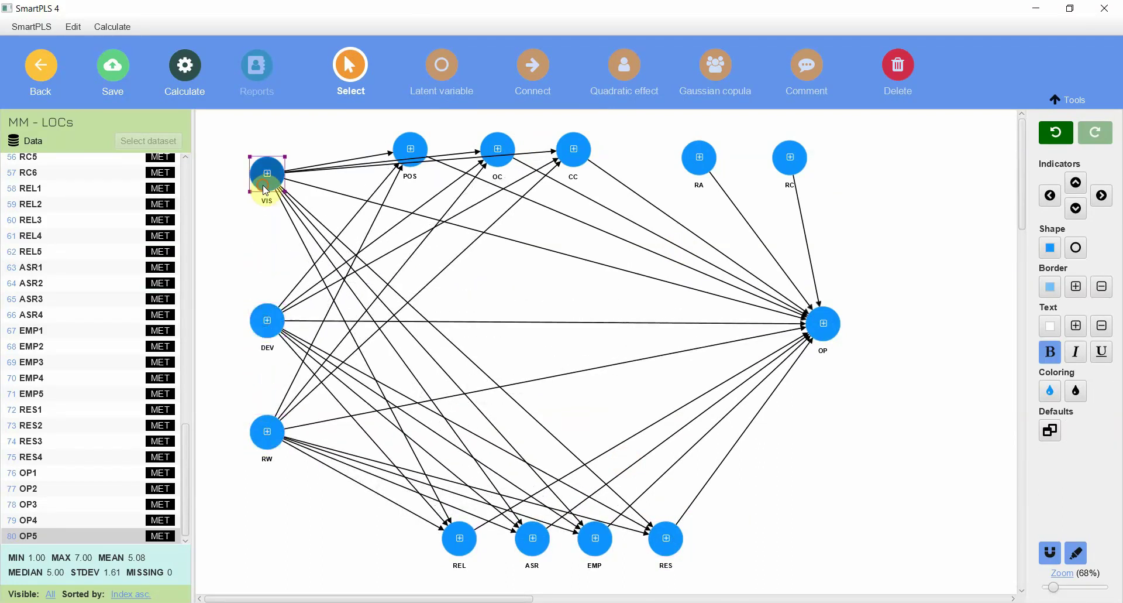
Move OP right and slightly down, and spread RC, RA, CC and OC farther right along the upper row
{"action": "left_click_drag", "start_coordinate": [822, 330], "coordinate": [933, 369]}
{"action": "left_click_drag", "start_coordinate": [789, 159], "coordinate": [968, 169]}
{"action": "left_click_drag", "start_coordinate": [697, 158], "coordinate": [880, 164]}
{"action": "left_click_drag", "start_coordinate": [585, 151], "coordinate": [743, 147]}
{"action": "left_click_drag", "start_coordinate": [486, 147], "coordinate": [558, 142]}
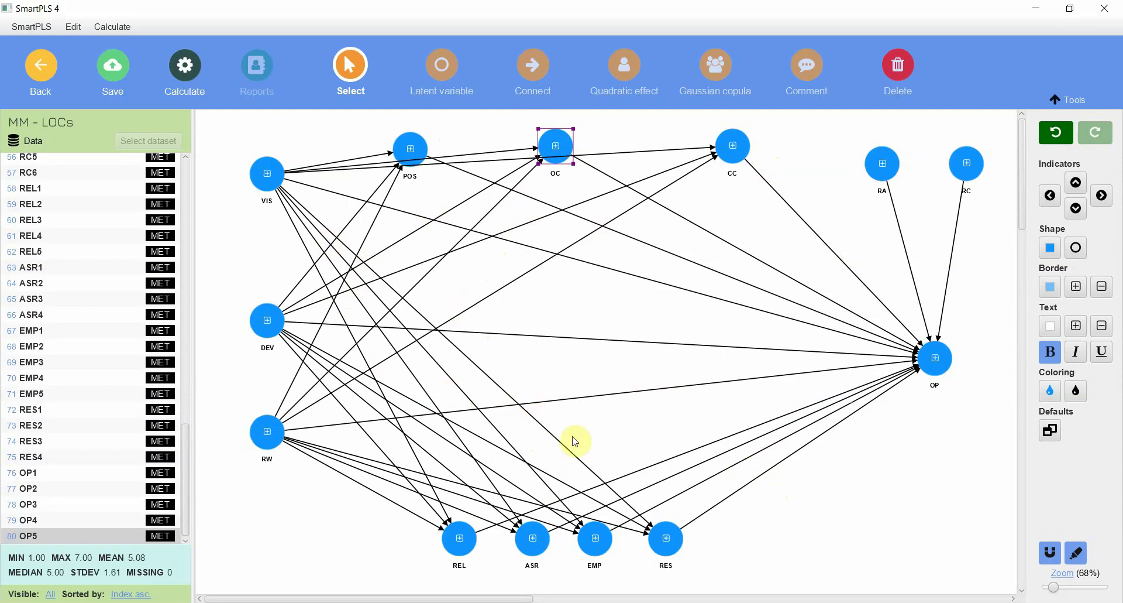
Run the PLS-SEM algorithm with the Path weighting scheme, Standardized results and Default initial weight
{"action": "left_click", "coordinate": [186, 71]}
{"action": "left_click", "coordinate": [228, 93]}
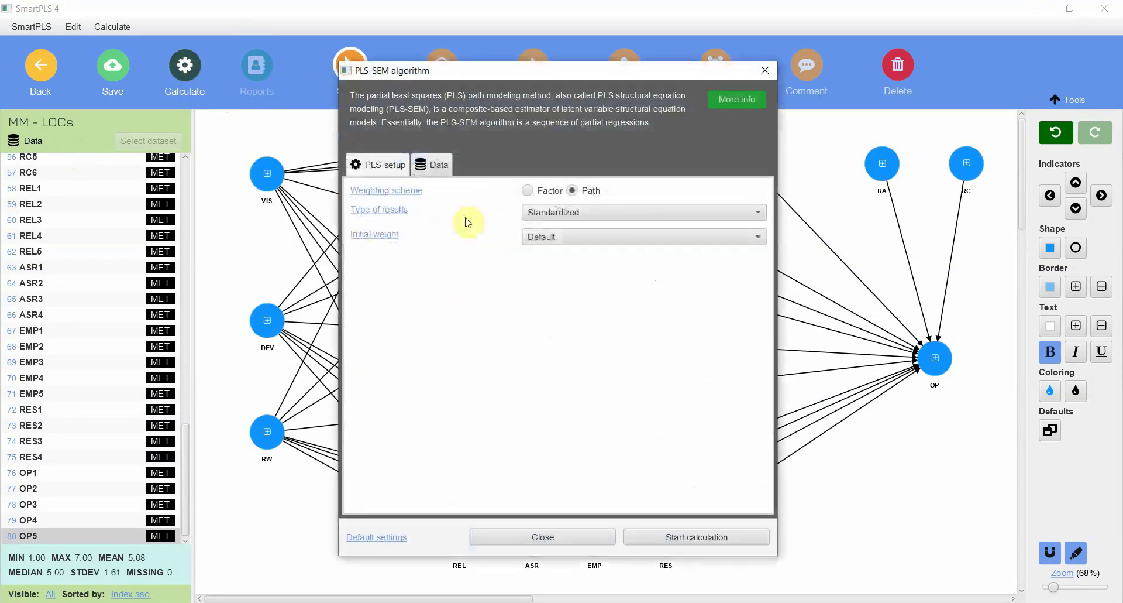
{"action": "left_click", "coordinate": [714, 536]}
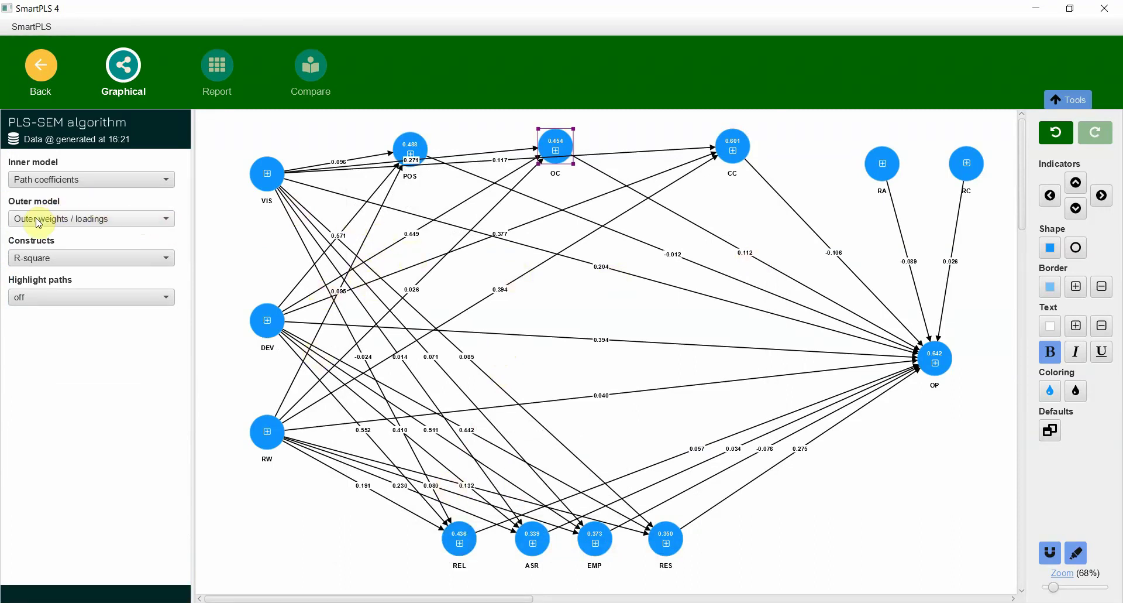
Show the indicators of VIS and DEV in the results diagram and examine their loadings, reliability and AVE
{"action": "left_click", "coordinate": [267, 173]}
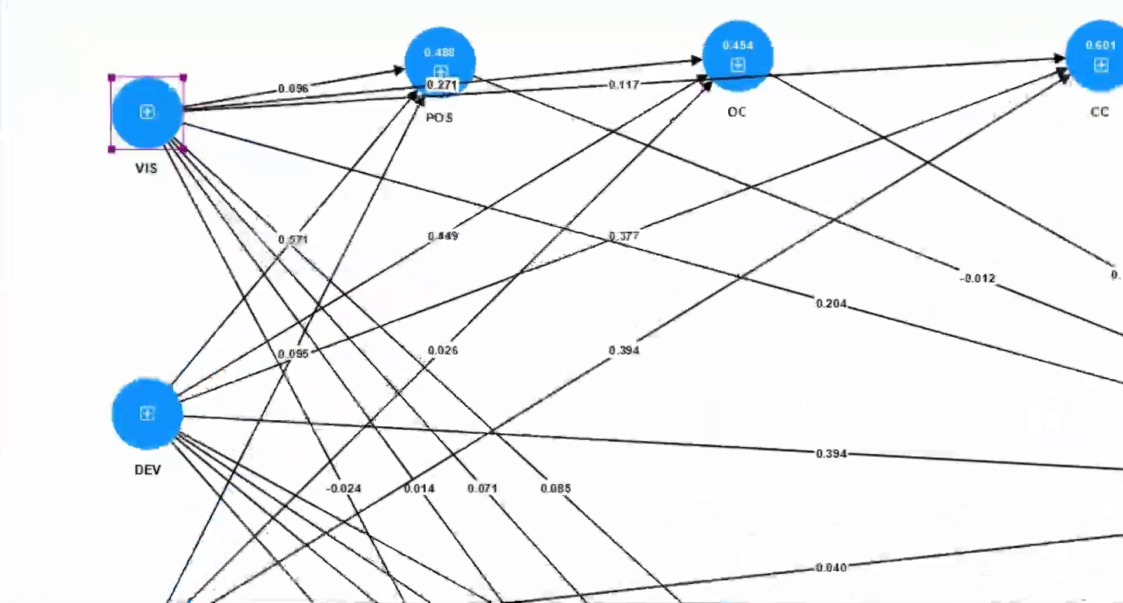
{"action": "left_click", "coordinate": [146, 111]}
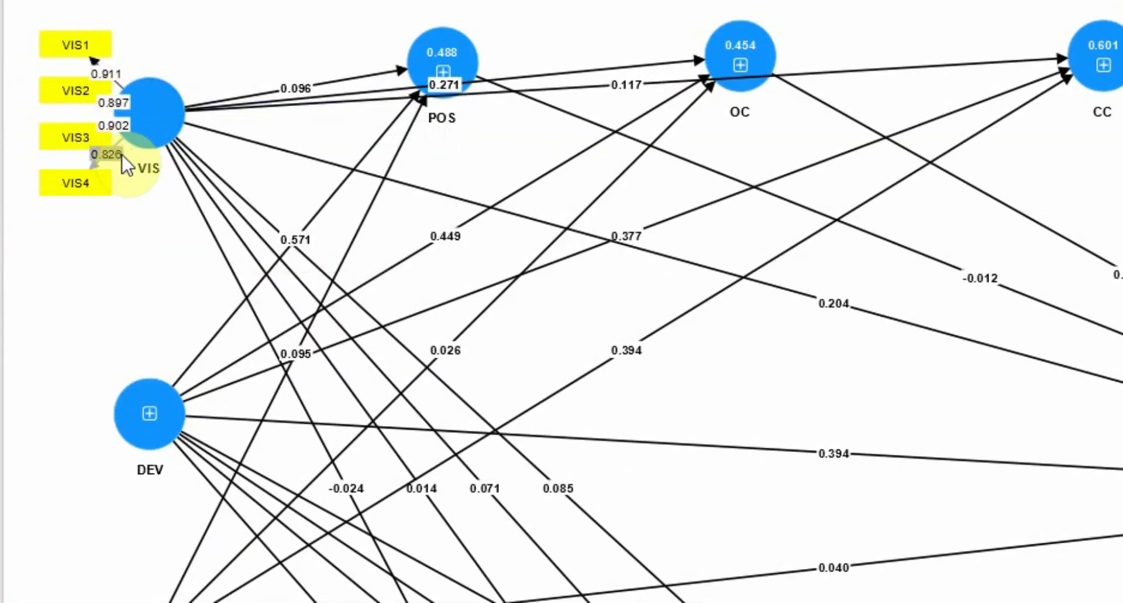
{"action": "mouse_move", "coordinate": [174, 106]}
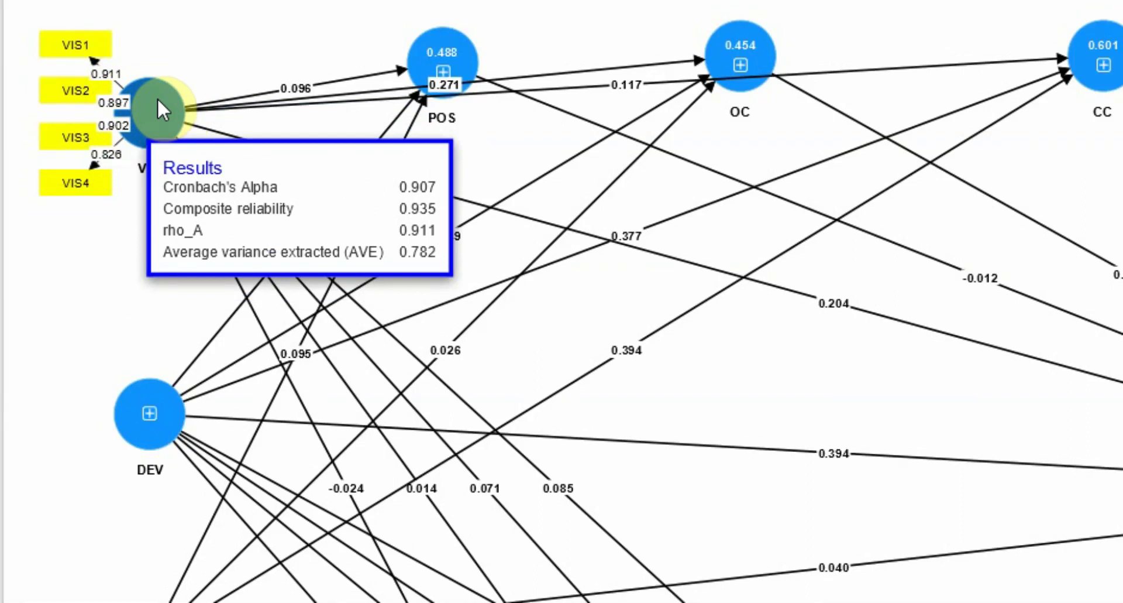
{"action": "left_click", "coordinate": [141, 417]}
{"action": "left_click", "coordinate": [140, 416]}
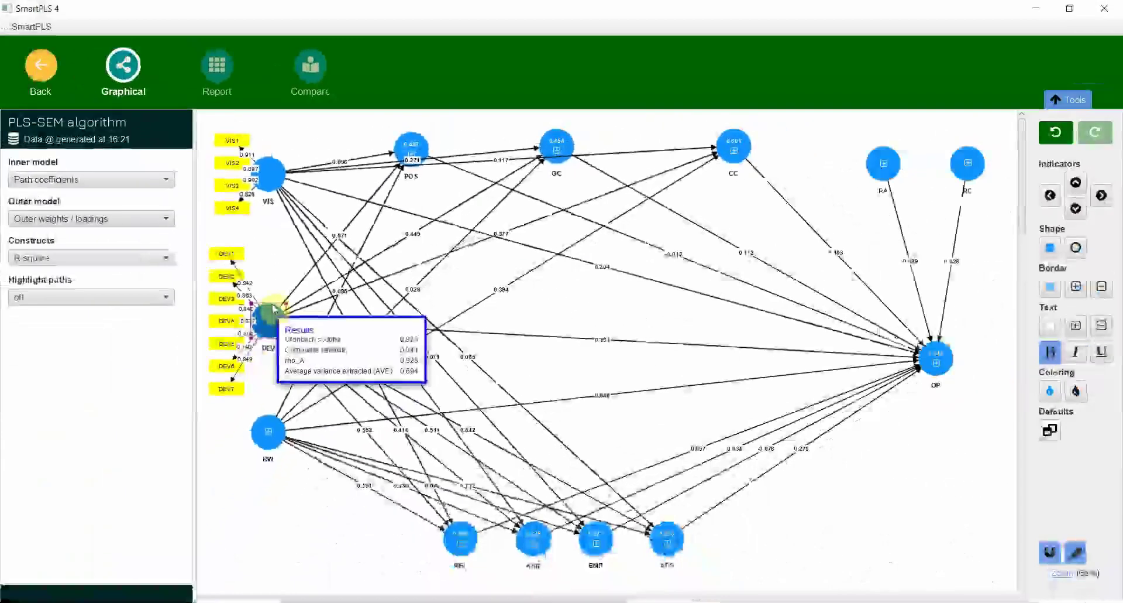
Select the whole results diagram, hide the indicators of all constructs and clear the selection
{"action": "key", "text": "ctrl+a"}
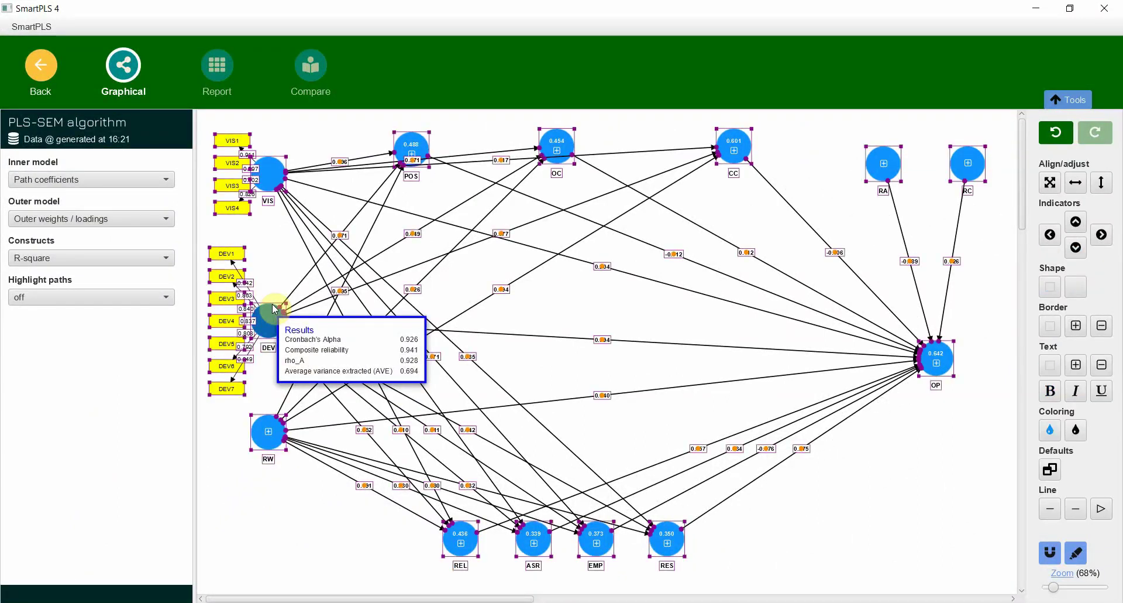
{"action": "left_click", "coordinate": [273, 308]}
{"action": "left_click", "coordinate": [273, 249]}
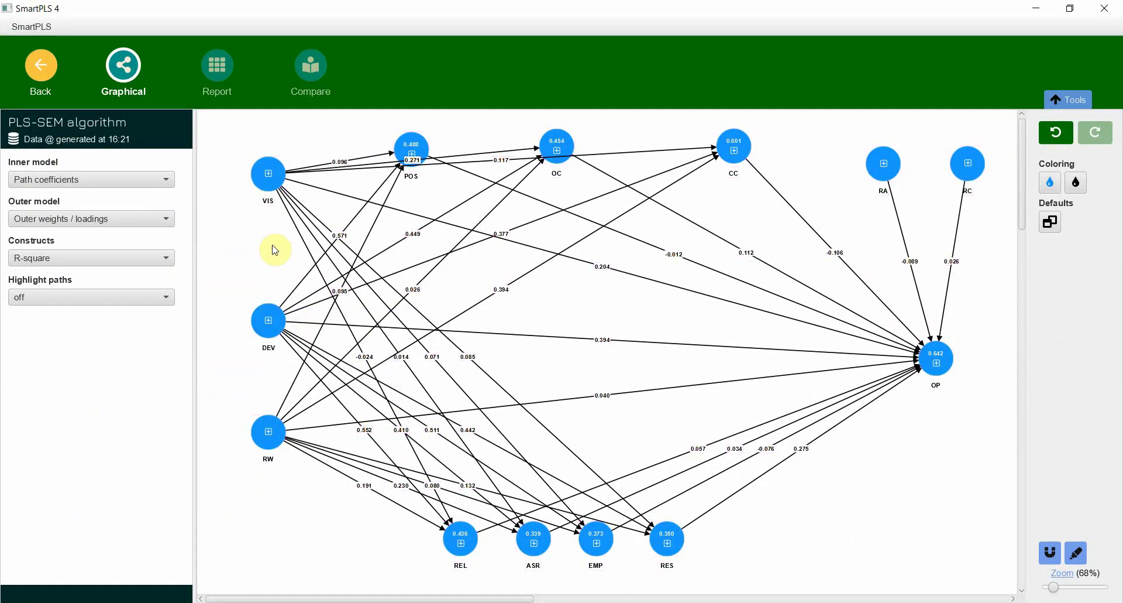